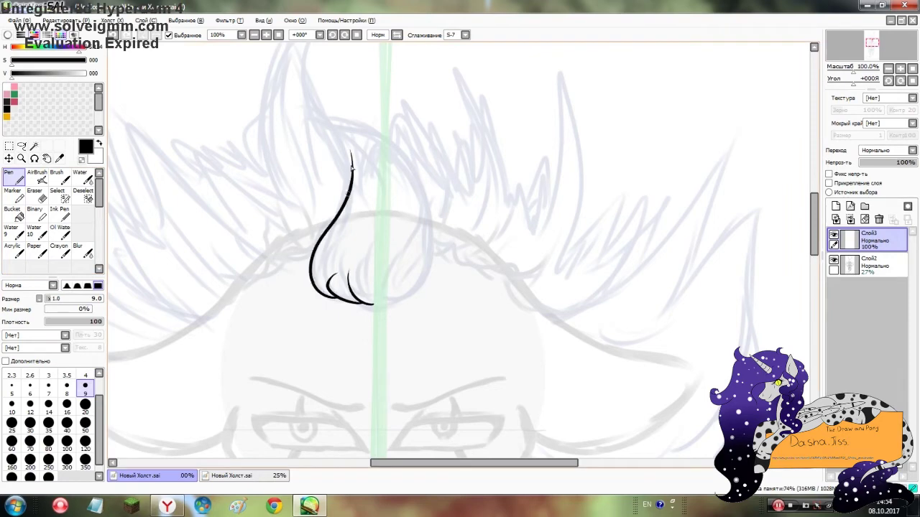
Ink the forelock's outer curve up to its pointed tip and add short tuft strokes along its lower edge.
{"action": "left_click_drag", "start_coordinate": [395, 286], "coordinate": [304, 97]}
{"action": "key", "text": "e"}
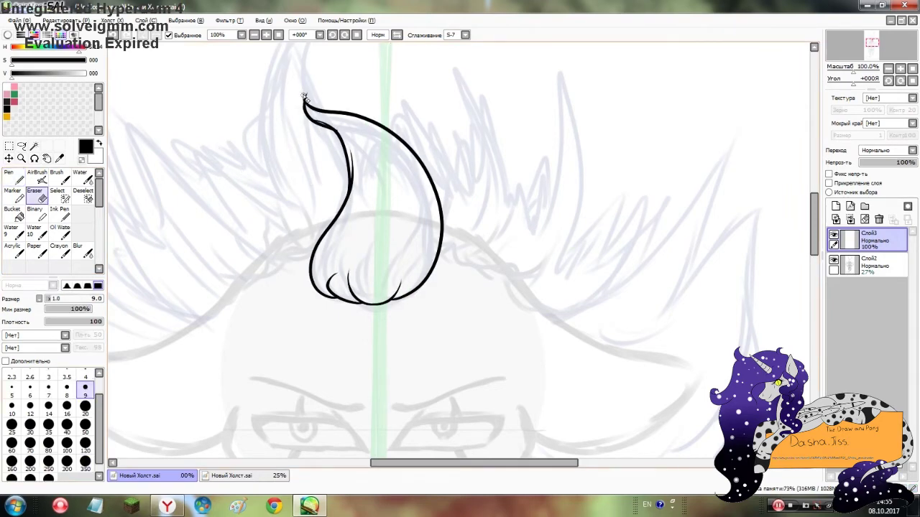
{"action": "key", "text": "n"}
{"action": "left_click_drag", "start_coordinate": [371, 285], "coordinate": [370, 301]}
{"action": "left_click_drag", "start_coordinate": [394, 299], "coordinate": [401, 286]}
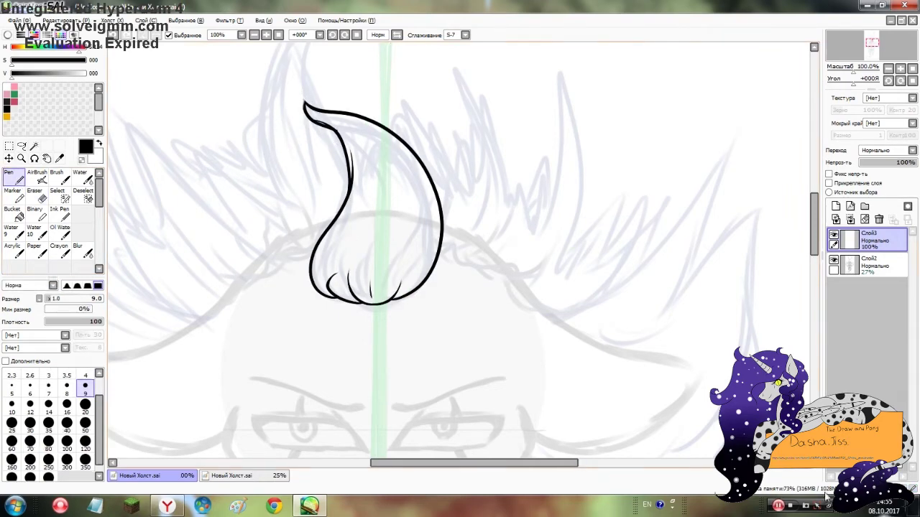
Ink the hairline and left ear outline, and the spiky hair strands fanning out above that ear.
{"action": "scroll", "coordinate": [577, 321], "scroll_direction": "down", "scroll_amount": 1}
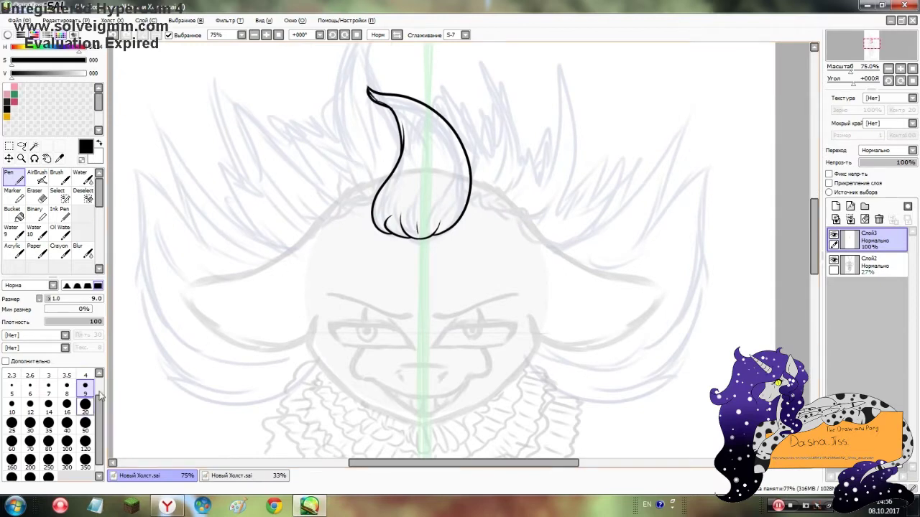
{"action": "mouse_move", "coordinate": [307, 237]}
{"action": "left_mouse_down"}
{"action": "mouse_move", "coordinate": [203, 325]}
{"action": "mouse_move", "coordinate": [207, 348]}
{"action": "left_mouse_up"}
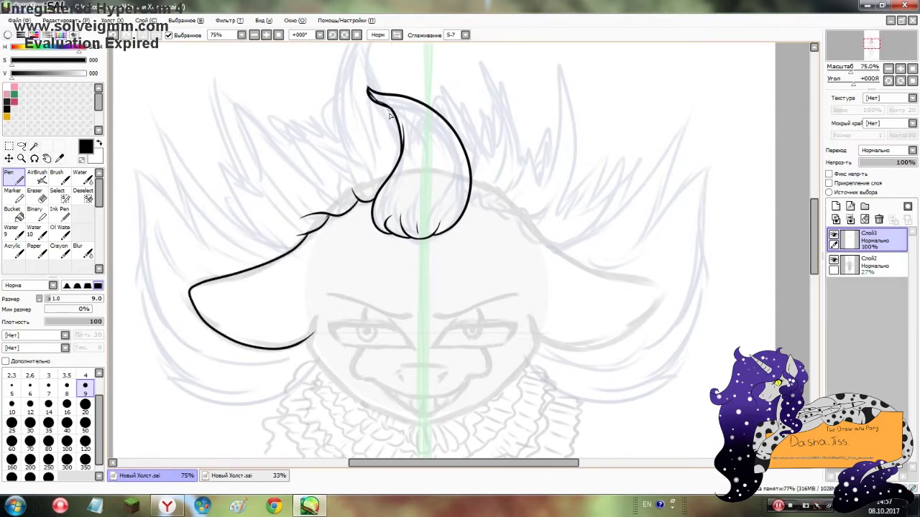
{"action": "scroll", "coordinate": [357, 212], "scroll_direction": "up", "scroll_amount": 3}
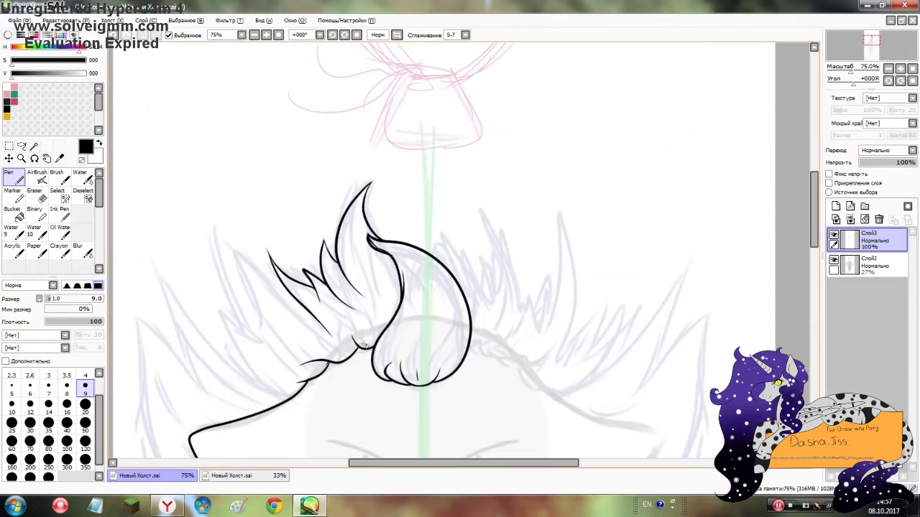
{"action": "left_click_drag", "start_coordinate": [220, 218], "coordinate": [291, 316]}
{"action": "left_click_drag", "start_coordinate": [216, 265], "coordinate": [277, 376]}
{"action": "left_click_drag", "start_coordinate": [248, 383], "coordinate": [201, 317]}
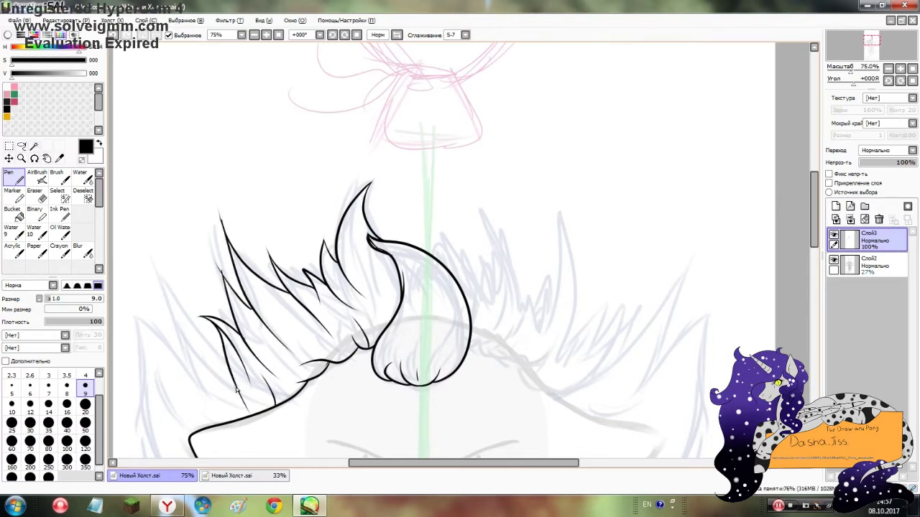
{"action": "mouse_move", "coordinate": [151, 428]}
{"action": "left_mouse_down"}
{"action": "mouse_move", "coordinate": [136, 309]}
{"action": "mouse_move", "coordinate": [230, 188]}
{"action": "left_mouse_up"}
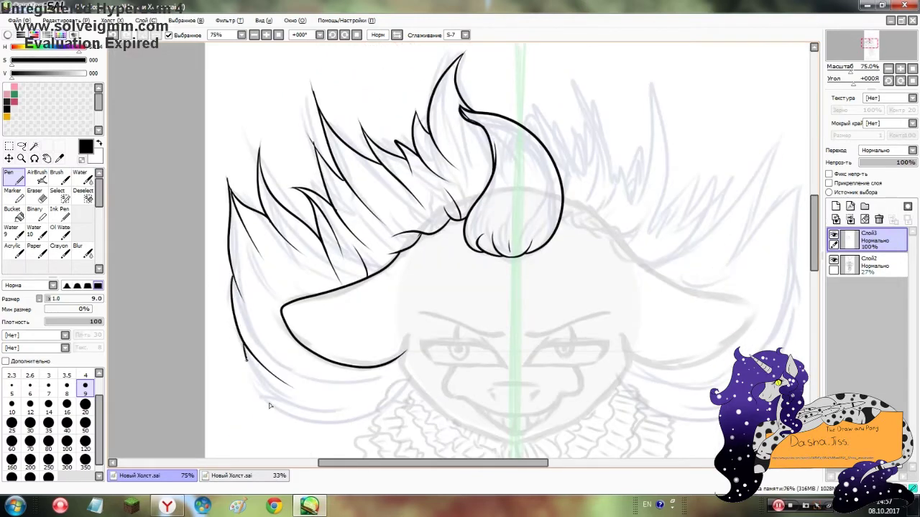
Ink the long curved hair locks that sweep beneath the left ear, including their inner strand lines.
{"action": "left_click_drag", "start_coordinate": [245, 343], "coordinate": [257, 400]}
{"action": "left_click_drag", "start_coordinate": [260, 401], "coordinate": [375, 393]}
{"action": "left_click_drag", "start_coordinate": [239, 237], "coordinate": [262, 300]}
{"action": "left_click_drag", "start_coordinate": [260, 335], "coordinate": [347, 372]}
{"action": "left_click_drag", "start_coordinate": [350, 411], "coordinate": [316, 413]}
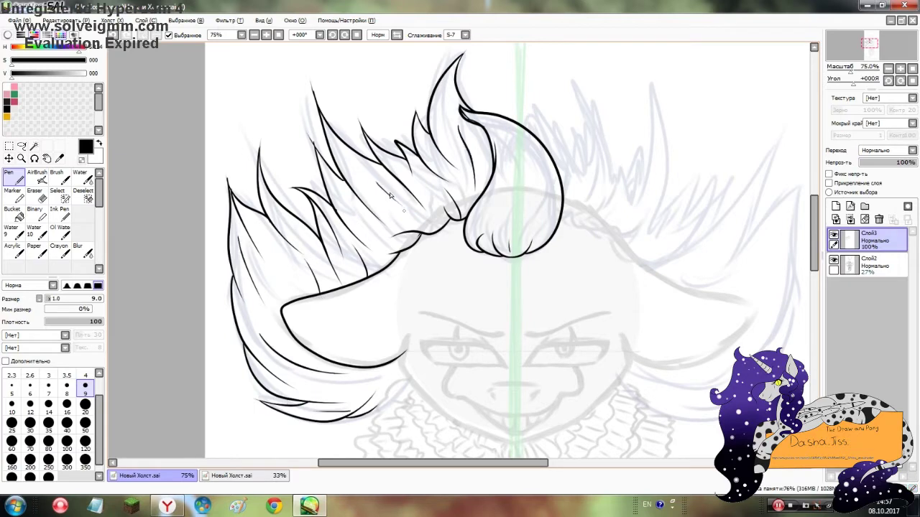
Ink the spiky hair on the right side of the head, the right ear and the locks sweeping beneath it.
{"action": "left_click_drag", "start_coordinate": [577, 72], "coordinate": [607, 164]}
{"action": "left_click_drag", "start_coordinate": [622, 167], "coordinate": [600, 207]}
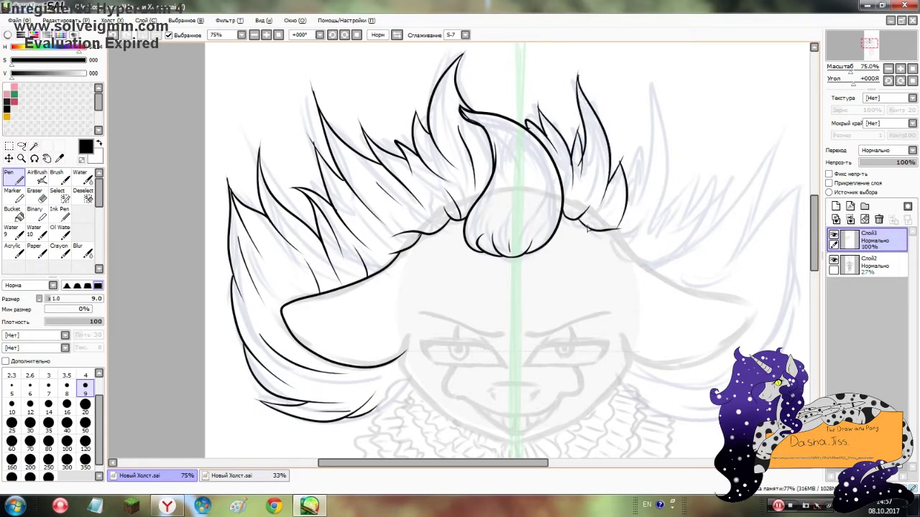
{"action": "scroll", "coordinate": [542, 212], "scroll_direction": "right", "scroll_amount": 5}
{"action": "mouse_move", "coordinate": [446, 249]}
{"action": "left_mouse_down"}
{"action": "mouse_move", "coordinate": [477, 267]}
{"action": "mouse_move", "coordinate": [444, 359]}
{"action": "left_mouse_up"}
{"action": "left_click_drag", "start_coordinate": [457, 141], "coordinate": [442, 189]}
{"action": "mouse_move", "coordinate": [450, 197]}
{"action": "left_mouse_down"}
{"action": "mouse_move", "coordinate": [476, 79]}
{"action": "mouse_move", "coordinate": [486, 215]}
{"action": "left_mouse_up"}
{"action": "mouse_move", "coordinate": [485, 219]}
{"action": "left_mouse_down"}
{"action": "mouse_move", "coordinate": [543, 180]}
{"action": "mouse_move", "coordinate": [529, 267]}
{"action": "left_mouse_up"}
{"action": "left_click_drag", "start_coordinate": [587, 226], "coordinate": [568, 306]}
{"action": "mouse_move", "coordinate": [564, 237]}
{"action": "left_mouse_down"}
{"action": "mouse_move", "coordinate": [629, 183]}
{"action": "mouse_move", "coordinate": [575, 375]}
{"action": "mouse_move", "coordinate": [440, 375]}
{"action": "left_mouse_up"}
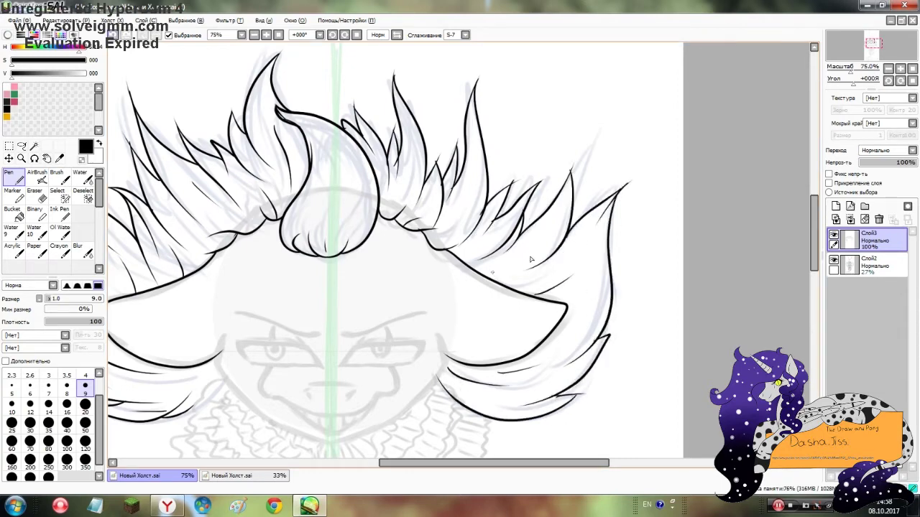
Ink both cheek and jaw contours so they meet at the chin.
{"action": "scroll", "coordinate": [388, 128], "scroll_direction": "up", "scroll_amount": 2}
{"action": "left_click_drag", "start_coordinate": [335, 149], "coordinate": [540, 362]}
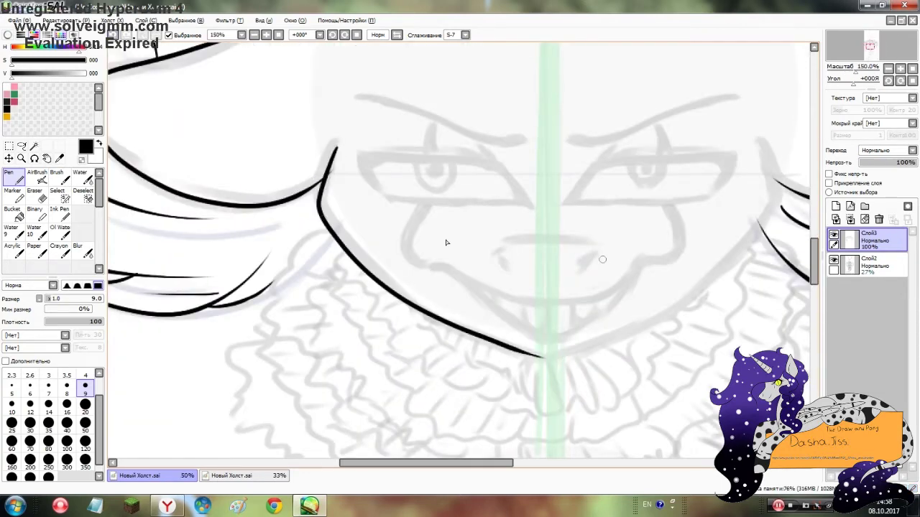
{"action": "scroll", "coordinate": [382, 288], "scroll_direction": "down", "scroll_amount": 1}
{"action": "left_click_drag", "start_coordinate": [495, 190], "coordinate": [353, 330]}
Ink the right eyebrow with a thickened inner end, and the right eye's outline, iris and pupil.
{"action": "left_click_drag", "start_coordinate": [476, 152], "coordinate": [360, 178]}
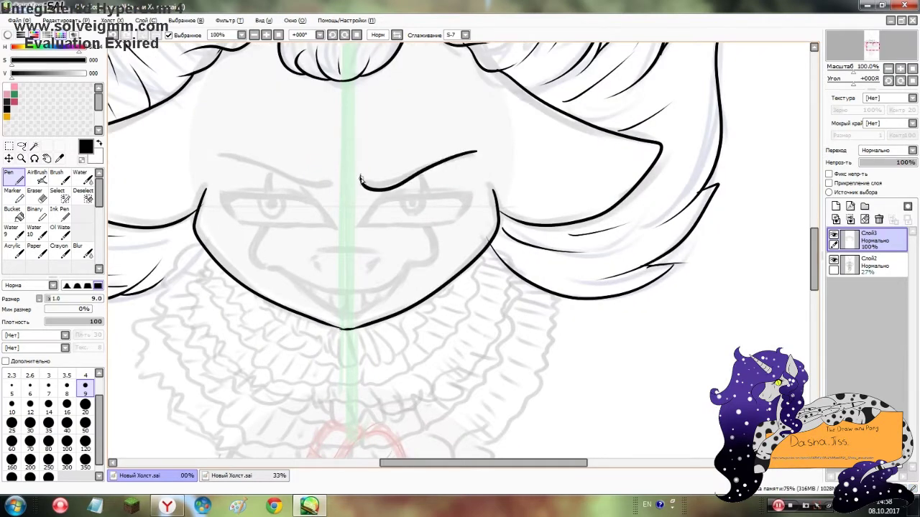
{"action": "scroll", "coordinate": [383, 209], "scroll_direction": "up", "scroll_amount": 2}
{"action": "mouse_move", "coordinate": [336, 260]}
{"action": "left_mouse_down"}
{"action": "mouse_move", "coordinate": [557, 194]}
{"action": "mouse_move", "coordinate": [338, 260]}
{"action": "mouse_move", "coordinate": [555, 210]}
{"action": "left_mouse_up"}
{"action": "left_click_drag", "start_coordinate": [440, 201], "coordinate": [445, 202]}
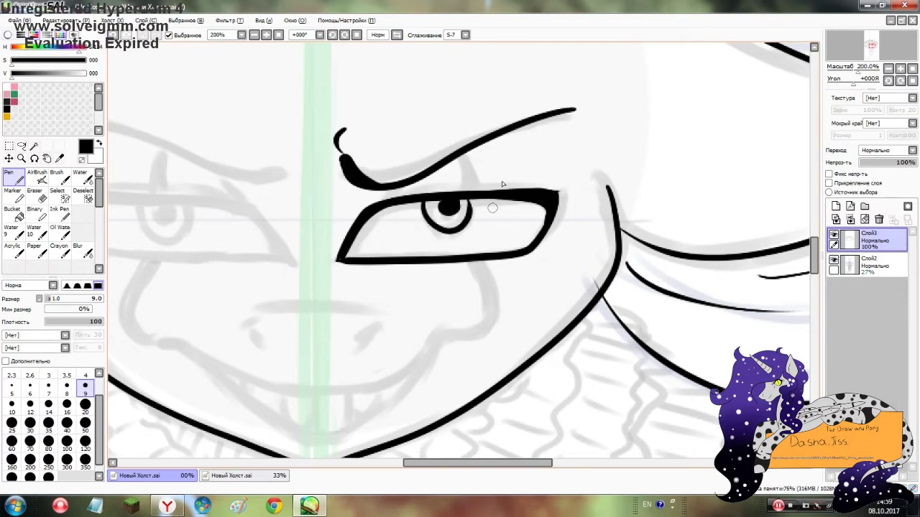
Mask the inked eye and eyebrow with the Select brush at size 50, and paste a horizontally flipped copy as the left eye.
{"action": "left_click", "coordinate": [56, 192]}
{"action": "left_click_drag", "start_coordinate": [327, 119], "coordinate": [463, 287]}
{"action": "left_click_drag", "start_coordinate": [431, 87], "coordinate": [589, 287]}
{"action": "scroll", "coordinate": [503, 216], "scroll_direction": "down", "scroll_amount": 4}
{"action": "scroll", "coordinate": [503, 216], "scroll_direction": "up", "scroll_amount": 1}
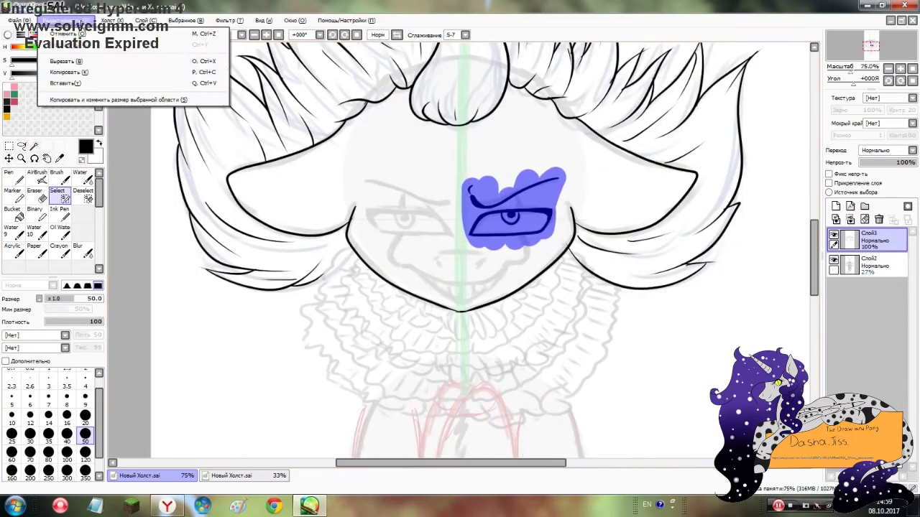
{"action": "key", "text": "ctrl+c"}
{"action": "key", "text": "ctrl+v"}
{"action": "key", "text": "ctrl+t"}
{"action": "left_click", "coordinate": [53, 405]}
{"action": "left_click", "coordinate": [20, 365]}
{"action": "scroll", "coordinate": [447, 269], "scroll_direction": "up", "scroll_amount": 2}
{"action": "key", "text": "n"}
{"action": "left_click_drag", "start_coordinate": [348, 194], "coordinate": [366, 265]}
{"action": "mouse_move", "coordinate": [596, 198]}
{"action": "left_mouse_down"}
{"action": "mouse_move", "coordinate": [610, 245]}
{"action": "mouse_move", "coordinate": [567, 256]}
{"action": "left_mouse_up"}
{"action": "key", "text": "ctrl+z"}
{"action": "key", "text": "ctrl+z"}
Ink the curved double marking lines running down from both eyes into the outline of the grinning mouth.
{"action": "left_click_drag", "start_coordinate": [348, 188], "coordinate": [367, 266]}
{"action": "key", "text": "e"}
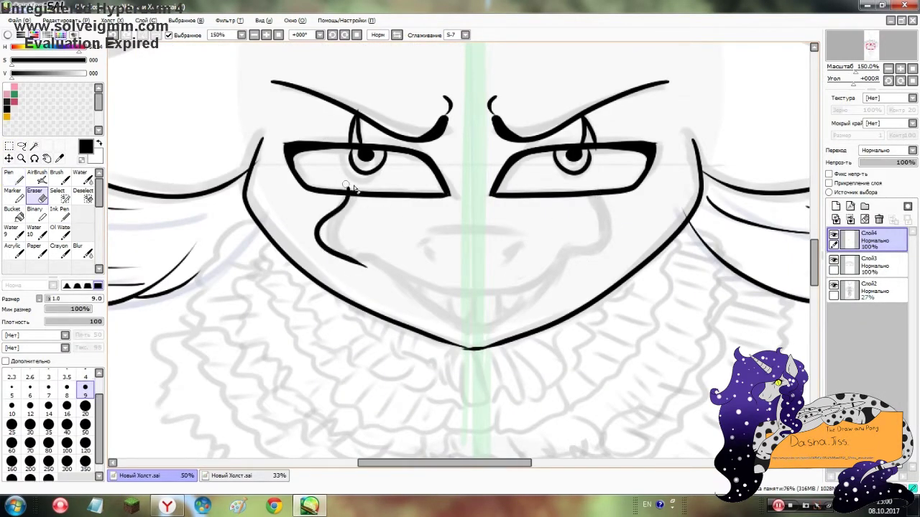
{"action": "key", "text": "n"}
{"action": "mouse_move", "coordinate": [356, 196]}
{"action": "left_mouse_down"}
{"action": "mouse_move", "coordinate": [340, 249]}
{"action": "mouse_move", "coordinate": [358, 261]}
{"action": "mouse_move", "coordinate": [323, 251]}
{"action": "mouse_move", "coordinate": [549, 273]}
{"action": "left_mouse_up"}
{"action": "key", "text": "e"}
{"action": "key", "text": "n"}
{"action": "mouse_move", "coordinate": [351, 255]}
{"action": "left_mouse_down"}
{"action": "mouse_move", "coordinate": [454, 330]}
{"action": "mouse_move", "coordinate": [502, 296]}
{"action": "mouse_move", "coordinate": [540, 284]}
{"action": "left_mouse_up"}
{"action": "mouse_move", "coordinate": [602, 198]}
{"action": "left_mouse_down"}
{"action": "mouse_move", "coordinate": [599, 254]}
{"action": "mouse_move", "coordinate": [571, 249]}
{"action": "left_mouse_up"}
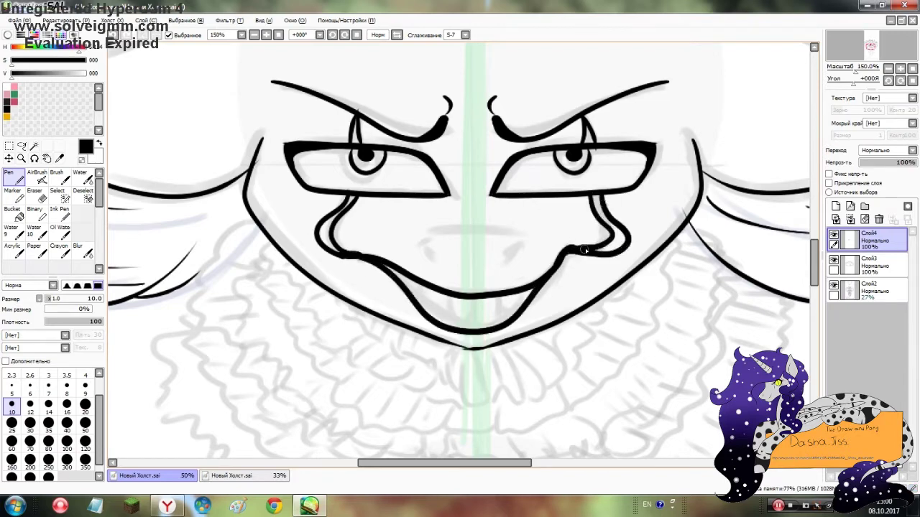
Ink the pointed teeth at pen size 9, along with the nose line and nostrils.
{"action": "key", "text": "bracketleft"}
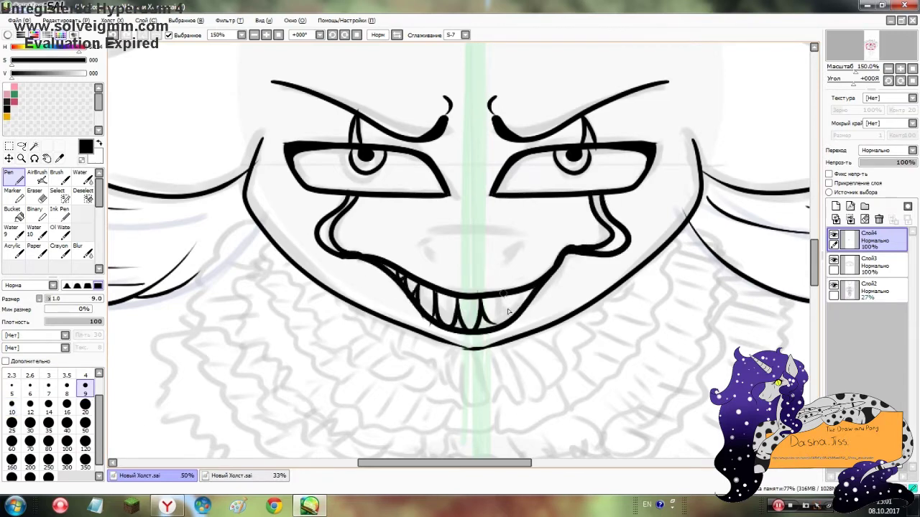
{"action": "left_click_drag", "start_coordinate": [422, 230], "coordinate": [530, 233]}
{"action": "left_click_drag", "start_coordinate": [423, 238], "coordinate": [435, 260]}
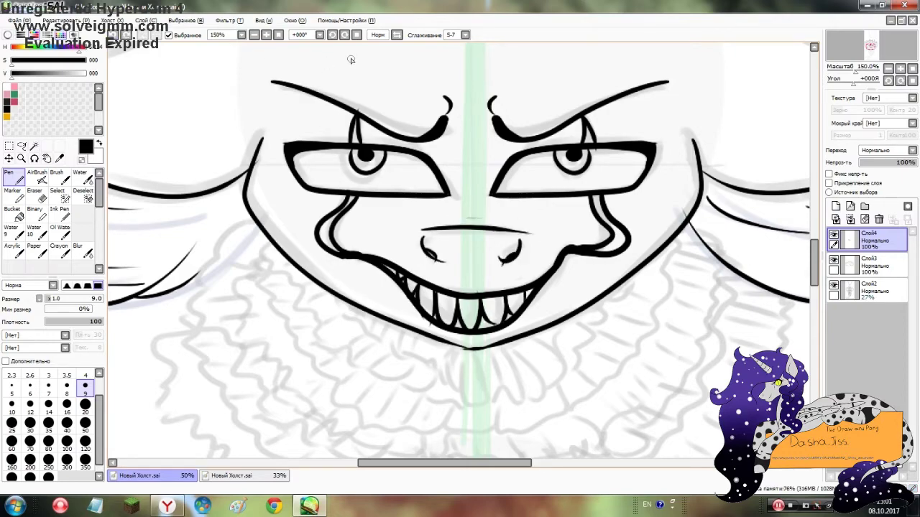
Try to rework the right-hand teeth and lower lip by erasing and redrawing their lines.
{"action": "scroll", "coordinate": [351, 59], "scroll_direction": "down", "scroll_amount": 2}
{"action": "scroll", "coordinate": [386, 233], "scroll_direction": "up", "scroll_amount": 4}
{"action": "key", "text": "s"}
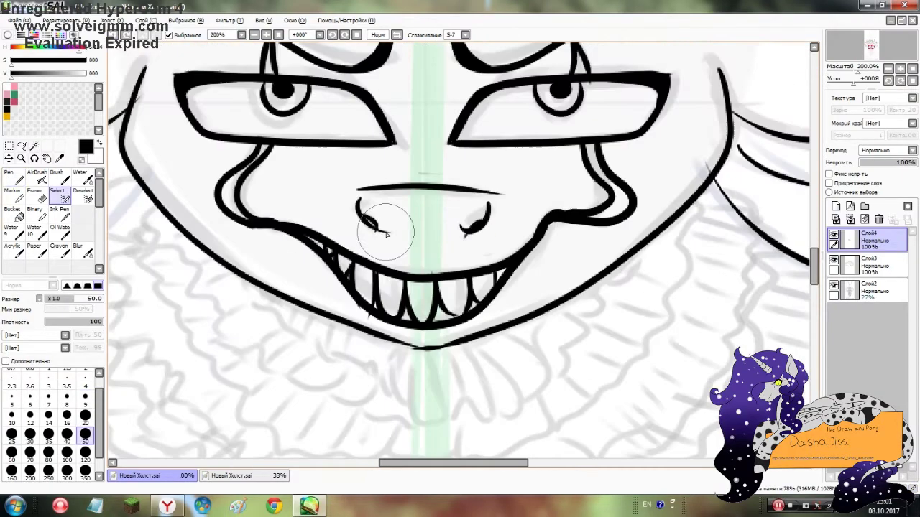
{"action": "key", "text": "e"}
{"action": "mouse_move", "coordinate": [440, 316]}
{"action": "left_mouse_down"}
{"action": "mouse_move", "coordinate": [538, 262]}
{"action": "mouse_move", "coordinate": [522, 252]}
{"action": "mouse_move", "coordinate": [418, 325]}
{"action": "left_mouse_up"}
{"action": "key", "text": "n"}
{"action": "key", "text": "ctrl+z"}
{"action": "left_click_drag", "start_coordinate": [500, 270], "coordinate": [427, 327]}
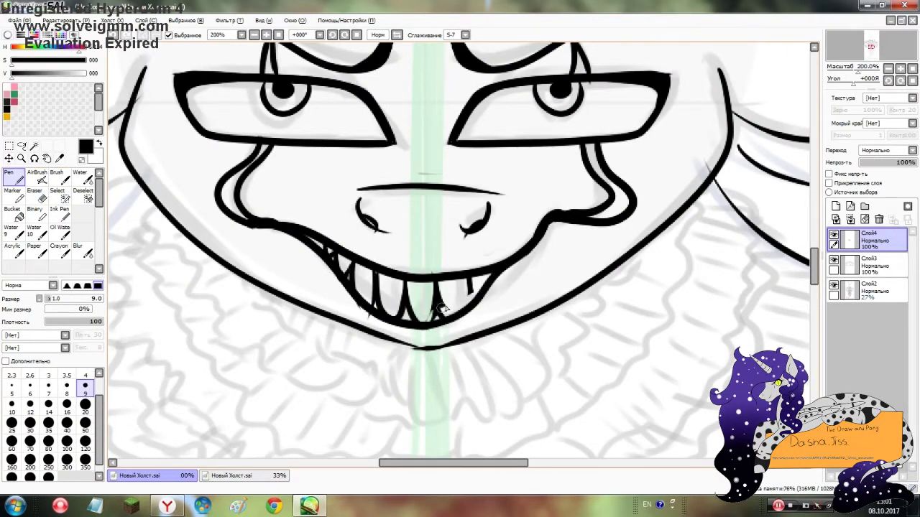
Erase the right half of the mouth and the marking lines beneath the right eye.
{"action": "key", "text": "e"}
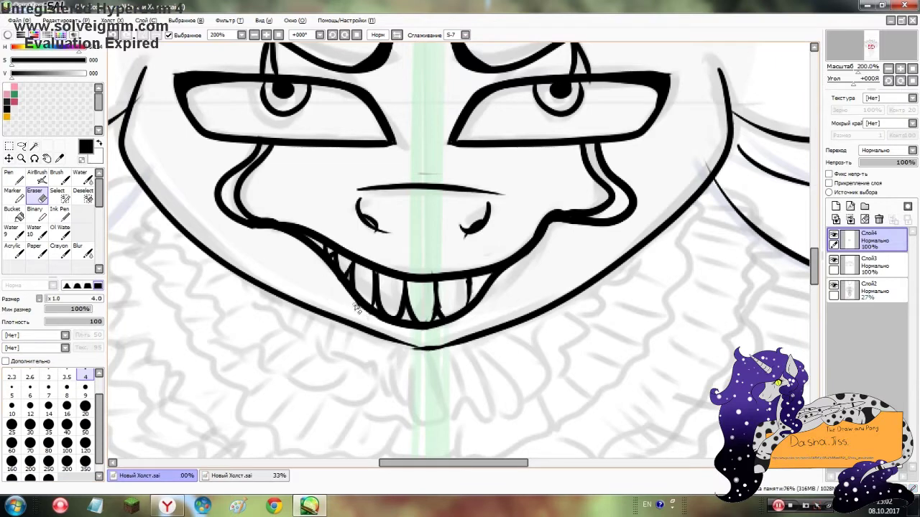
{"action": "left_click", "coordinate": [85, 406]}
{"action": "mouse_move", "coordinate": [422, 261]}
{"action": "left_mouse_down"}
{"action": "mouse_move", "coordinate": [421, 307]}
{"action": "mouse_move", "coordinate": [454, 283]}
{"action": "mouse_move", "coordinate": [478, 286]}
{"action": "mouse_move", "coordinate": [562, 223]}
{"action": "mouse_move", "coordinate": [583, 148]}
{"action": "left_mouse_up"}
Select the left half of the mouth with its marking lines, and place a horizontally flipped copy on the right side.
{"action": "key", "text": "s"}
{"action": "mouse_move", "coordinate": [255, 180]}
{"action": "left_mouse_down"}
{"action": "mouse_move", "coordinate": [222, 216]}
{"action": "mouse_move", "coordinate": [416, 327]}
{"action": "mouse_move", "coordinate": [421, 316]}
{"action": "left_mouse_up"}
{"action": "key", "text": "ctrl+c"}
{"action": "key", "text": "ctrl+v"}
{"action": "key", "text": "ctrl+t"}
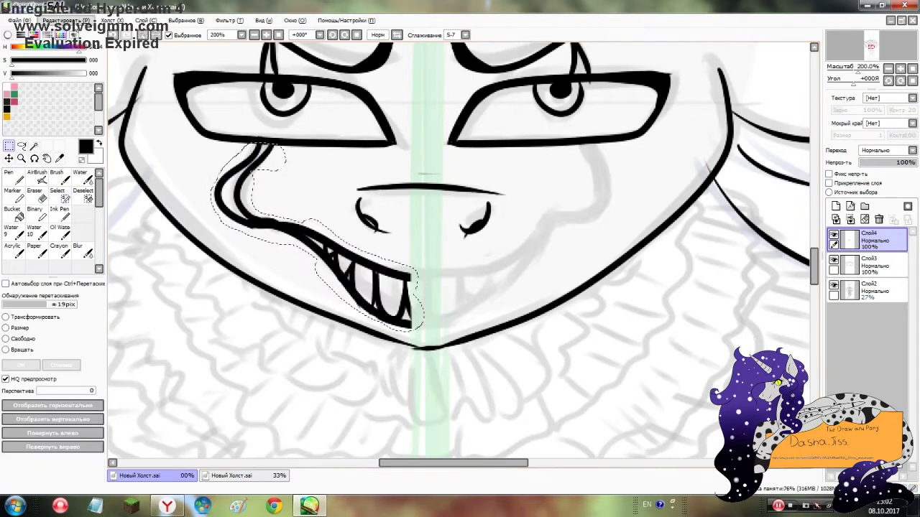
{"action": "left_click", "coordinate": [52, 406]}
{"action": "left_click_drag", "start_coordinate": [316, 252], "coordinate": [538, 266]}
{"action": "key", "text": "Return"}
Ink the gaps at the middle of the mouth to join both halves, and thicken the lip lines.
{"action": "key", "text": "n"}
{"action": "left_click_drag", "start_coordinate": [407, 277], "coordinate": [427, 278]}
{"action": "mouse_move", "coordinate": [359, 304]}
{"action": "left_mouse_down"}
{"action": "mouse_move", "coordinate": [440, 327]}
{"action": "mouse_move", "coordinate": [493, 308]}
{"action": "left_mouse_up"}
{"action": "left_click_drag", "start_coordinate": [375, 267], "coordinate": [434, 276]}
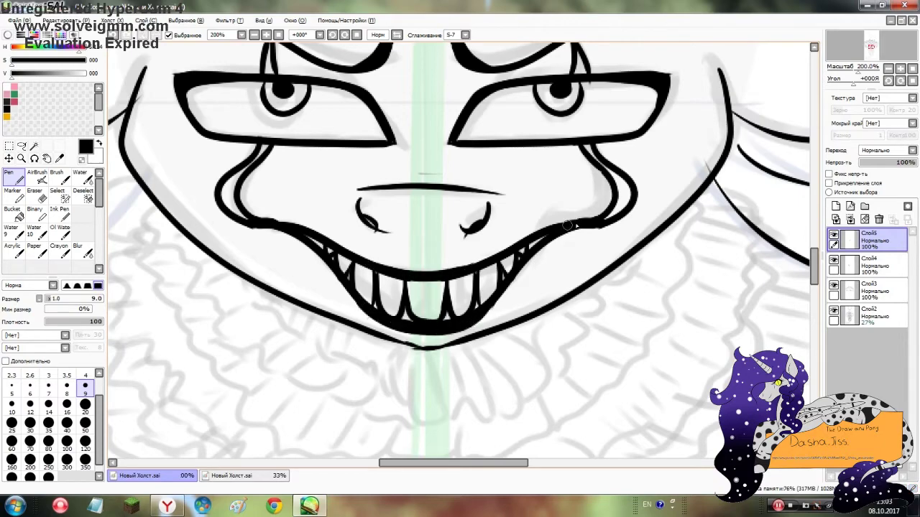
Mask the eyes, nose and mouth with the Select brush at size 120 and shift them slightly right on the face.
{"action": "scroll", "coordinate": [288, 225], "scroll_direction": "down", "scroll_amount": 3}
{"action": "scroll", "coordinate": [288, 225], "scroll_direction": "up", "scroll_amount": 2}
{"action": "key", "text": "s"}
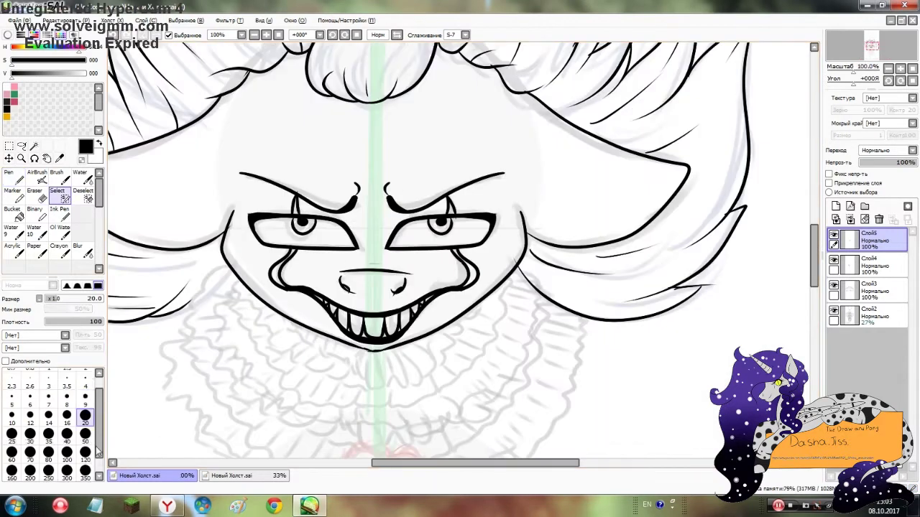
{"action": "left_click_drag", "start_coordinate": [267, 176], "coordinate": [272, 188]}
{"action": "mouse_move", "coordinate": [275, 224]}
{"action": "left_mouse_down"}
{"action": "mouse_move", "coordinate": [374, 316]}
{"action": "mouse_move", "coordinate": [432, 309]}
{"action": "mouse_move", "coordinate": [503, 179]}
{"action": "left_mouse_up"}
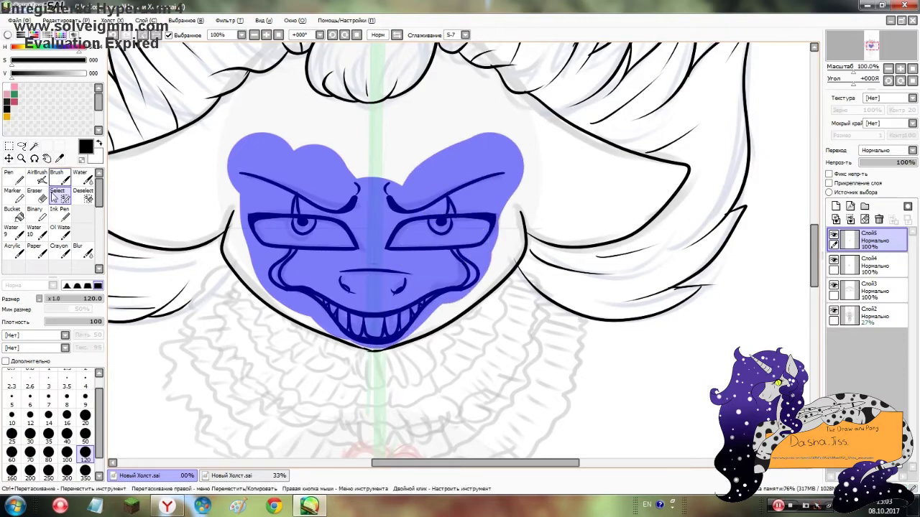
{"action": "key", "text": "ctrl+t"}
{"action": "mouse_move", "coordinate": [386, 274]}
{"action": "left_mouse_down"}
{"action": "mouse_move", "coordinate": [386, 266]}
{"action": "mouse_move", "coordinate": [390, 273]}
{"action": "left_mouse_up"}
{"action": "key", "text": "Return"}
Ink the two innermost ruffle tiers of the collar under the jaw, including their pleat lines, at pen size 9.
{"action": "scroll", "coordinate": [345, 251], "scroll_direction": "down", "scroll_amount": 3}
{"action": "scroll", "coordinate": [345, 252], "scroll_direction": "up", "scroll_amount": 1}
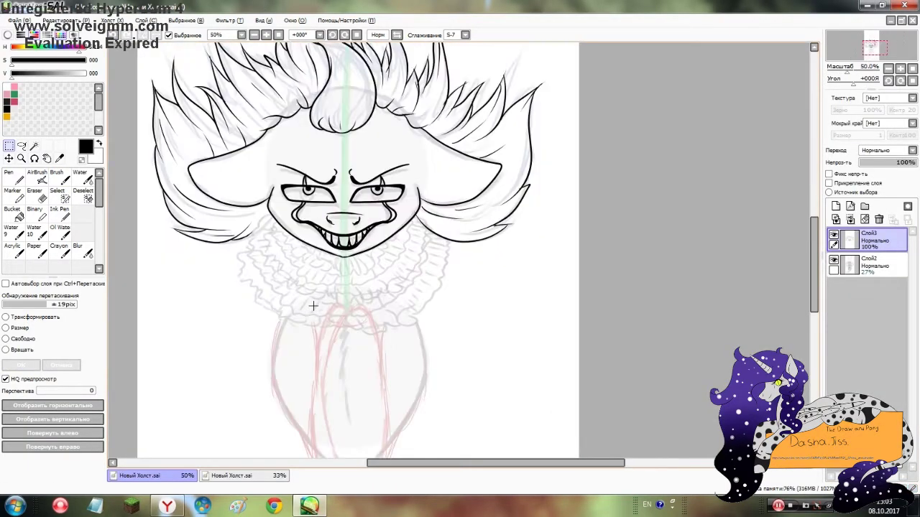
{"action": "scroll", "coordinate": [244, 215], "scroll_direction": "up", "scroll_amount": 3}
{"action": "key", "text": "n"}
{"action": "mouse_move", "coordinate": [340, 271]}
{"action": "left_mouse_down"}
{"action": "mouse_move", "coordinate": [383, 324]}
{"action": "mouse_move", "coordinate": [468, 330]}
{"action": "left_mouse_up"}
{"action": "left_click_drag", "start_coordinate": [429, 336], "coordinate": [390, 316]}
{"action": "mouse_move", "coordinate": [451, 336]}
{"action": "left_mouse_down"}
{"action": "mouse_move", "coordinate": [432, 374]}
{"action": "mouse_move", "coordinate": [460, 363]}
{"action": "mouse_move", "coordinate": [549, 399]}
{"action": "mouse_move", "coordinate": [589, 388]}
{"action": "mouse_move", "coordinate": [631, 345]}
{"action": "mouse_move", "coordinate": [693, 305]}
{"action": "left_mouse_up"}
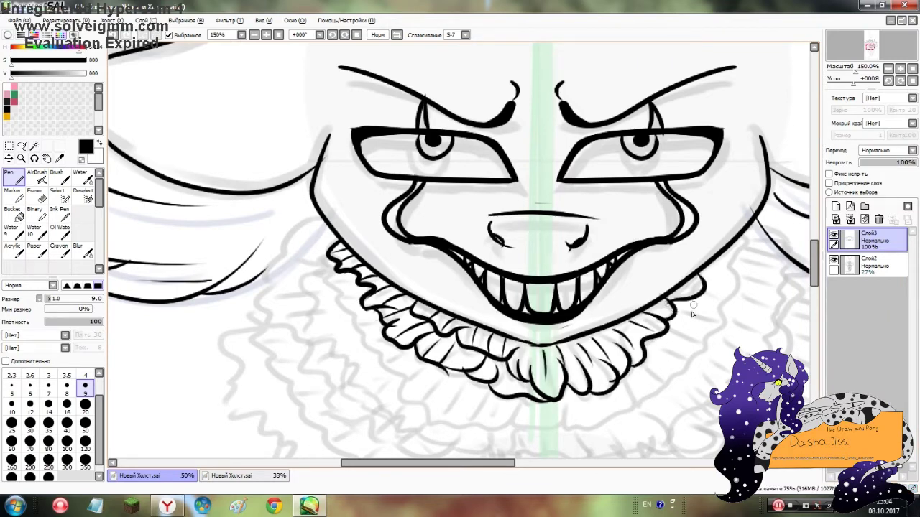
{"action": "mouse_move", "coordinate": [323, 286]}
{"action": "left_mouse_down"}
{"action": "mouse_move", "coordinate": [368, 351]}
{"action": "mouse_move", "coordinate": [507, 431]}
{"action": "mouse_move", "coordinate": [595, 427]}
{"action": "mouse_move", "coordinate": [732, 324]}
{"action": "left_mouse_up"}
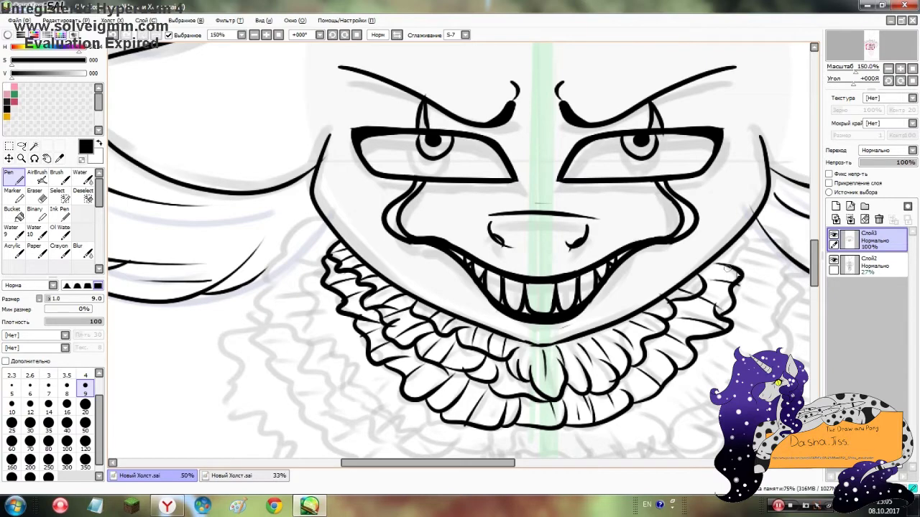
Ink the third ruffle tier around the collar, with its wavy edge and pleat lines.
{"action": "scroll", "coordinate": [632, 371], "scroll_direction": "down", "scroll_amount": 2}
{"action": "scroll", "coordinate": [431, 179], "scroll_direction": "up", "scroll_amount": 2}
{"action": "mouse_move", "coordinate": [394, 70]}
{"action": "left_mouse_down"}
{"action": "mouse_move", "coordinate": [325, 143]}
{"action": "mouse_move", "coordinate": [402, 149]}
{"action": "left_mouse_up"}
{"action": "mouse_move", "coordinate": [381, 212]}
{"action": "left_mouse_down"}
{"action": "mouse_move", "coordinate": [532, 305]}
{"action": "mouse_move", "coordinate": [554, 307]}
{"action": "mouse_move", "coordinate": [577, 289]}
{"action": "mouse_move", "coordinate": [661, 309]}
{"action": "mouse_move", "coordinate": [740, 266]}
{"action": "mouse_move", "coordinate": [650, 291]}
{"action": "left_mouse_up"}
{"action": "scroll", "coordinate": [650, 291], "scroll_direction": "down", "scroll_amount": 1}
{"action": "left_click_drag", "start_coordinate": [611, 149], "coordinate": [595, 260]}
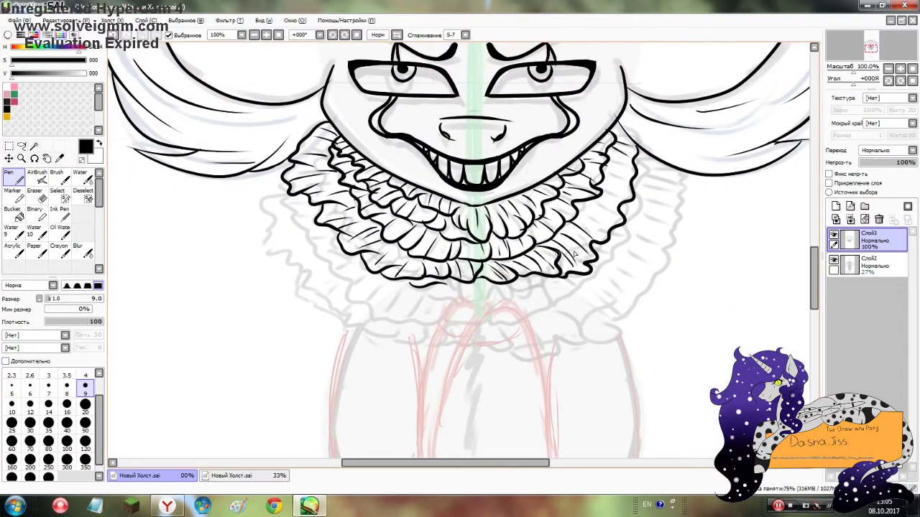
Ink the outer ruffle tiers down both sides of the collar, undoing the misplaced bottom edge stroke.
{"action": "mouse_move", "coordinate": [288, 201]}
{"action": "left_mouse_down"}
{"action": "mouse_move", "coordinate": [340, 263]}
{"action": "mouse_move", "coordinate": [450, 293]}
{"action": "mouse_move", "coordinate": [564, 304]}
{"action": "mouse_move", "coordinate": [633, 210]}
{"action": "left_mouse_up"}
{"action": "mouse_move", "coordinate": [302, 267]}
{"action": "left_mouse_down"}
{"action": "mouse_move", "coordinate": [345, 309]}
{"action": "mouse_move", "coordinate": [427, 345]}
{"action": "left_mouse_up"}
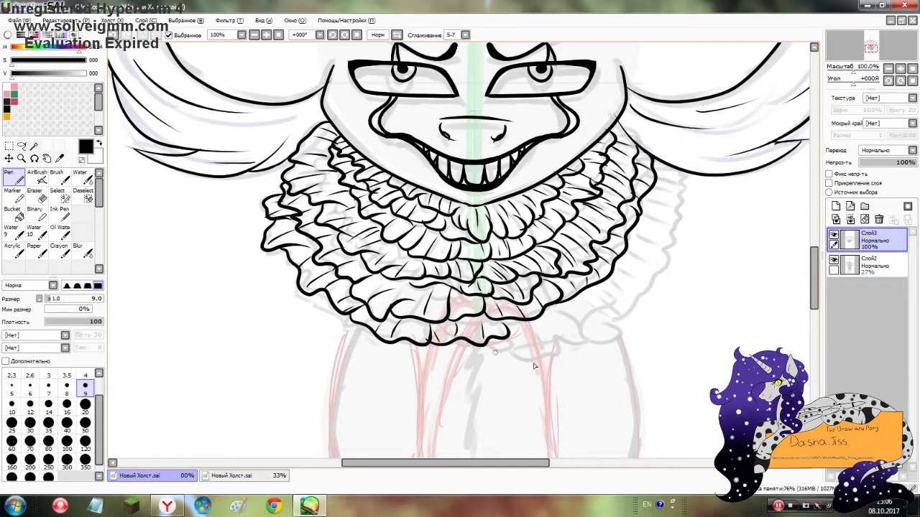
{"action": "key", "text": "ctrl+z"}
{"action": "mouse_move", "coordinate": [582, 345]}
{"action": "left_mouse_down"}
{"action": "mouse_move", "coordinate": [672, 266]}
{"action": "mouse_move", "coordinate": [686, 176]}
{"action": "left_mouse_up"}
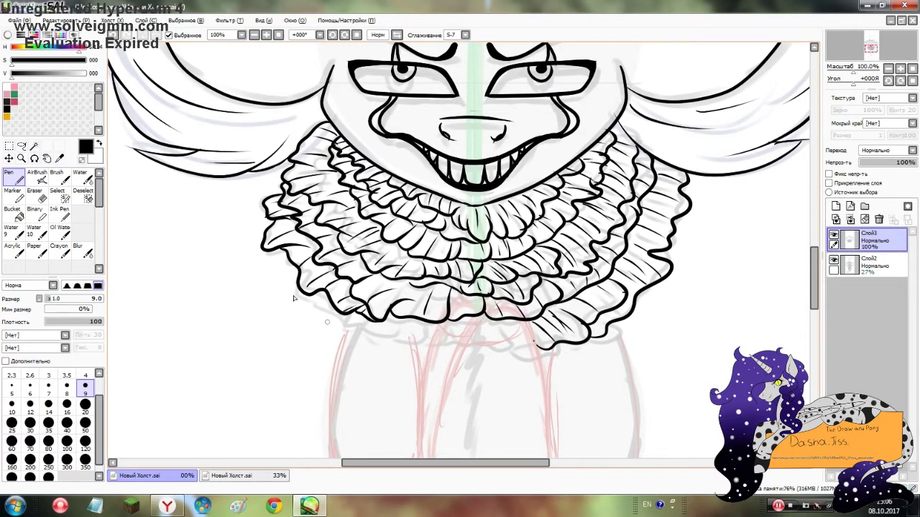
{"action": "scroll", "coordinate": [293, 299], "scroll_direction": "down", "scroll_amount": 2}
{"action": "scroll", "coordinate": [301, 204], "scroll_direction": "up", "scroll_amount": 2}
{"action": "left_click_drag", "start_coordinate": [309, 194], "coordinate": [374, 442]}
{"action": "scroll", "coordinate": [414, 275], "scroll_direction": "down", "scroll_amount": 2}
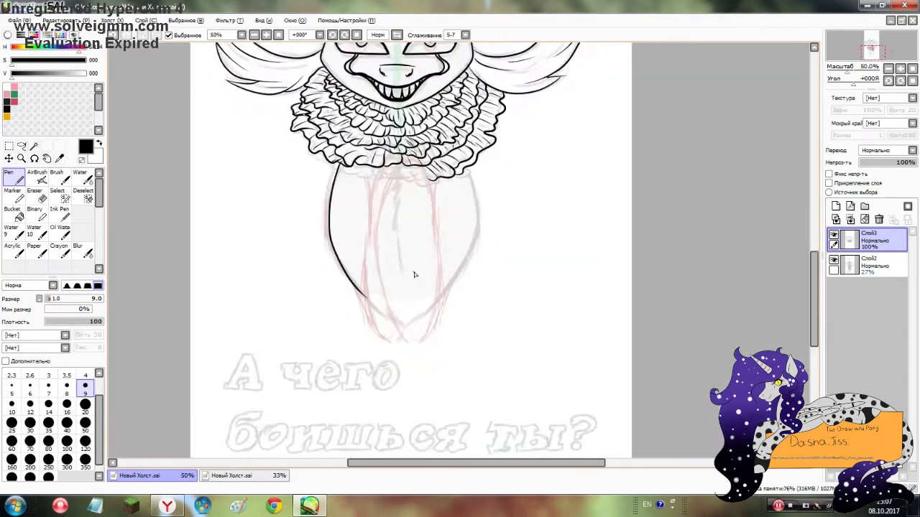
{"action": "key", "text": "ctrl+z"}
Ink the wavy bottom edge of the collar's lowest ruffle to connect its left and right sides.
{"action": "scroll", "coordinate": [414, 275], "scroll_direction": "up", "scroll_amount": 2}
{"action": "mouse_move", "coordinate": [260, 230]}
{"action": "left_mouse_down"}
{"action": "mouse_move", "coordinate": [336, 251]}
{"action": "mouse_move", "coordinate": [428, 245]}
{"action": "left_mouse_up"}
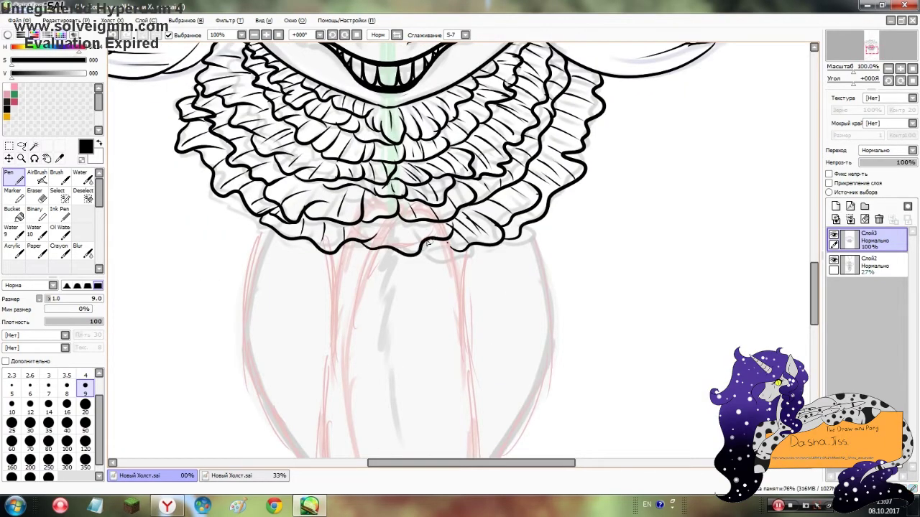
Ink both sides of the chest outline down to a point below the collar, plus the jagged centre line.
{"action": "scroll", "coordinate": [523, 220], "scroll_direction": "down", "scroll_amount": 1}
{"action": "left_click_drag", "start_coordinate": [258, 170], "coordinate": [363, 410]}
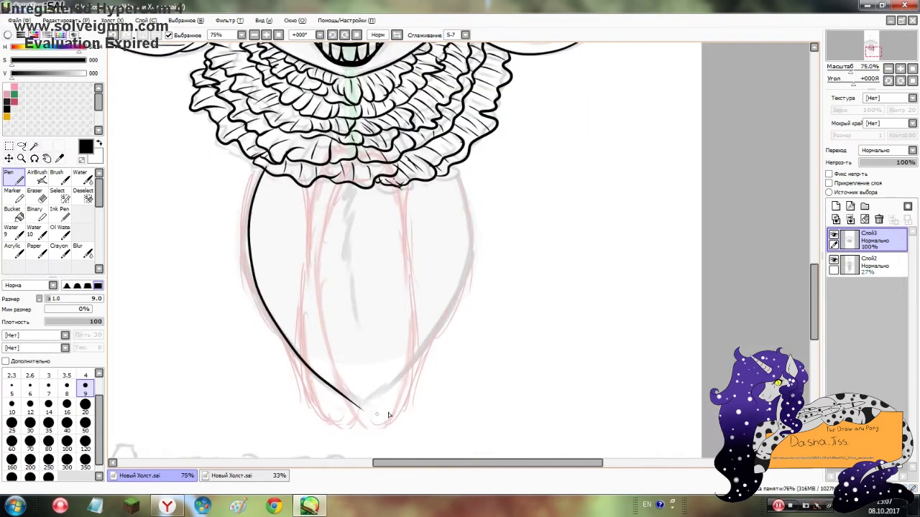
{"action": "left_click_drag", "start_coordinate": [460, 167], "coordinate": [361, 409]}
{"action": "mouse_move", "coordinate": [350, 198]}
{"action": "left_mouse_down"}
{"action": "mouse_move", "coordinate": [339, 284]}
{"action": "mouse_move", "coordinate": [349, 338]}
{"action": "left_mouse_up"}
{"action": "scroll", "coordinate": [374, 240], "scroll_direction": "down", "scroll_amount": 2}
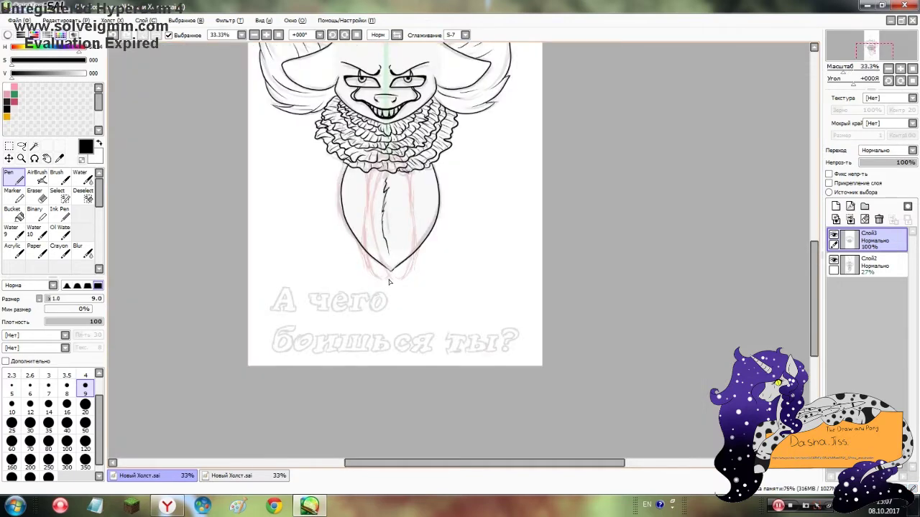
Erase the leftover rough sketch around the chest and hair on the Слой2 sketch layer with a size 350 eraser.
{"action": "scroll", "coordinate": [389, 281], "scroll_direction": "up", "scroll_amount": 1}
{"action": "left_click", "coordinate": [873, 264]}
{"action": "key", "text": "e"}
{"action": "mouse_move", "coordinate": [363, 237]}
{"action": "left_mouse_down"}
{"action": "mouse_move", "coordinate": [388, 215]}
{"action": "mouse_move", "coordinate": [400, 236]}
{"action": "mouse_move", "coordinate": [374, 216]}
{"action": "left_mouse_up"}
{"action": "scroll", "coordinate": [462, 253], "scroll_direction": "up", "scroll_amount": 2}
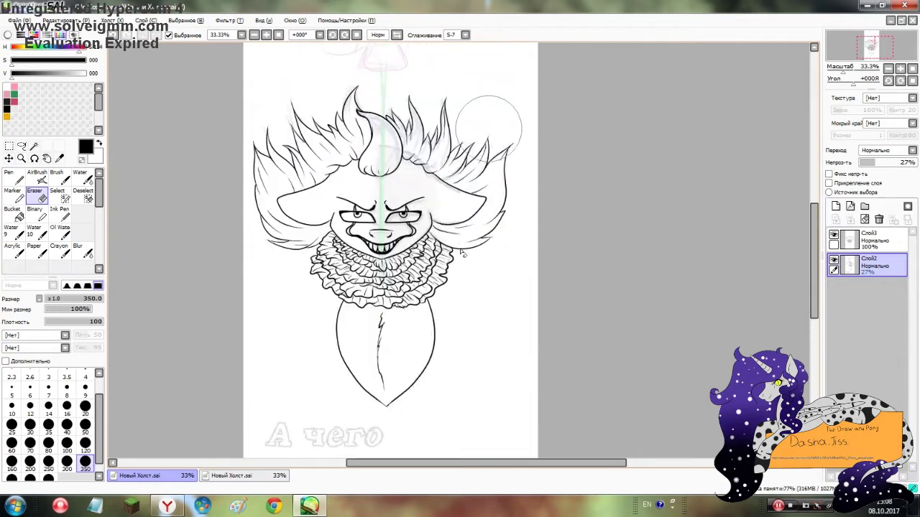
{"action": "scroll", "coordinate": [407, 224], "scroll_direction": "up", "scroll_amount": 2}
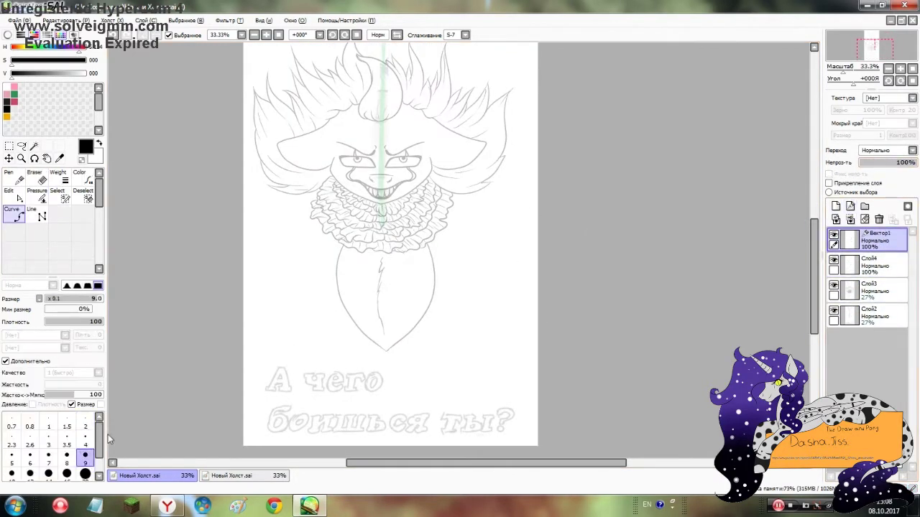
Move the lettering sketch on Слой2 slightly to the left.
{"action": "key", "text": "ctrl+t"}
{"action": "left_click", "coordinate": [869, 316]}
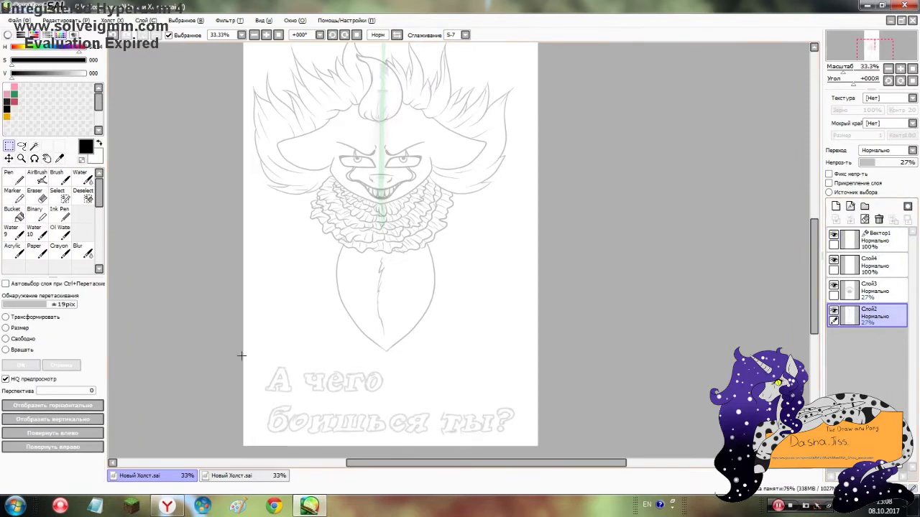
{"action": "left_click_drag", "start_coordinate": [263, 366], "coordinate": [247, 358]}
Draw a straight vertical balloon string on the vector layer with the Curve tool, from the lower lettering up through the head.
{"action": "left_click", "coordinate": [870, 239]}
{"action": "left_click", "coordinate": [13, 214]}
{"action": "left_click", "coordinate": [382, 424]}
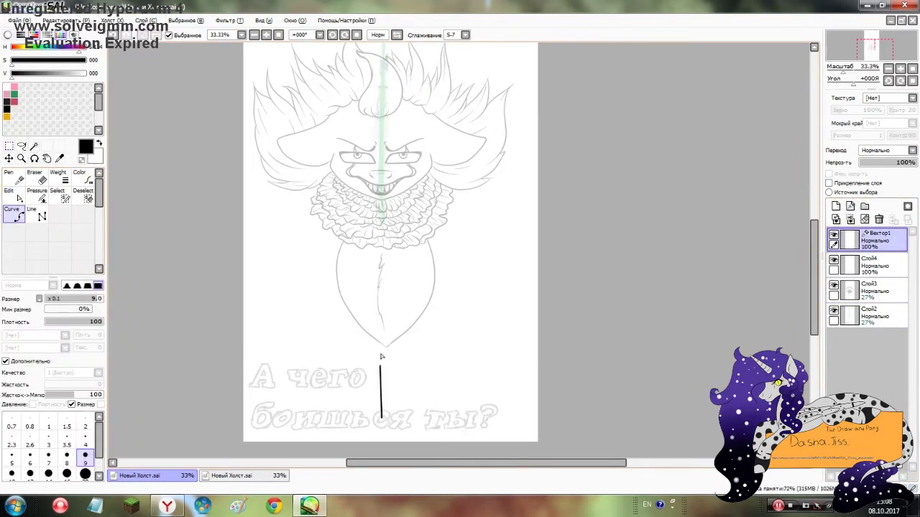
{"action": "scroll", "coordinate": [382, 158], "scroll_direction": "up", "scroll_amount": 3}
{"action": "left_click", "coordinate": [382, 157]}
{"action": "scroll", "coordinate": [173, 294], "scroll_direction": "down", "scroll_amount": 3}
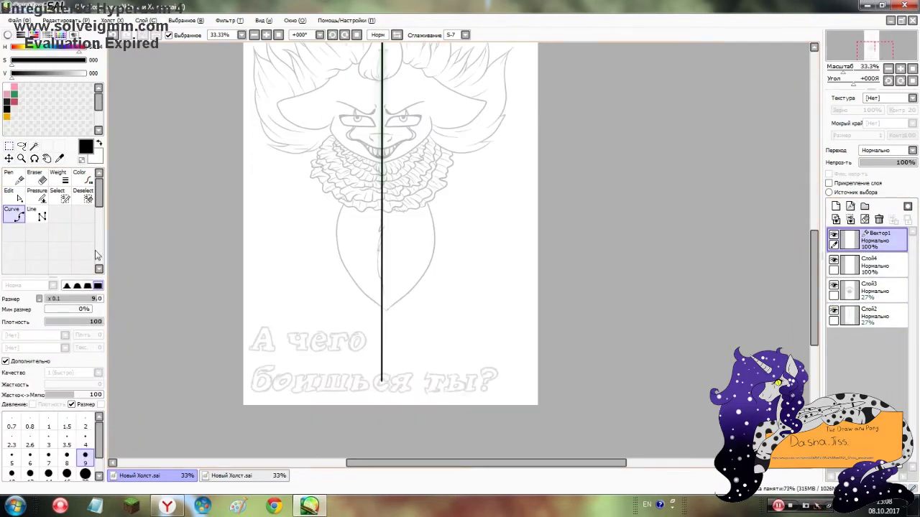
Set the string line's weight to 8 and merge the vector layer into Слой4.
{"action": "left_click", "coordinate": [58, 177]}
{"action": "left_click", "coordinate": [85, 430]}
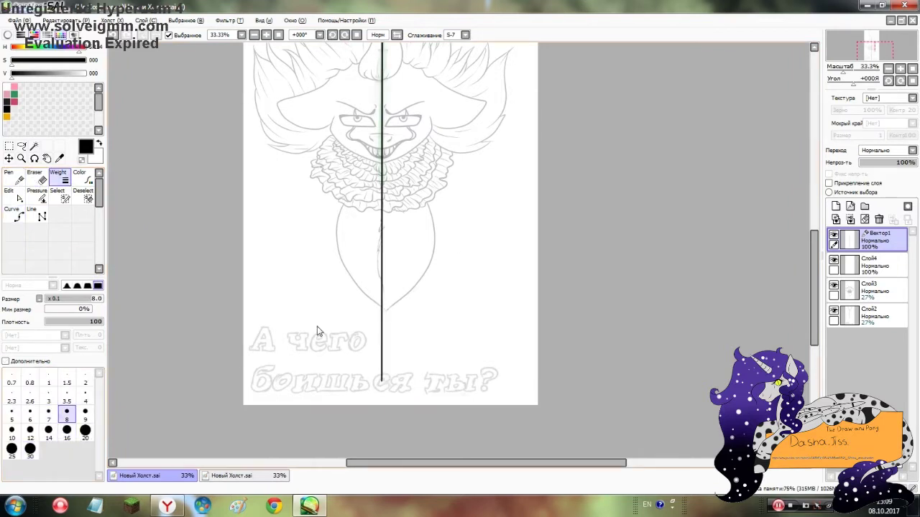
{"action": "key", "text": "ctrl+e"}
Undo the small loop inked at the string's lower end and erase the string's bottom tip.
{"action": "scroll", "coordinate": [396, 391], "scroll_direction": "up", "scroll_amount": 3}
{"action": "double_click", "coordinate": [835, 244]}
{"action": "key", "text": "Escape"}
{"action": "key", "text": "n"}
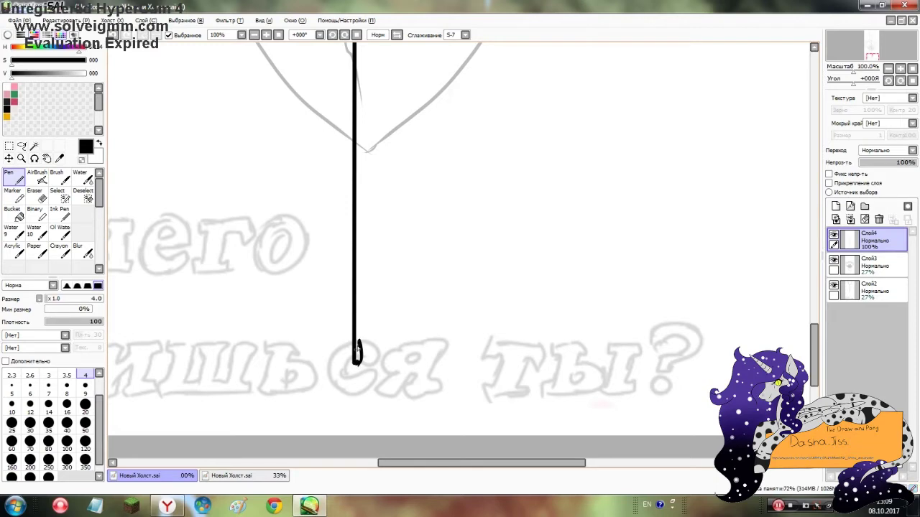
{"action": "key", "text": "ctrl+z"}
{"action": "key", "text": "e"}
{"action": "left_click_drag", "start_coordinate": [339, 400], "coordinate": [362, 350]}
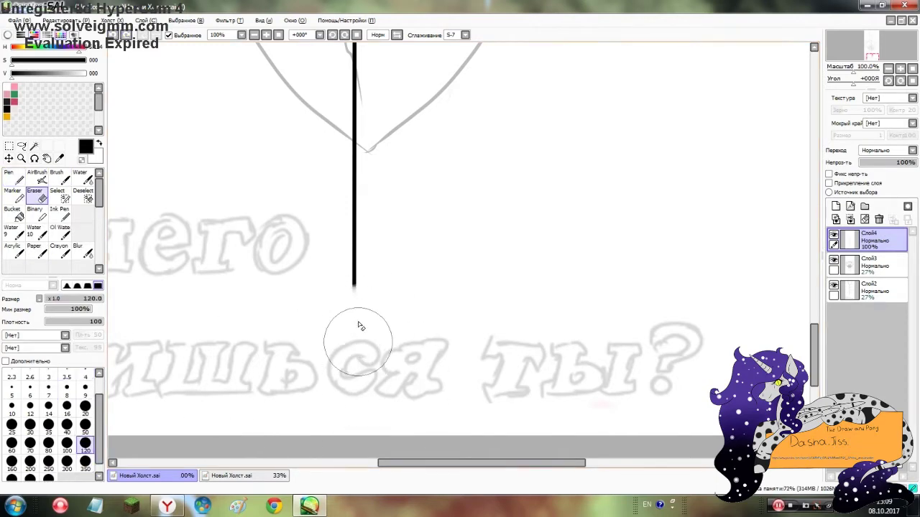
{"action": "scroll", "coordinate": [353, 267], "scroll_direction": "down", "scroll_amount": 3}
Ink the balloon's flared, pleated neck at the top of the string with a size 9 pen.
{"action": "scroll", "coordinate": [312, 139], "scroll_direction": "up", "scroll_amount": 2}
{"action": "key", "text": "n"}
{"action": "key", "text": "bracketright"}
{"action": "key", "text": "bracketright"}
{"action": "key", "text": "bracketright"}
{"action": "key", "text": "bracketright"}
{"action": "key", "text": "bracketright"}
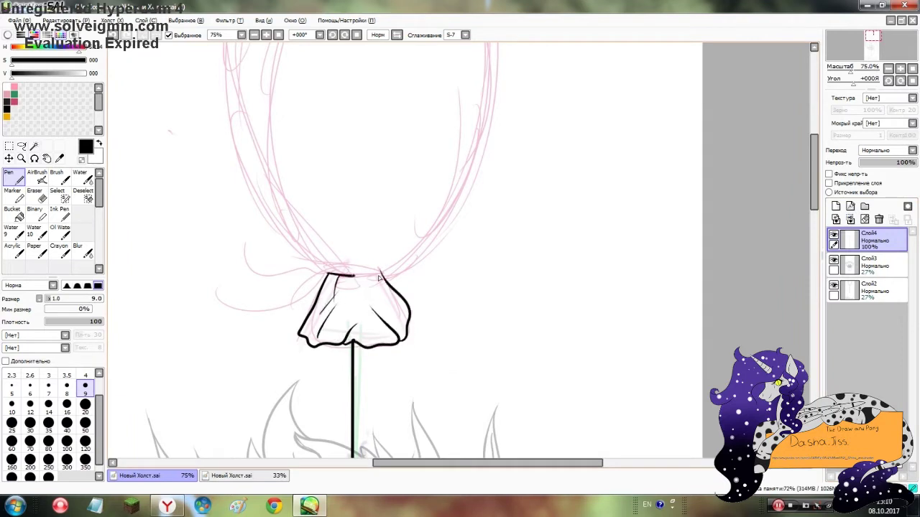
Ink the ribbon strands on the right of the balloon's neck and a thick tie band with a size 20 pen.
{"action": "left_click_drag", "start_coordinate": [444, 307], "coordinate": [404, 294]}
{"action": "key", "text": "bracketright"}
{"action": "key", "text": "bracketright"}
{"action": "key", "text": "bracketright"}
{"action": "key", "text": "bracketright"}
{"action": "key", "text": "bracketright"}
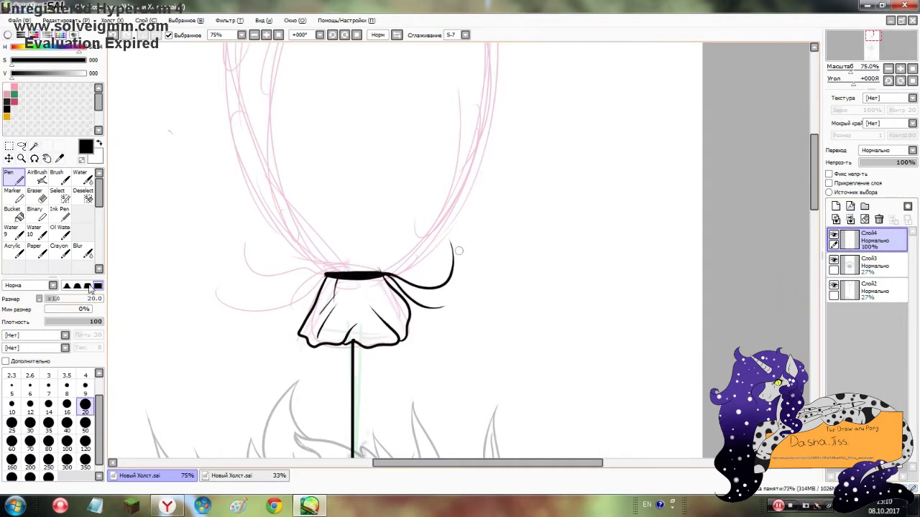
Return the pen to size 9 and ink the small bow loops at the balloon's tie, undoing the misplaced stroke.
{"action": "key", "text": "bracketleft"}
{"action": "key", "text": "bracketleft"}
{"action": "key", "text": "bracketleft"}
{"action": "key", "text": "bracketleft"}
{"action": "key", "text": "bracketleft"}
{"action": "scroll", "coordinate": [327, 279], "scroll_direction": "up", "scroll_amount": 1}
{"action": "key", "text": "ctrl+z"}
Ink the left and right sides of the balloon outline upward from the tied neck.
{"action": "scroll", "coordinate": [388, 305], "scroll_direction": "down", "scroll_amount": 1}
{"action": "scroll", "coordinate": [395, 216], "scroll_direction": "up", "scroll_amount": 1}
{"action": "mouse_move", "coordinate": [331, 330]}
{"action": "left_mouse_down"}
{"action": "mouse_move", "coordinate": [223, 127]}
{"action": "mouse_move", "coordinate": [230, 82]}
{"action": "left_mouse_up"}
{"action": "left_click_drag", "start_coordinate": [392, 332], "coordinate": [516, 83]}
Erase the string below the chest tip and merge the balloon layer into the Слой3 line art at 100% opacity.
{"action": "scroll", "coordinate": [403, 252], "scroll_direction": "down", "scroll_amount": 5}
{"action": "scroll", "coordinate": [384, 45], "scroll_direction": "up", "scroll_amount": 1}
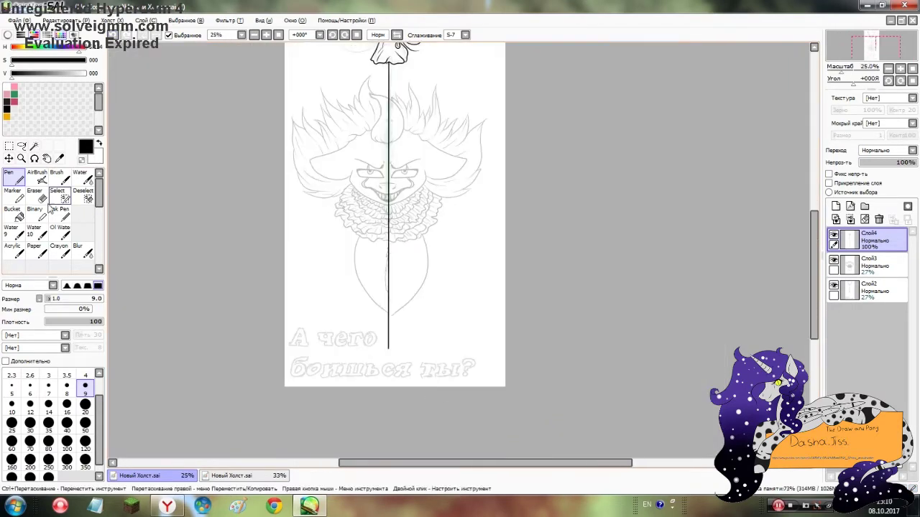
{"action": "key", "text": "e"}
{"action": "left_click", "coordinate": [851, 219]}
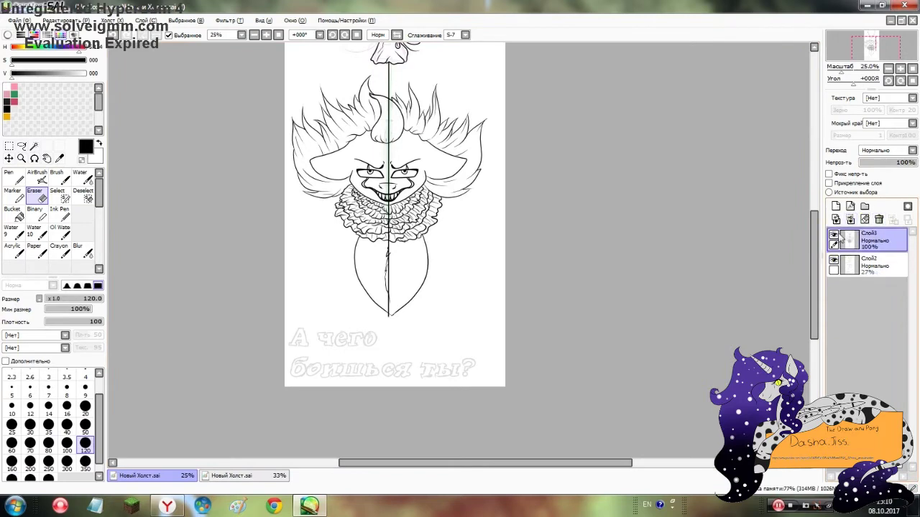
Ink the outlined letter "А" and its inner hole over the lettering sketch.
{"action": "scroll", "coordinate": [305, 350], "scroll_direction": "up", "scroll_amount": 5}
{"action": "key", "text": "n"}
{"action": "mouse_move", "coordinate": [315, 212]}
{"action": "left_mouse_down"}
{"action": "mouse_move", "coordinate": [273, 291]}
{"action": "mouse_move", "coordinate": [306, 285]}
{"action": "left_mouse_up"}
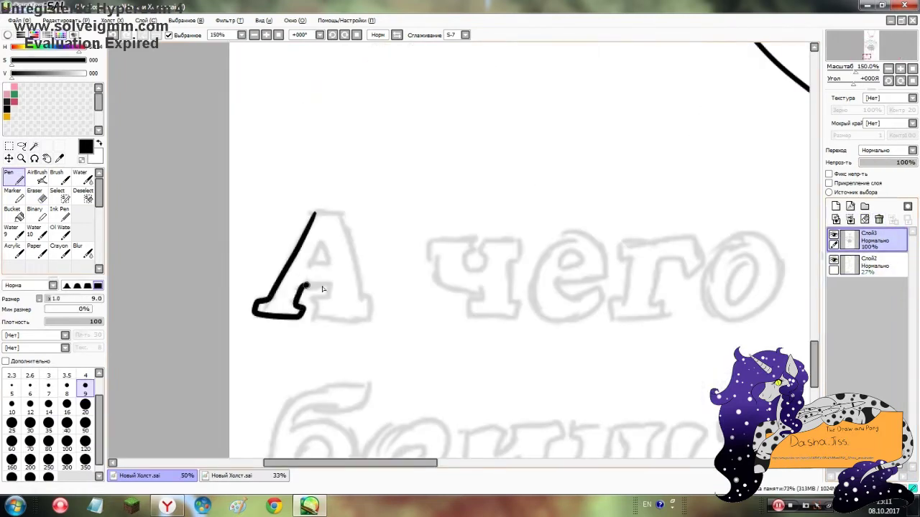
{"action": "left_click_drag", "start_coordinate": [313, 215], "coordinate": [359, 318]}
{"action": "left_click_drag", "start_coordinate": [320, 240], "coordinate": [309, 268]}
Ink the outlined letters of the word "чего" over the lettering sketch.
{"action": "scroll", "coordinate": [359, 287], "scroll_direction": "down", "scroll_amount": 5}
{"action": "scroll", "coordinate": [381, 321], "scroll_direction": "up", "scroll_amount": 5}
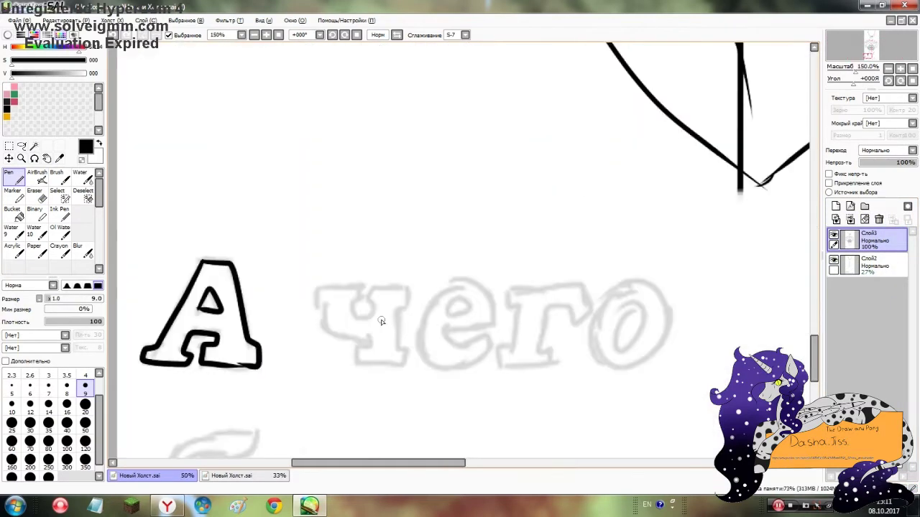
{"action": "key", "text": "ctrl+z"}
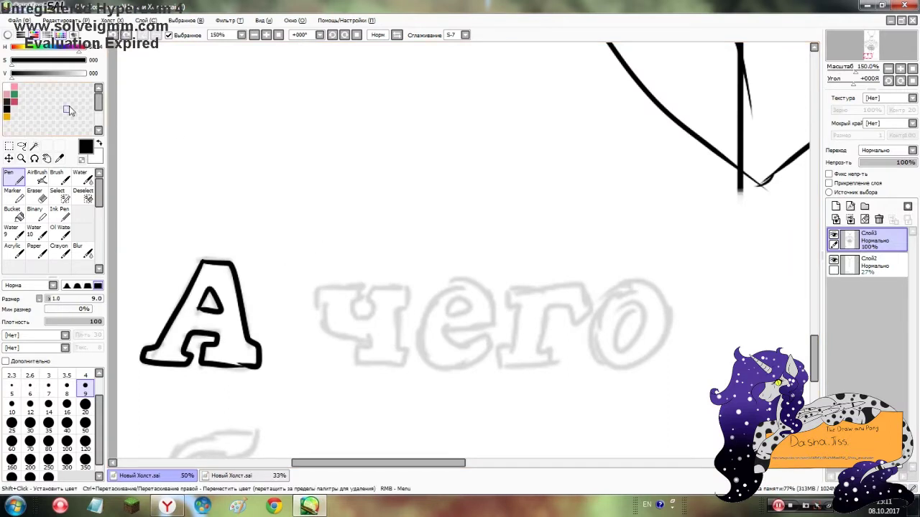
{"action": "mouse_move", "coordinate": [359, 299]}
{"action": "left_mouse_down"}
{"action": "mouse_move", "coordinate": [399, 352]}
{"action": "mouse_move", "coordinate": [341, 342]}
{"action": "mouse_move", "coordinate": [315, 305]}
{"action": "left_mouse_up"}
{"action": "mouse_move", "coordinate": [445, 309]}
{"action": "left_mouse_down"}
{"action": "mouse_move", "coordinate": [455, 300]}
{"action": "mouse_move", "coordinate": [447, 317]}
{"action": "left_mouse_up"}
{"action": "left_click_drag", "start_coordinate": [426, 307], "coordinate": [492, 350]}
{"action": "left_click_drag", "start_coordinate": [494, 327], "coordinate": [445, 330]}
{"action": "mouse_move", "coordinate": [571, 282]}
{"action": "left_mouse_down"}
{"action": "mouse_move", "coordinate": [507, 370]}
{"action": "mouse_move", "coordinate": [507, 287]}
{"action": "left_mouse_up"}
{"action": "mouse_move", "coordinate": [611, 291]}
{"action": "left_mouse_down"}
{"action": "mouse_move", "coordinate": [590, 319]}
{"action": "mouse_move", "coordinate": [664, 323]}
{"action": "mouse_move", "coordinate": [633, 351]}
{"action": "left_mouse_up"}
{"action": "key", "text": "e"}
{"action": "scroll", "coordinate": [380, 350], "scroll_direction": "down", "scroll_amount": 5}
Ink the outlined letters "бои" at the start of the second lettering line.
{"action": "key", "text": "n"}
{"action": "left_click_drag", "start_coordinate": [265, 227], "coordinate": [168, 335]}
{"action": "left_click_drag", "start_coordinate": [153, 301], "coordinate": [264, 229]}
{"action": "left_click_drag", "start_coordinate": [205, 284], "coordinate": [216, 327]}
{"action": "left_click_drag", "start_coordinate": [293, 261], "coordinate": [294, 258]}
{"action": "left_click_drag", "start_coordinate": [298, 284], "coordinate": [316, 302]}
{"action": "left_click_drag", "start_coordinate": [363, 271], "coordinate": [412, 300]}
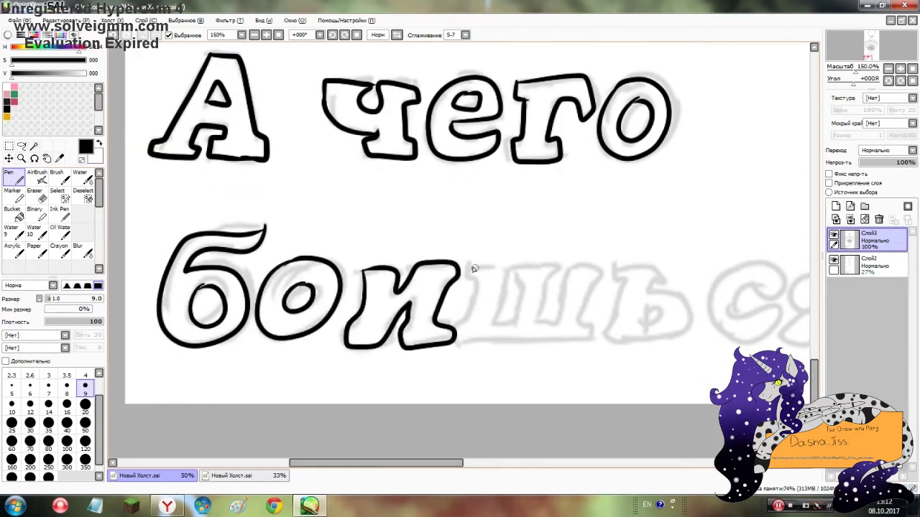
Ink the outlined letters "шься" to complete the word "боишься".
{"action": "mouse_move", "coordinate": [474, 264]}
{"action": "left_mouse_down"}
{"action": "mouse_move", "coordinate": [455, 329]}
{"action": "mouse_move", "coordinate": [540, 294]}
{"action": "mouse_move", "coordinate": [483, 272]}
{"action": "left_mouse_up"}
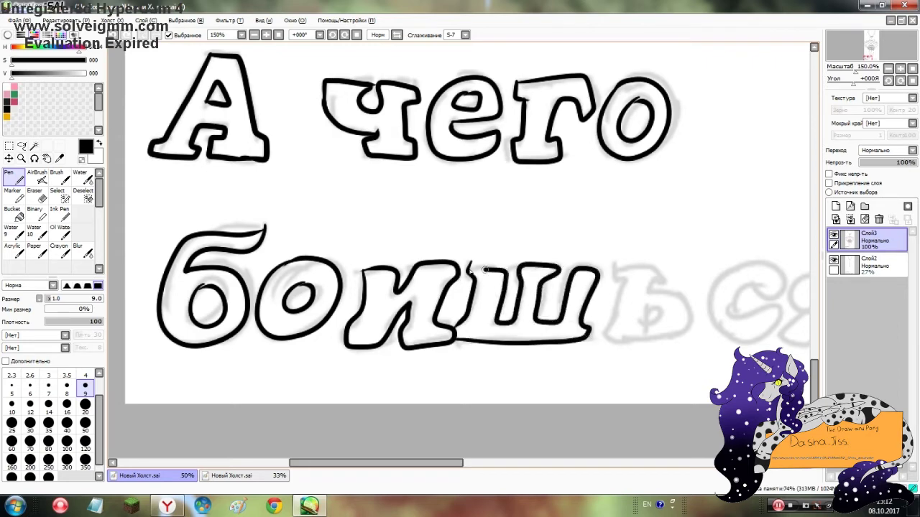
{"action": "mouse_move", "coordinate": [617, 266]}
{"action": "left_mouse_down"}
{"action": "mouse_move", "coordinate": [683, 298]}
{"action": "mouse_move", "coordinate": [651, 294]}
{"action": "left_mouse_up"}
{"action": "scroll", "coordinate": [459, 252], "scroll_direction": "right", "scroll_amount": 5}
{"action": "mouse_move", "coordinate": [468, 291]}
{"action": "left_mouse_down"}
{"action": "mouse_move", "coordinate": [482, 314]}
{"action": "mouse_move", "coordinate": [560, 264]}
{"action": "mouse_move", "coordinate": [501, 351]}
{"action": "mouse_move", "coordinate": [547, 282]}
{"action": "left_mouse_up"}
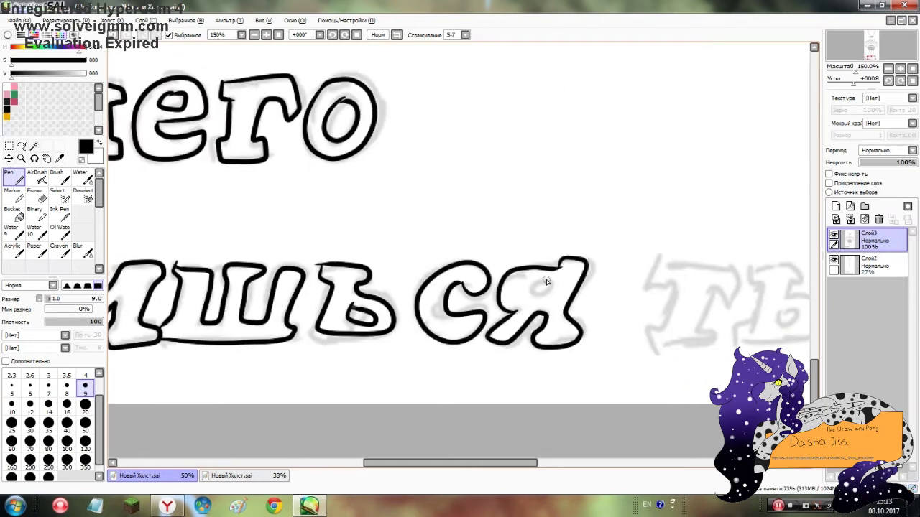
Ink the outlined word "ты?" at the end of the second lettering line.
{"action": "mouse_move", "coordinate": [675, 288]}
{"action": "left_mouse_down"}
{"action": "mouse_move", "coordinate": [719, 298]}
{"action": "mouse_move", "coordinate": [661, 259]}
{"action": "left_mouse_up"}
{"action": "scroll", "coordinate": [661, 258], "scroll_direction": "right", "scroll_amount": 4}
{"action": "mouse_move", "coordinate": [514, 268]}
{"action": "left_mouse_down"}
{"action": "mouse_move", "coordinate": [589, 317]}
{"action": "mouse_move", "coordinate": [514, 262]}
{"action": "left_mouse_up"}
{"action": "left_click_drag", "start_coordinate": [539, 310], "coordinate": [559, 328]}
{"action": "mouse_move", "coordinate": [596, 268]}
{"action": "left_mouse_down"}
{"action": "mouse_move", "coordinate": [636, 338]}
{"action": "mouse_move", "coordinate": [611, 301]}
{"action": "left_mouse_up"}
{"action": "mouse_move", "coordinate": [661, 251]}
{"action": "left_mouse_down"}
{"action": "mouse_move", "coordinate": [733, 273]}
{"action": "mouse_move", "coordinate": [675, 313]}
{"action": "mouse_move", "coordinate": [679, 338]}
{"action": "left_mouse_up"}
Delete the rough sketch layer Слой2 and add a new empty layer beneath the line art.
{"action": "scroll", "coordinate": [529, 271], "scroll_direction": "down", "scroll_amount": 6}
{"action": "scroll", "coordinate": [530, 273], "scroll_direction": "down", "scroll_amount": 1}
{"action": "left_click", "coordinate": [869, 265]}
{"action": "left_click_drag", "start_coordinate": [517, 287], "coordinate": [466, 331]}
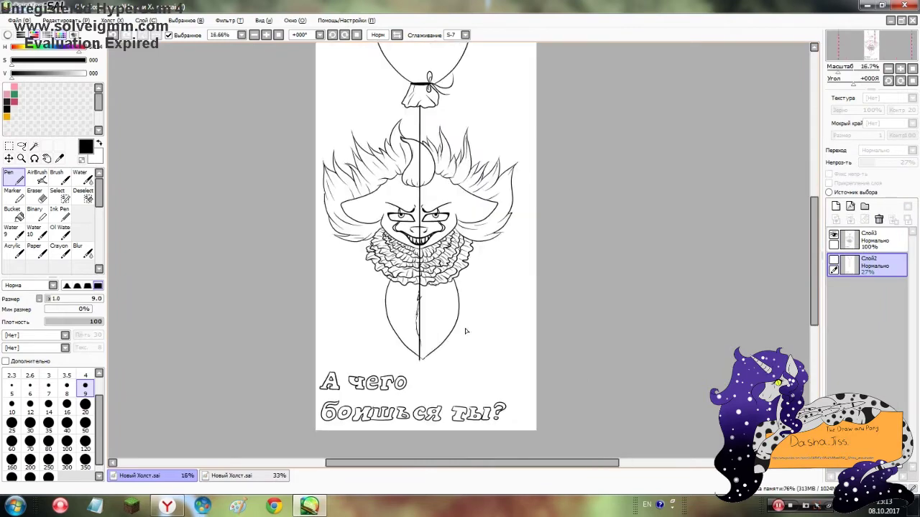
{"action": "left_click", "coordinate": [878, 219]}
{"action": "left_click", "coordinate": [836, 207]}
{"action": "left_click_drag", "start_coordinate": [873, 265], "coordinate": [873, 241]}
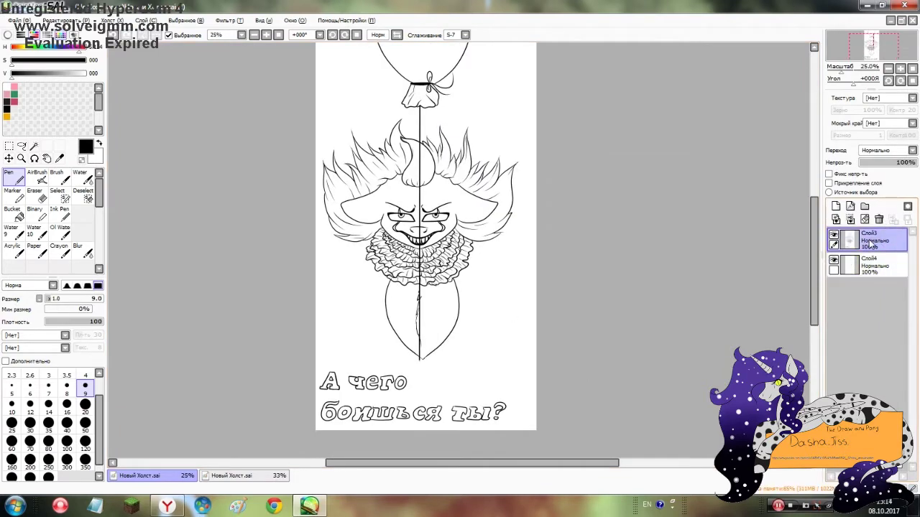
Move the inked lettering up and slightly left, and trim the empty strip from the canvas's bottom edge.
{"action": "key", "text": "ctrl+t"}
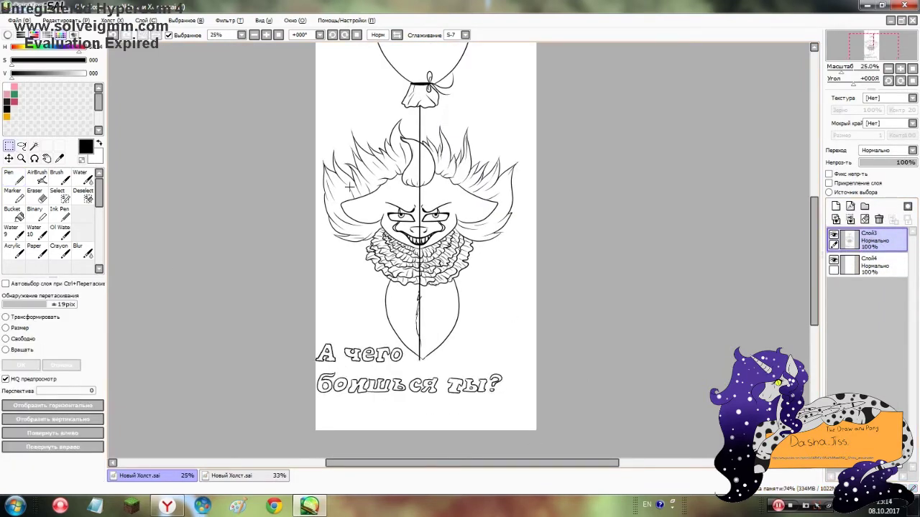
{"action": "scroll", "coordinate": [430, 156], "scroll_direction": "down", "scroll_amount": 2}
{"action": "left_click", "coordinate": [108, 20]}
{"action": "left_click", "coordinate": [252, 254]}
Check the clown reference photo in the other canvas and fill the bottom layer Слой4 with very dark grey.
{"action": "left_click", "coordinate": [257, 475]}
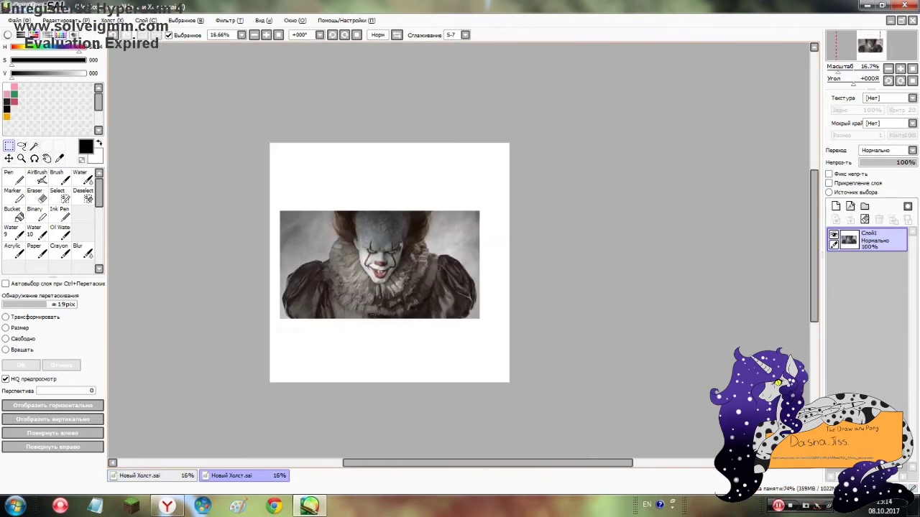
{"action": "left_click_drag", "start_coordinate": [416, 371], "coordinate": [414, 321]}
{"action": "scroll", "coordinate": [412, 317], "scroll_direction": "up", "scroll_amount": 2}
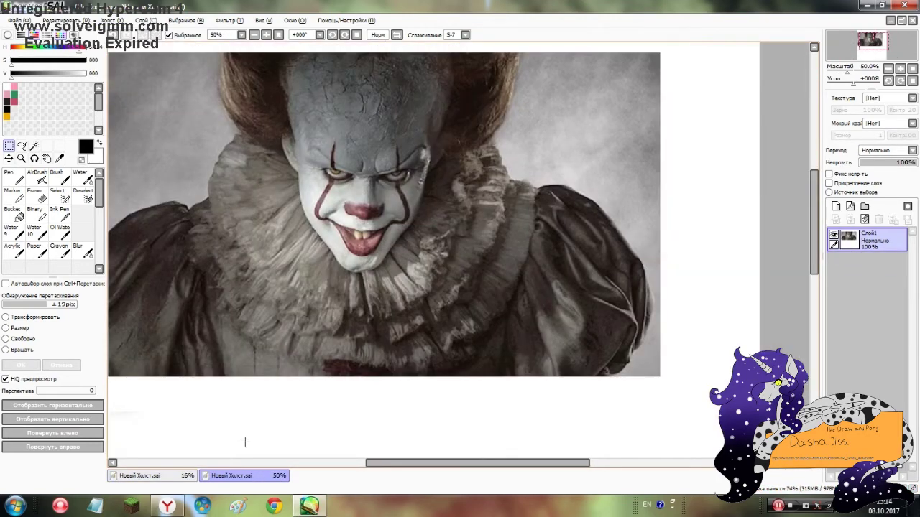
{"action": "key", "text": "ctrl+Tab"}
{"action": "left_click", "coordinate": [851, 223]}
{"action": "left_click", "coordinate": [873, 291]}
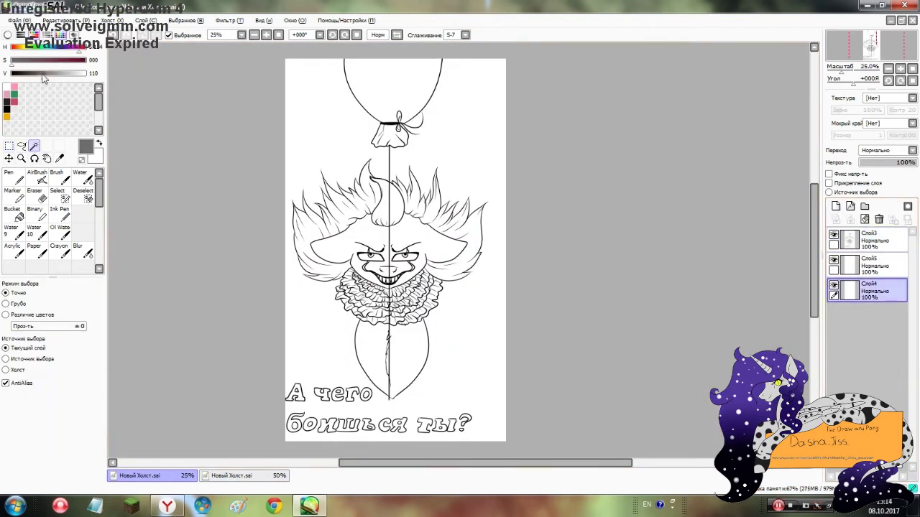
{"action": "key", "text": "n"}
{"action": "key", "text": "minus"}
{"action": "mouse_move", "coordinate": [284, 143]}
{"action": "left_mouse_down"}
{"action": "mouse_move", "coordinate": [319, 413]}
{"action": "mouse_move", "coordinate": [396, 122]}
{"action": "mouse_move", "coordinate": [431, 441]}
{"action": "left_mouse_up"}
Select the pony's face, ears and chest from the line art with the Magic Wand and touch up the selection.
{"action": "scroll", "coordinate": [357, 245], "scroll_direction": "up", "scroll_amount": 4}
{"action": "key", "text": "w"}
{"action": "left_click", "coordinate": [869, 241]}
{"action": "left_click", "coordinate": [252, 208]}
{"action": "left_click", "coordinate": [380, 199]}
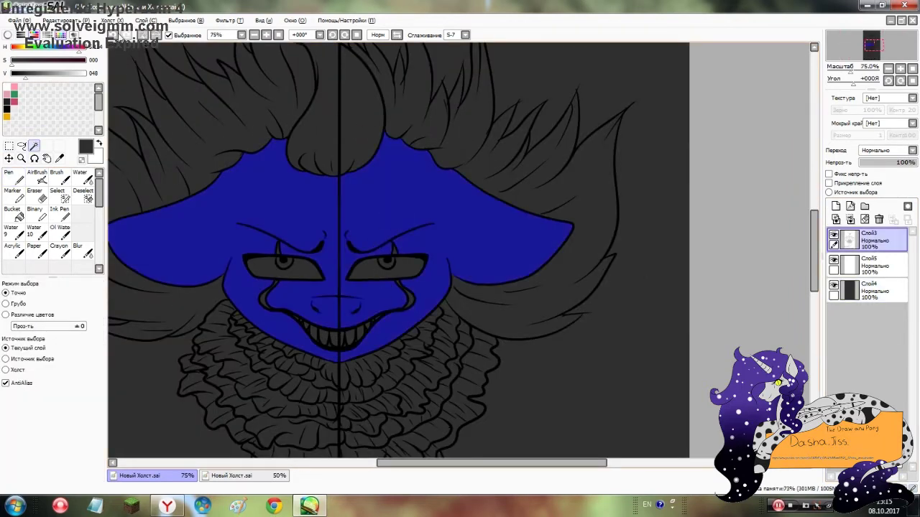
{"action": "scroll", "coordinate": [362, 304], "scroll_direction": "down", "scroll_amount": 3}
{"action": "scroll", "coordinate": [359, 424], "scroll_direction": "up", "scroll_amount": 2}
{"action": "left_click", "coordinate": [359, 424]}
{"action": "key", "text": "s"}
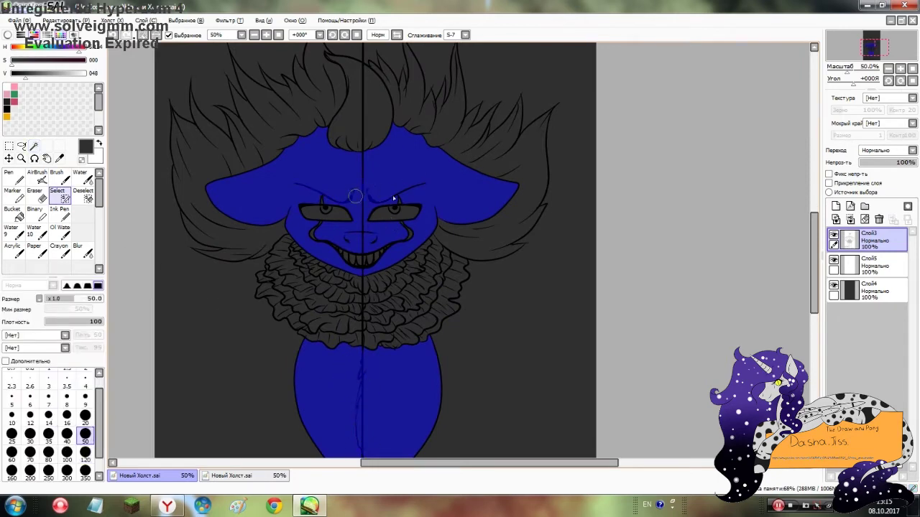
Set the stabilizer to 15 and paint the selected face and ears near-white on Слой5.
{"action": "key", "text": "n"}
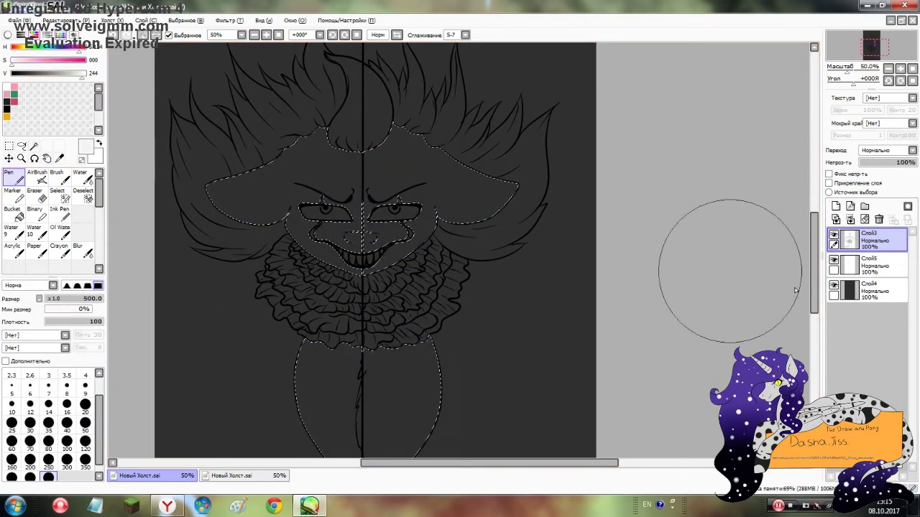
{"action": "left_click", "coordinate": [465, 34]}
{"action": "mouse_move", "coordinate": [258, 201]}
{"action": "left_mouse_down"}
{"action": "mouse_move", "coordinate": [237, 216]}
{"action": "mouse_move", "coordinate": [345, 237]}
{"action": "left_mouse_up"}
{"action": "left_click", "coordinate": [457, 175]}
{"action": "left_click_drag", "start_coordinate": [381, 202], "coordinate": [467, 230]}
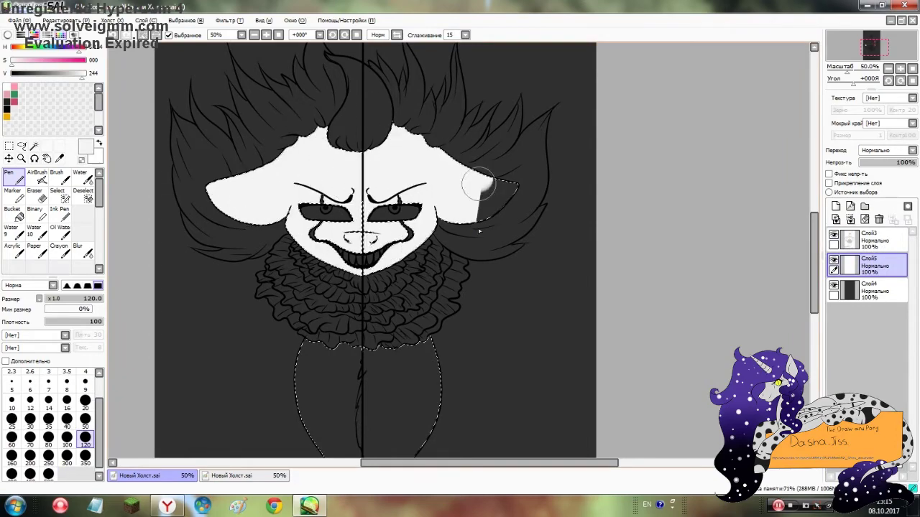
Try painting the nose dark red on the white face layer, checking the reference photo, and remove it again.
{"action": "scroll", "coordinate": [366, 239], "scroll_direction": "up", "scroll_amount": 4}
{"action": "left_click", "coordinate": [13, 100]}
{"action": "left_click", "coordinate": [86, 400]}
{"action": "key", "text": "ctrl+Tab"}
{"action": "left_click", "coordinate": [170, 475]}
{"action": "mouse_move", "coordinate": [280, 215]}
{"action": "left_mouse_down"}
{"action": "mouse_move", "coordinate": [388, 223]}
{"action": "mouse_move", "coordinate": [424, 241]}
{"action": "left_mouse_up"}
{"action": "left_click_drag", "start_coordinate": [302, 245], "coordinate": [417, 268]}
{"action": "left_click_drag", "start_coordinate": [367, 220], "coordinate": [429, 220]}
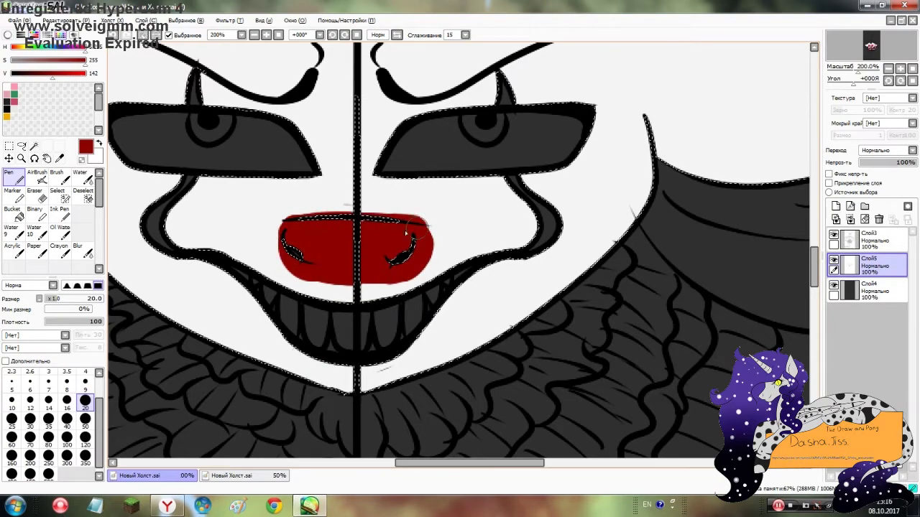
{"action": "left_click", "coordinate": [77, 246]}
{"action": "key", "text": "Delete"}
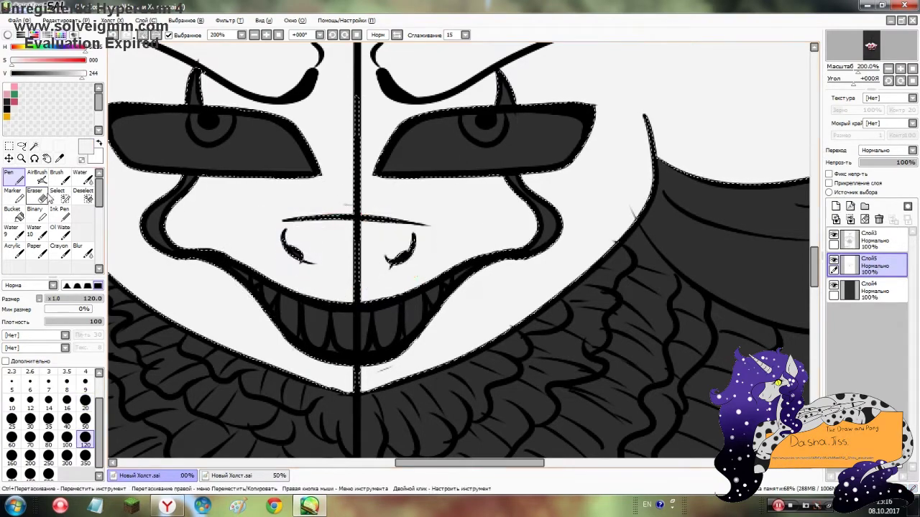
Create a new layer above the face colour and outline the nose in bright red with the Ink Pen.
{"action": "key", "text": "ctrl+shift+n"}
{"action": "left_click", "coordinate": [60, 213]}
{"action": "mouse_move", "coordinate": [283, 223]}
{"action": "left_mouse_down"}
{"action": "mouse_move", "coordinate": [431, 248]}
{"action": "mouse_move", "coordinate": [306, 268]}
{"action": "left_mouse_up"}
{"action": "key", "text": "ctrl+z"}
{"action": "left_click_drag", "start_coordinate": [359, 284], "coordinate": [424, 226]}
Fill the nose with bright red using the Ink Pen at size 50, finishing its edges at size 20.
{"action": "key", "text": "bracketright"}
{"action": "key", "text": "bracketright"}
{"action": "key", "text": "bracketright"}
{"action": "key", "text": "bracketright"}
{"action": "key", "text": "bracketright"}
{"action": "left_click", "coordinate": [321, 245]}
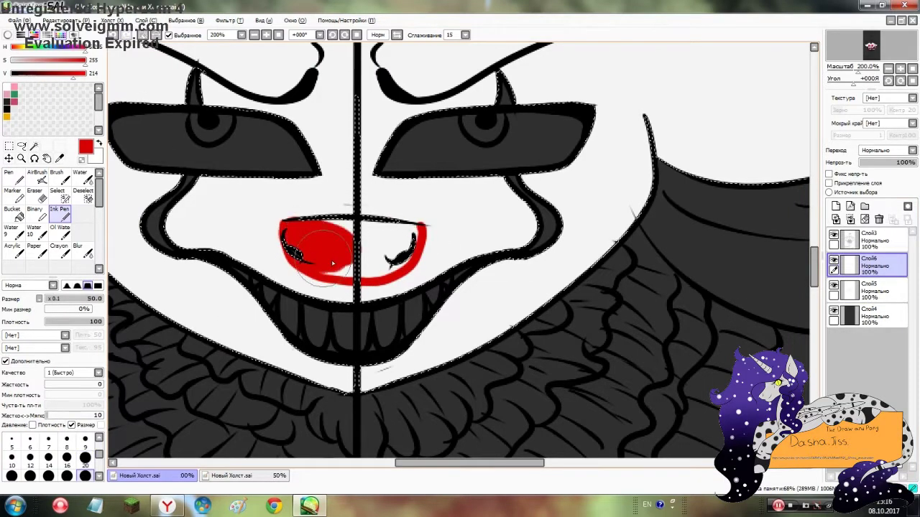
{"action": "left_click", "coordinate": [85, 458]}
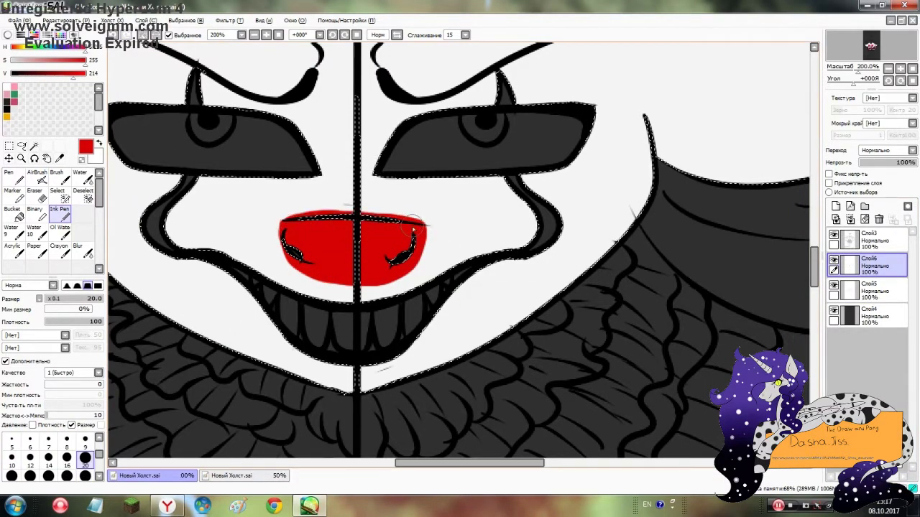
Create a clipped layer above the face colour and paint dark grey along the left hairline and ear's upper edge, Ink Pen size 50.
{"action": "scroll", "coordinate": [413, 229], "scroll_direction": "down", "scroll_amount": 3}
{"action": "scroll", "coordinate": [350, 101], "scroll_direction": "up", "scroll_amount": 2}
{"action": "key", "text": "ctrl+shift+n"}
{"action": "key", "text": "x"}
{"action": "key", "text": "x"}
{"action": "left_click_drag", "start_coordinate": [350, 101], "coordinate": [425, 226]}
{"action": "key", "text": "bracketright"}
{"action": "key", "text": "bracketright"}
{"action": "key", "text": "bracketright"}
{"action": "key", "text": "bracketright"}
{"action": "key", "text": "bracketright"}
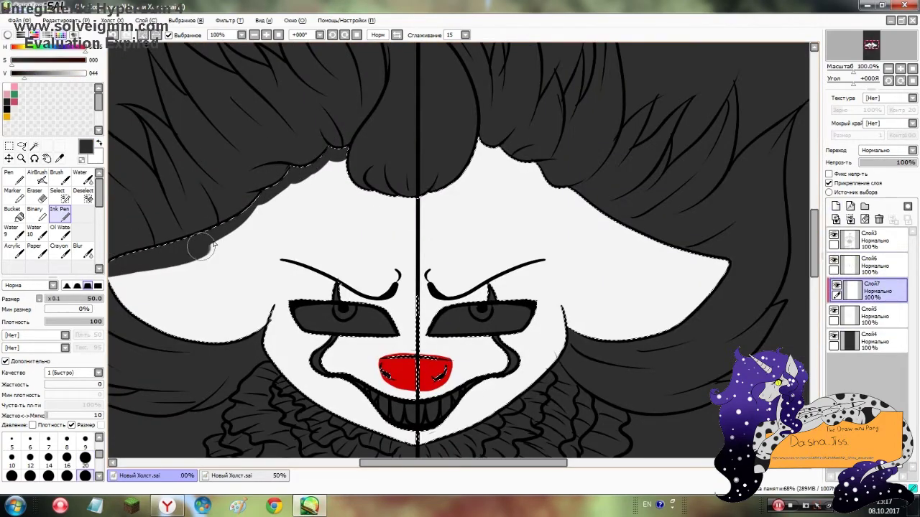
{"action": "left_click_drag", "start_coordinate": [213, 245], "coordinate": [302, 176]}
Paint a dark grey shadow along the left ear's lower edge with the Ink Pen at size 20.
{"action": "key", "text": "bracketleft"}
{"action": "key", "text": "bracketleft"}
{"action": "key", "text": "bracketleft"}
{"action": "key", "text": "bracketleft"}
{"action": "key", "text": "bracketleft"}
{"action": "left_click_drag", "start_coordinate": [237, 326], "coordinate": [180, 338]}
{"action": "left_click_drag", "start_coordinate": [279, 284], "coordinate": [213, 343]}
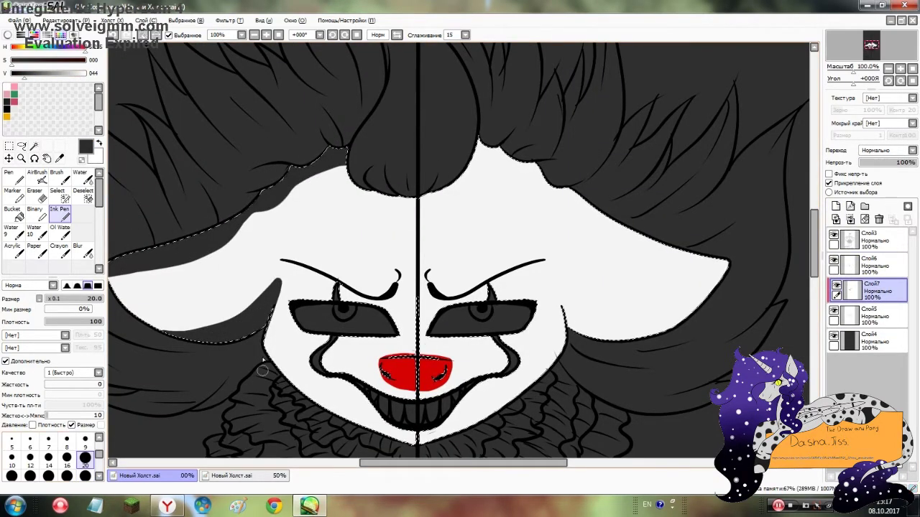
Blend the left ear and hairline shadows into soft gradients with the Blur brush, touching up the ear's base with dark grey.
{"action": "left_click", "coordinate": [78, 250]}
{"action": "mouse_move", "coordinate": [230, 238]}
{"action": "left_mouse_down"}
{"action": "mouse_move", "coordinate": [123, 289]}
{"action": "mouse_move", "coordinate": [230, 317]}
{"action": "mouse_move", "coordinate": [302, 197]}
{"action": "mouse_move", "coordinate": [222, 319]}
{"action": "mouse_move", "coordinate": [264, 287]}
{"action": "mouse_move", "coordinate": [294, 234]}
{"action": "mouse_move", "coordinate": [126, 276]}
{"action": "mouse_move", "coordinate": [280, 178]}
{"action": "left_mouse_up"}
{"action": "key", "text": "n"}
{"action": "left_click_drag", "start_coordinate": [280, 276], "coordinate": [260, 337]}
{"action": "left_click", "coordinate": [80, 229]}
{"action": "scroll", "coordinate": [51, 215], "scroll_direction": "up", "scroll_amount": 1}
{"action": "left_click_drag", "start_coordinate": [122, 294], "coordinate": [209, 248]}
{"action": "mouse_move", "coordinate": [273, 282]}
{"action": "left_mouse_down"}
{"action": "mouse_move", "coordinate": [238, 320]}
{"action": "mouse_move", "coordinate": [240, 266]}
{"action": "mouse_move", "coordinate": [165, 304]}
{"action": "mouse_move", "coordinate": [215, 287]}
{"action": "mouse_move", "coordinate": [251, 302]}
{"action": "mouse_move", "coordinate": [314, 191]}
{"action": "left_mouse_up"}
Shade the left cheek and jaw edge in grey and soften the shadow with the Blur brush at size 20.
{"action": "key", "text": "x"}
{"action": "left_click", "coordinate": [314, 191], "text": "alt"}
{"action": "left_click", "coordinate": [11, 173]}
{"action": "scroll", "coordinate": [359, 287], "scroll_direction": "up", "scroll_amount": 2}
{"action": "mouse_move", "coordinate": [215, 273]}
{"action": "left_mouse_down"}
{"action": "mouse_move", "coordinate": [323, 315]}
{"action": "mouse_move", "coordinate": [240, 154]}
{"action": "mouse_move", "coordinate": [208, 237]}
{"action": "left_mouse_up"}
{"action": "left_click", "coordinate": [78, 248]}
{"action": "mouse_move", "coordinate": [215, 180]}
{"action": "left_mouse_down"}
{"action": "mouse_move", "coordinate": [302, 316]}
{"action": "mouse_move", "coordinate": [363, 334]}
{"action": "mouse_move", "coordinate": [222, 180]}
{"action": "mouse_move", "coordinate": [262, 185]}
{"action": "left_mouse_up"}
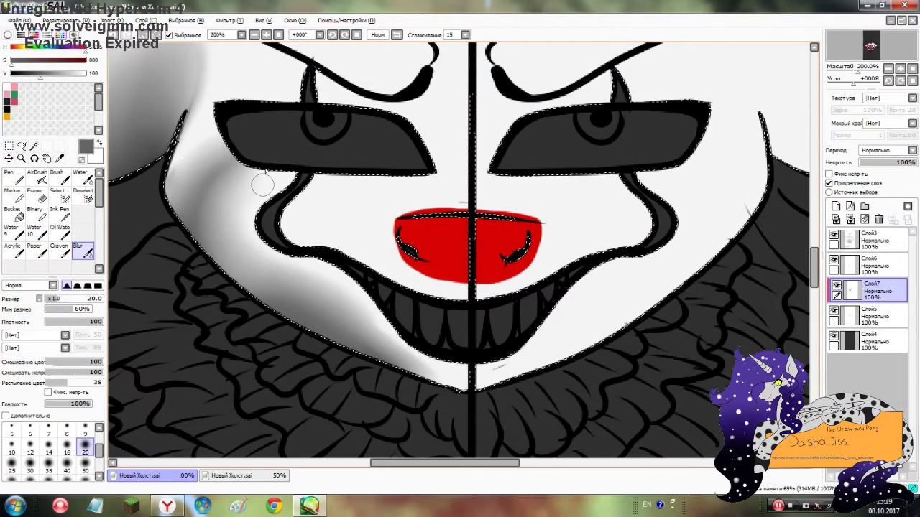
{"action": "left_click_drag", "start_coordinate": [392, 351], "coordinate": [215, 187]}
Deepen the left cheek and jaw shadows with near-black and add a blurred shadow above the left smile line.
{"action": "left_click", "coordinate": [128, 207], "text": "alt"}
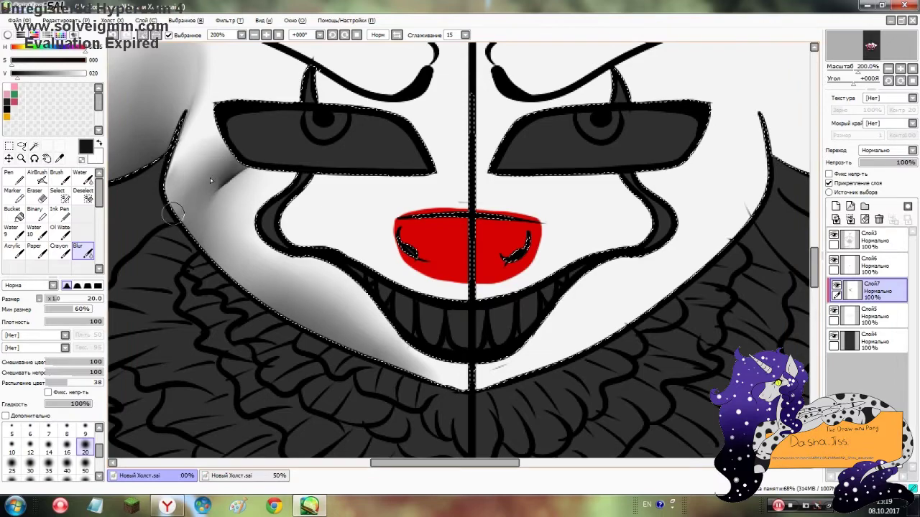
{"action": "mouse_move", "coordinate": [212, 180]}
{"action": "left_mouse_down"}
{"action": "mouse_move", "coordinate": [201, 172]}
{"action": "mouse_move", "coordinate": [175, 188]}
{"action": "mouse_move", "coordinate": [205, 212]}
{"action": "mouse_move", "coordinate": [220, 207]}
{"action": "mouse_move", "coordinate": [185, 163]}
{"action": "mouse_move", "coordinate": [288, 374]}
{"action": "mouse_move", "coordinate": [302, 304]}
{"action": "left_mouse_up"}
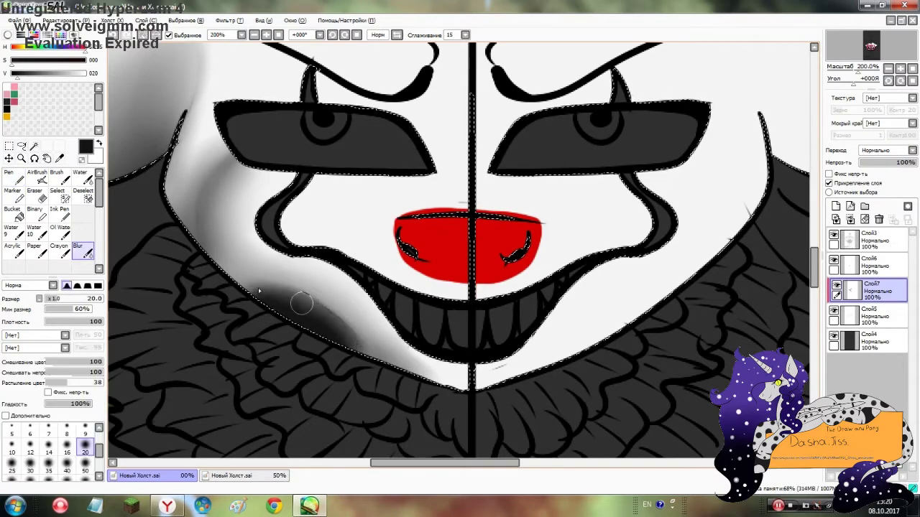
{"action": "key", "text": "n"}
{"action": "left_click_drag", "start_coordinate": [288, 228], "coordinate": [399, 260]}
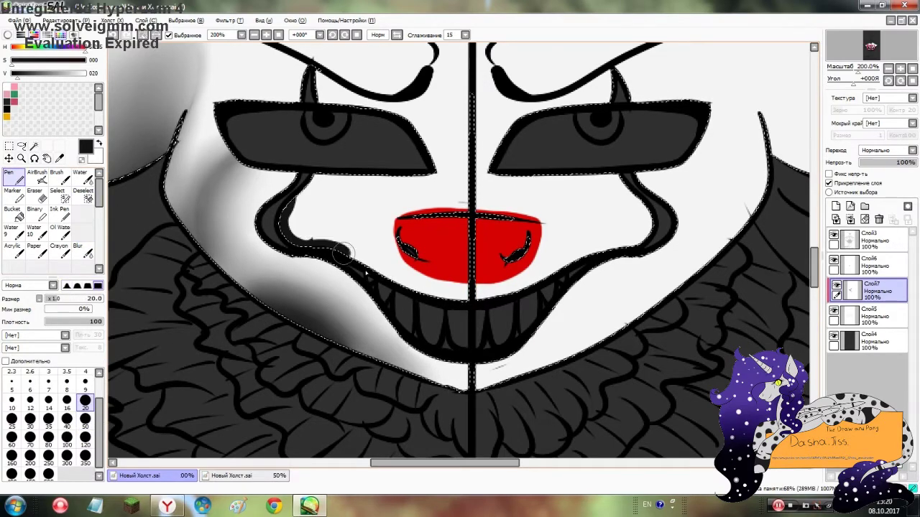
{"action": "key", "text": "ctrl+z"}
{"action": "left_click", "coordinate": [83, 248]}
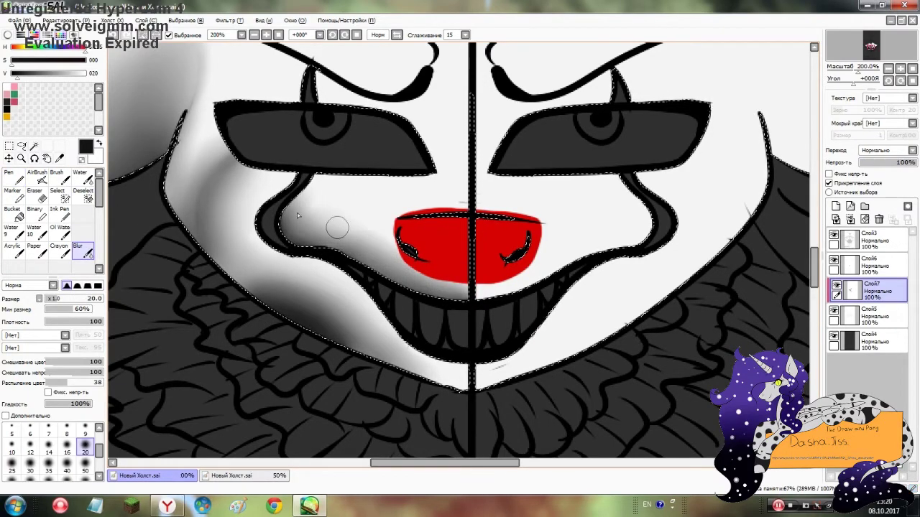
Paint near-black shadows below the left brow and under the left eye, and blend their edges with the Blur brush.
{"action": "scroll", "coordinate": [298, 216], "scroll_direction": "up", "scroll_amount": 5}
{"action": "key", "text": "n"}
{"action": "mouse_move", "coordinate": [248, 182]}
{"action": "left_mouse_down"}
{"action": "mouse_move", "coordinate": [263, 250]}
{"action": "mouse_move", "coordinate": [252, 184]}
{"action": "mouse_move", "coordinate": [305, 217]}
{"action": "mouse_move", "coordinate": [243, 243]}
{"action": "left_mouse_up"}
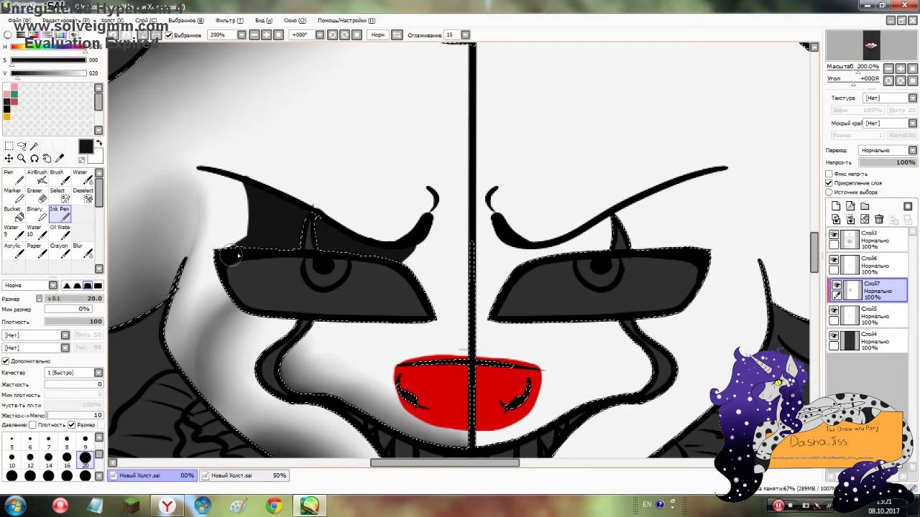
{"action": "left_click", "coordinate": [83, 247]}
{"action": "mouse_move", "coordinate": [237, 191]}
{"action": "left_mouse_down"}
{"action": "mouse_move", "coordinate": [263, 206]}
{"action": "mouse_move", "coordinate": [255, 226]}
{"action": "left_mouse_up"}
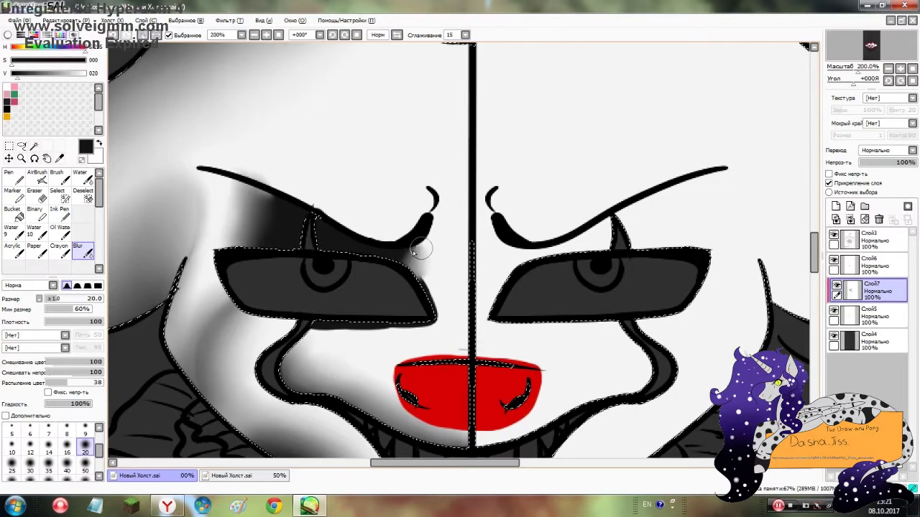
{"action": "mouse_move", "coordinate": [334, 337]}
{"action": "left_mouse_down"}
{"action": "mouse_move", "coordinate": [375, 337]}
{"action": "mouse_move", "coordinate": [417, 268]}
{"action": "left_mouse_up"}
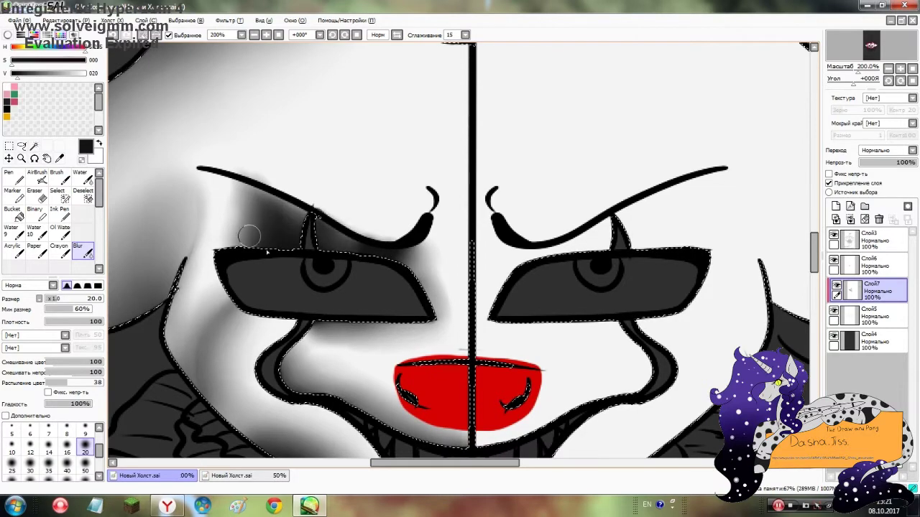
Paint a near-black shadow along the right jaw with the Pen at size 20 and blur it into the white.
{"action": "scroll", "coordinate": [268, 214], "scroll_direction": "down", "scroll_amount": 1}
{"action": "key", "text": "n"}
{"action": "key", "text": "b"}
{"action": "key", "text": "n"}
{"action": "left_click_drag", "start_coordinate": [460, 439], "coordinate": [580, 388]}
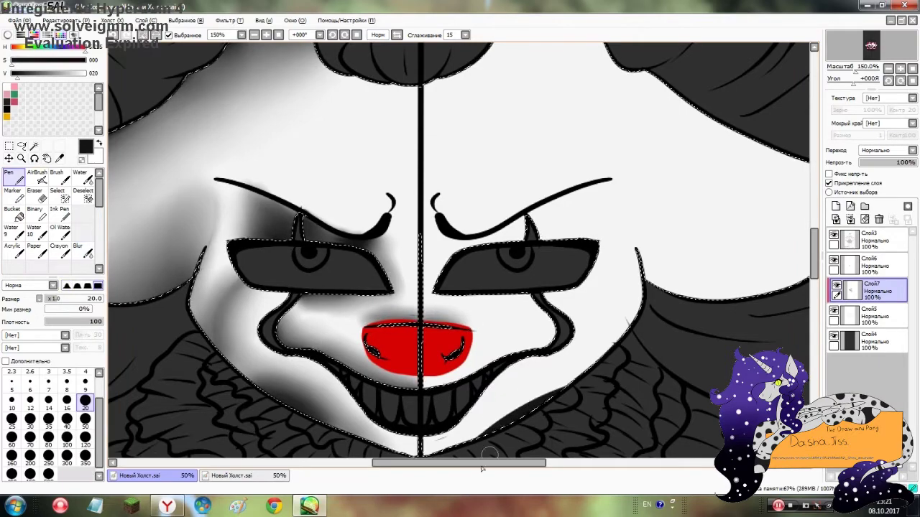
{"action": "key", "text": "b"}
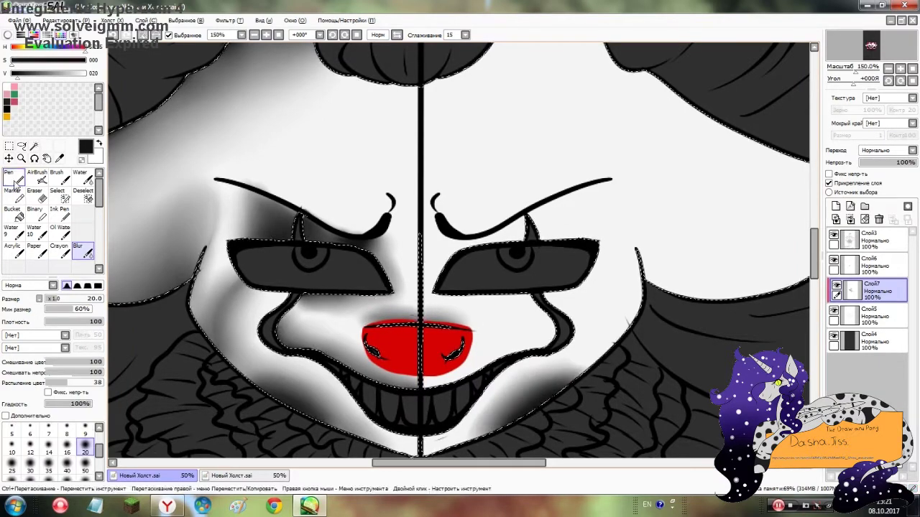
Draw a near-black curved stripe from the right eye down the cheek at Pen size 14 and blur it.
{"action": "key", "text": "n"}
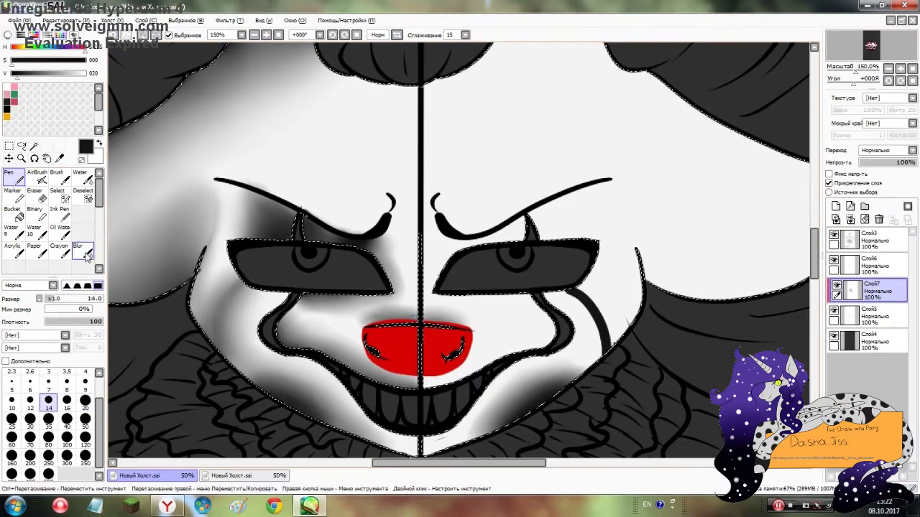
{"action": "key", "text": "b"}
{"action": "left_click_drag", "start_coordinate": [570, 286], "coordinate": [574, 352]}
Paint near-black below the right brow, under the right eye and along the right smile line, and blend it with the Blur brush.
{"action": "key", "text": "n"}
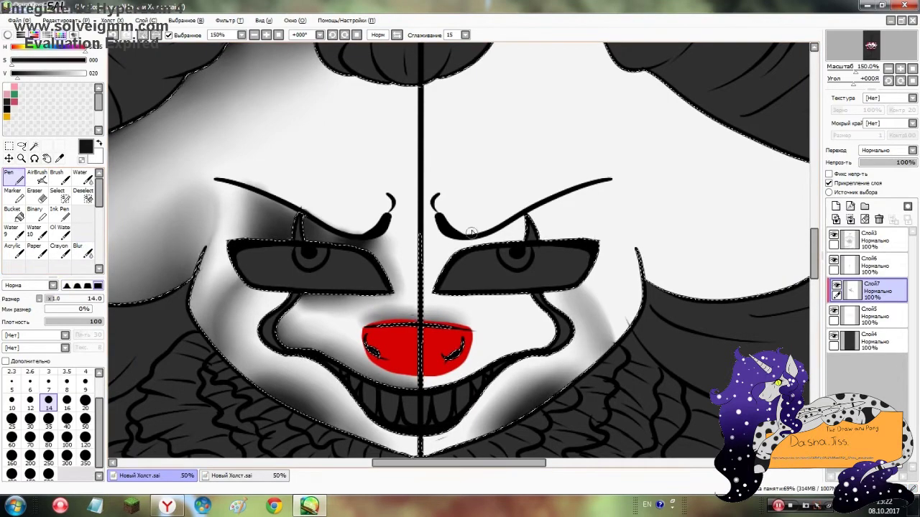
{"action": "left_click_drag", "start_coordinate": [575, 199], "coordinate": [571, 231]}
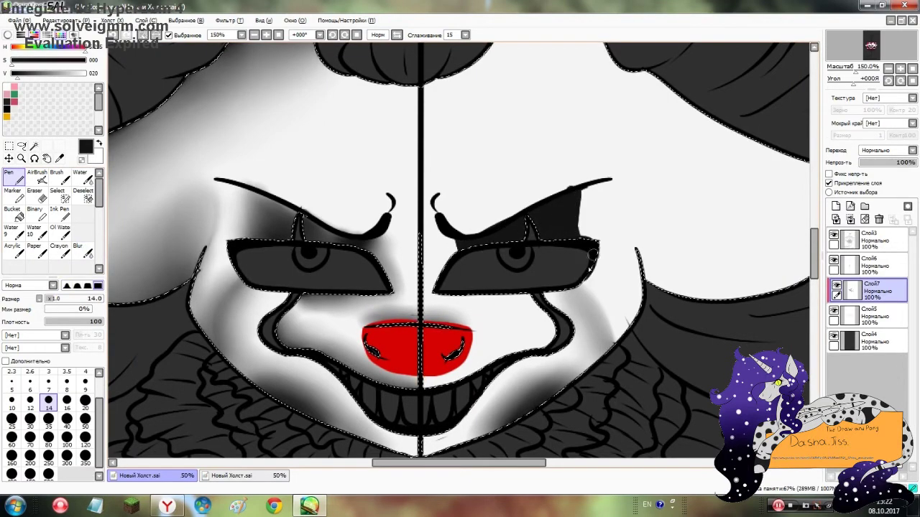
{"action": "key", "text": "b"}
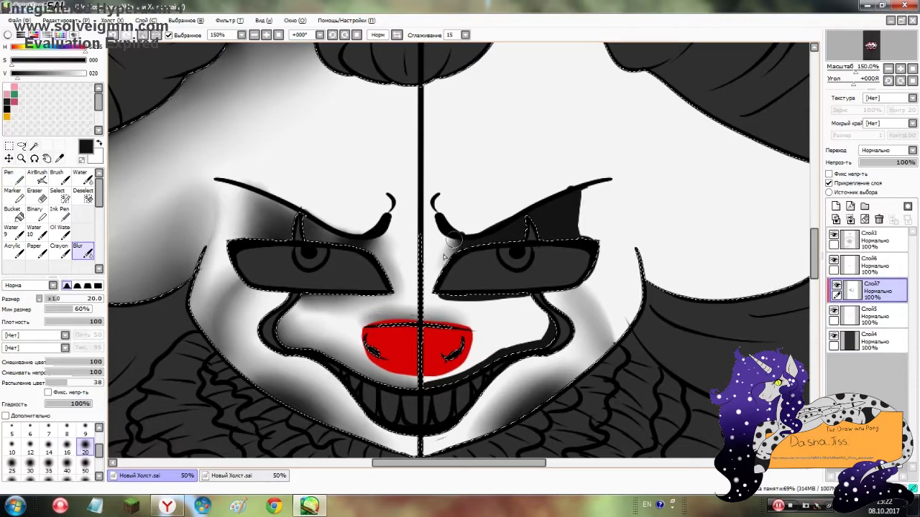
{"action": "left_click_drag", "start_coordinate": [553, 225], "coordinate": [549, 334]}
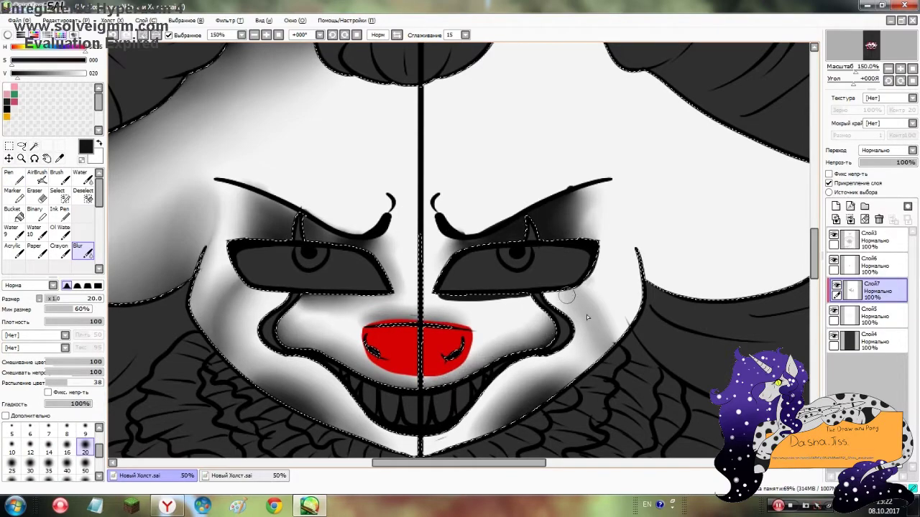
Shade the right hairline and ear edges near-black at size 50, blur them, and add soft shadows at the curls between the brows.
{"action": "scroll", "coordinate": [447, 310], "scroll_direction": "down", "scroll_amount": 1}
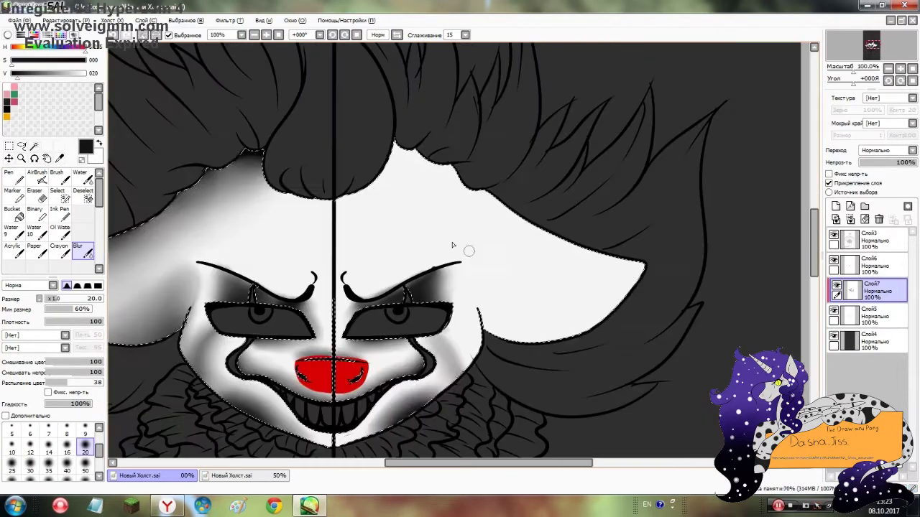
{"action": "key", "text": "n"}
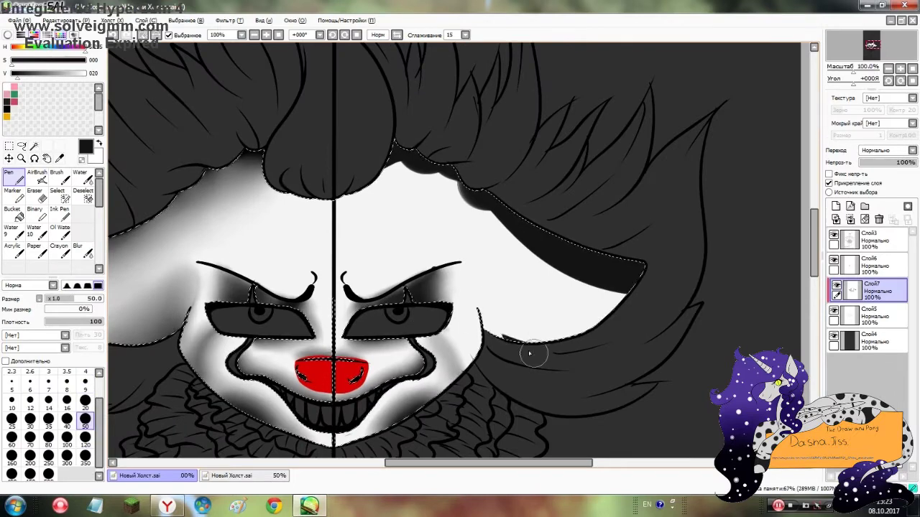
{"action": "key", "text": "i"}
{"action": "key", "text": "b"}
{"action": "mouse_move", "coordinate": [395, 172]}
{"action": "left_mouse_down"}
{"action": "mouse_move", "coordinate": [477, 199]}
{"action": "mouse_move", "coordinate": [575, 255]}
{"action": "mouse_move", "coordinate": [525, 280]}
{"action": "left_mouse_up"}
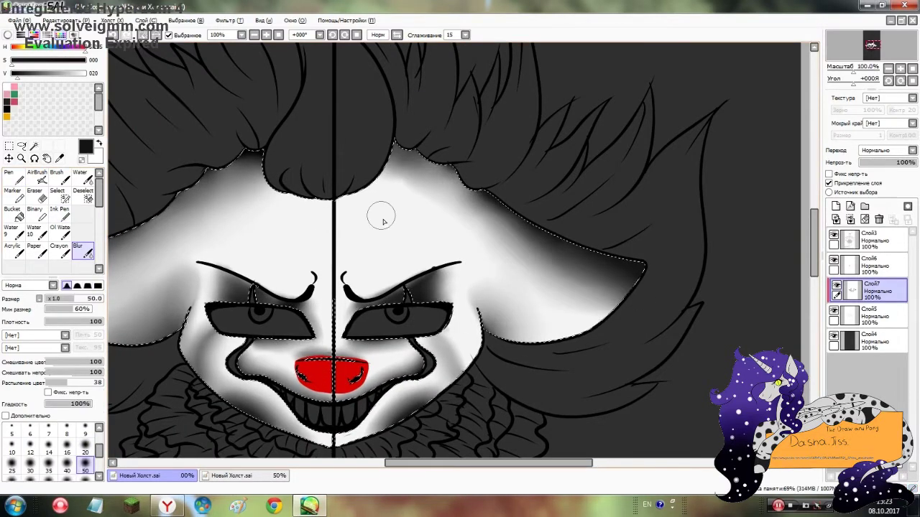
{"action": "key", "text": "i"}
{"action": "key", "text": "b"}
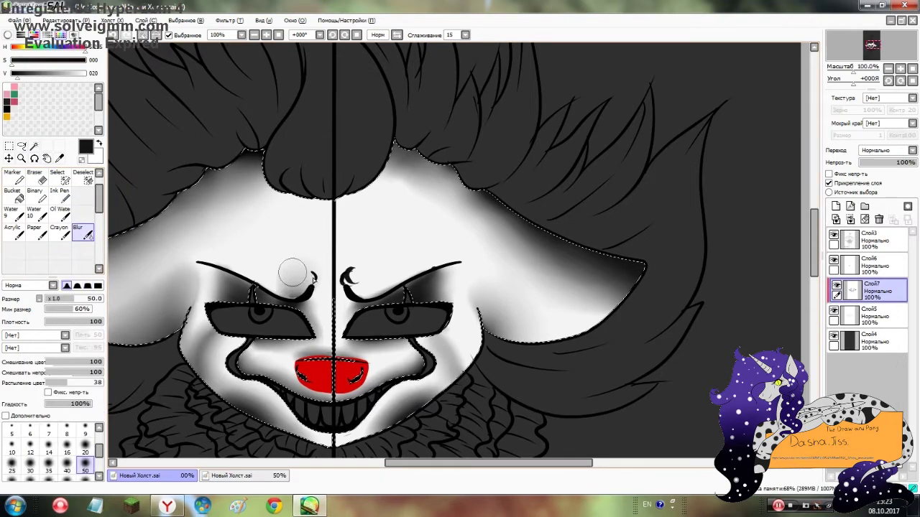
Lower the opacity of the clipped face shading layer to 45%, comparing it with the other open canvas.
{"action": "key", "text": "ctrl+minus"}
{"action": "left_click", "coordinate": [889, 163]}
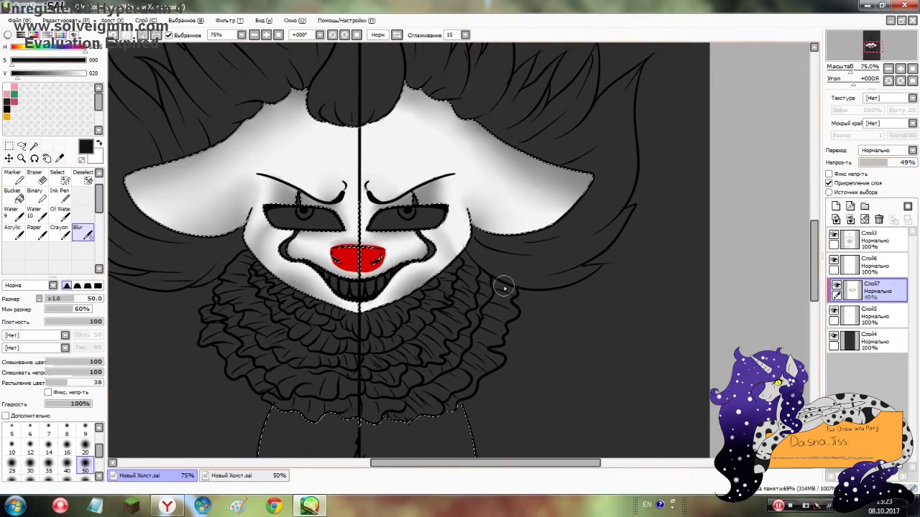
{"action": "key", "text": "ctrl+Tab"}
{"action": "key", "text": "ctrl+minus"}
{"action": "key", "text": "ctrl+Tab"}
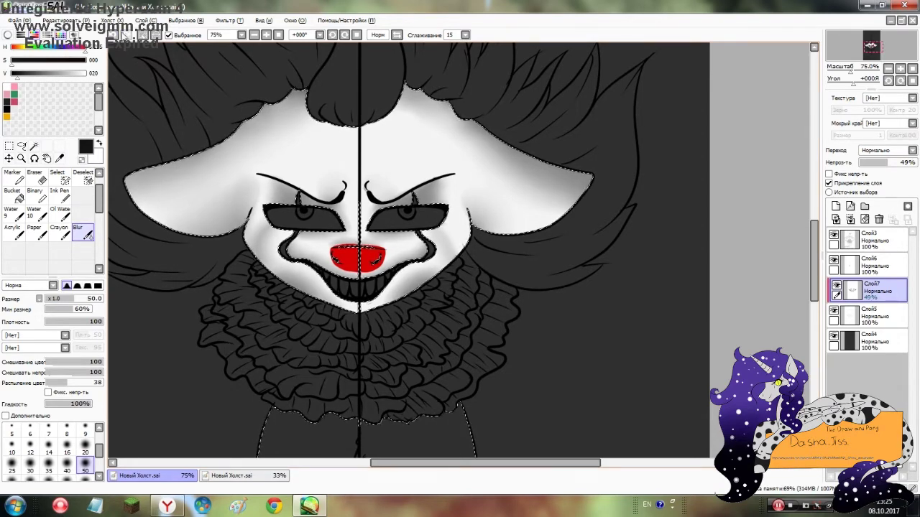
{"action": "left_click_drag", "start_coordinate": [891, 162], "coordinate": [886, 163]}
Shade the nose's upper part in blurred dark red on a new clipped layer, and merge the shading layers into their colour layers.
{"action": "left_click", "coordinate": [836, 207]}
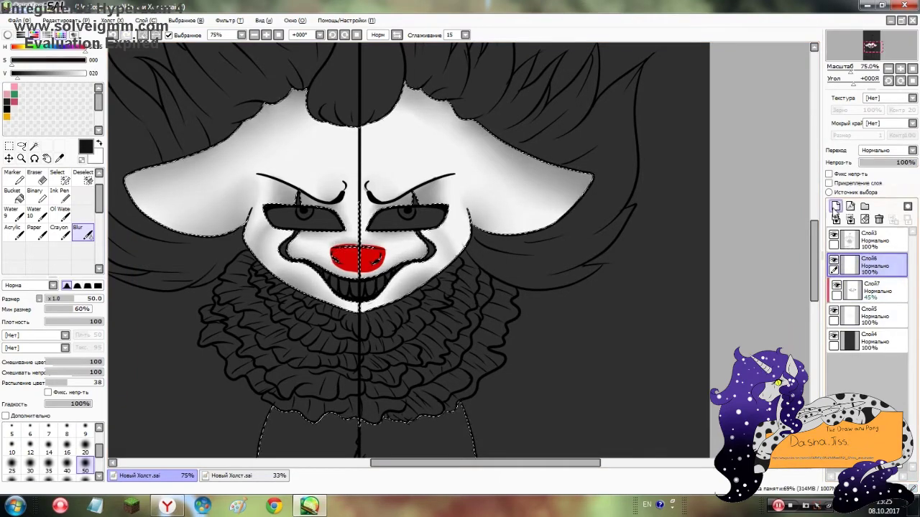
{"action": "left_click", "coordinate": [336, 250], "text": "alt"}
{"action": "scroll", "coordinate": [316, 241], "scroll_direction": "up", "scroll_amount": 2}
{"action": "key", "text": "n"}
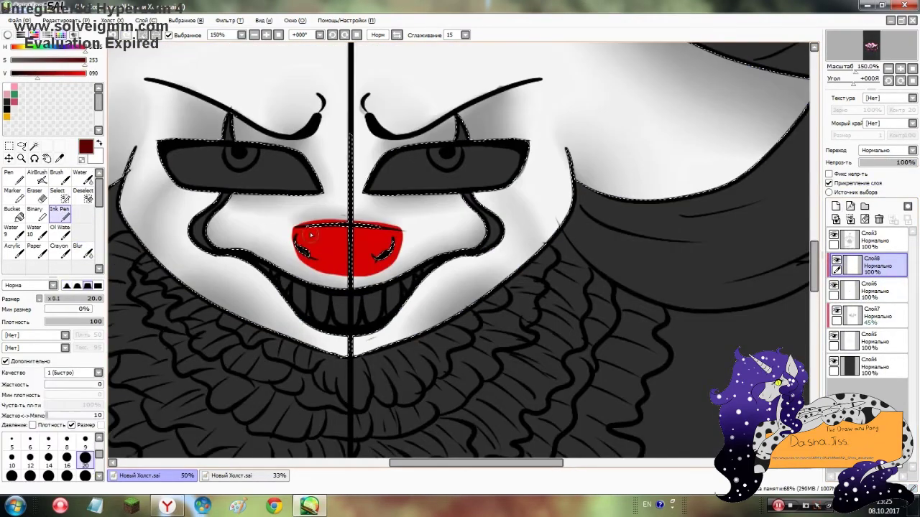
{"action": "scroll", "coordinate": [400, 243], "scroll_direction": "down", "scroll_amount": 2}
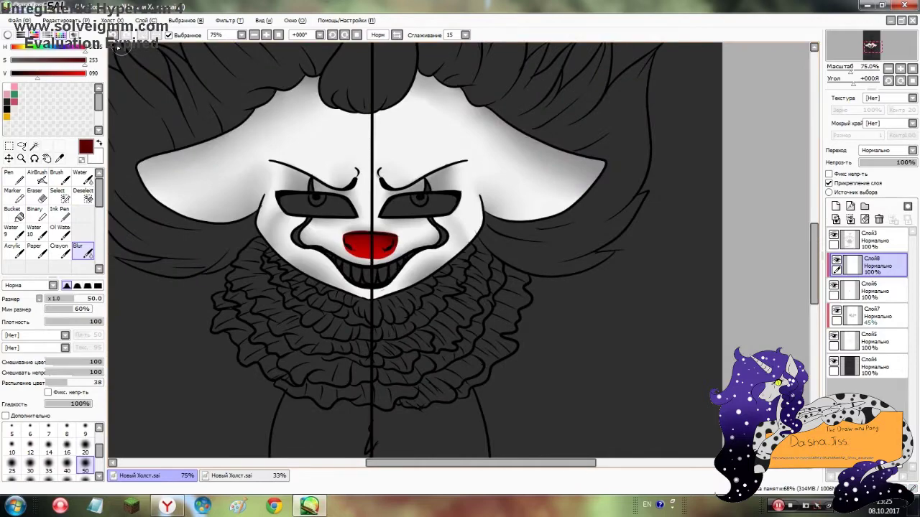
{"action": "key", "text": "ctrl+z"}
{"action": "key", "text": "ctrl+e"}
Add a new layer above the line art and choose the Pen at size 9 in dark red.
{"action": "scroll", "coordinate": [388, 288], "scroll_direction": "up", "scroll_amount": 4}
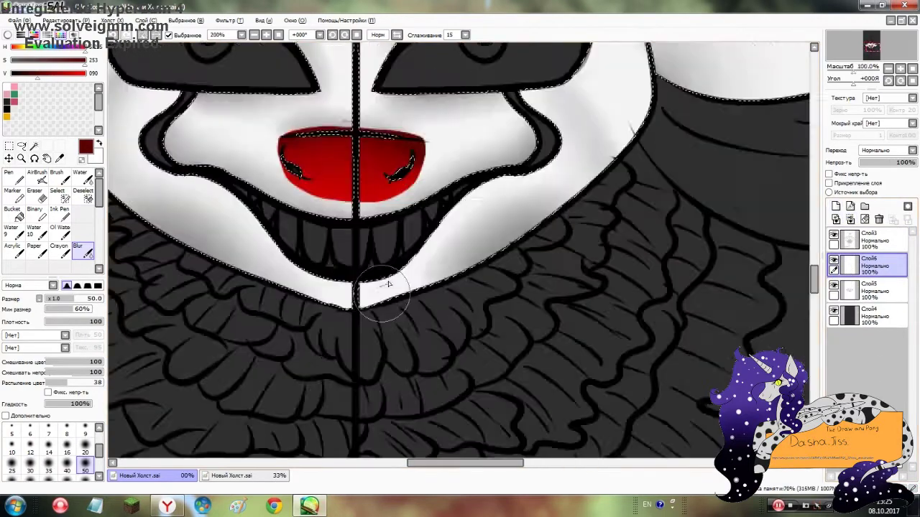
{"action": "left_click", "coordinate": [19, 182]}
{"action": "left_click", "coordinate": [836, 206]}
{"action": "scroll", "coordinate": [460, 251], "scroll_direction": "down", "scroll_amount": 3}
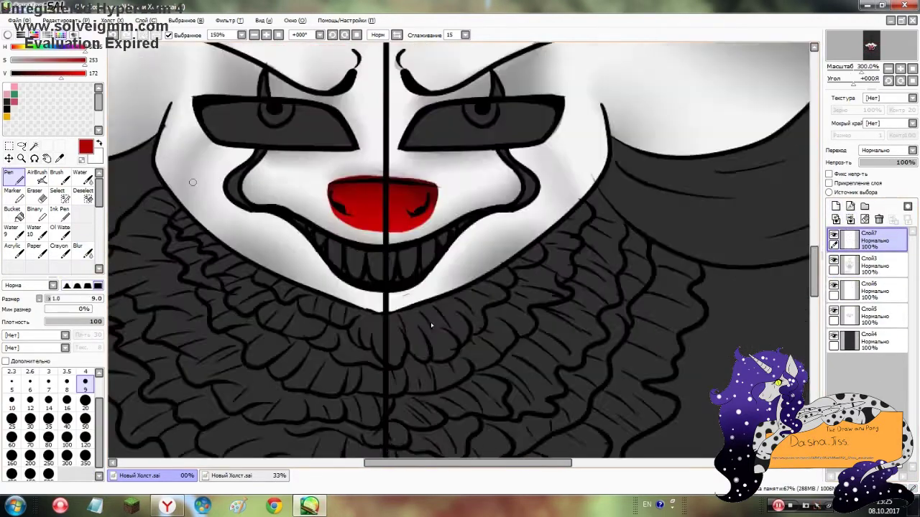
Select the chest area below the ruff with the Magic Wand on the line art layer Слой3.
{"action": "left_click", "coordinate": [848, 266]}
{"action": "left_click", "coordinate": [57, 193]}
{"action": "scroll", "coordinate": [366, 345], "scroll_direction": "down", "scroll_amount": 2}
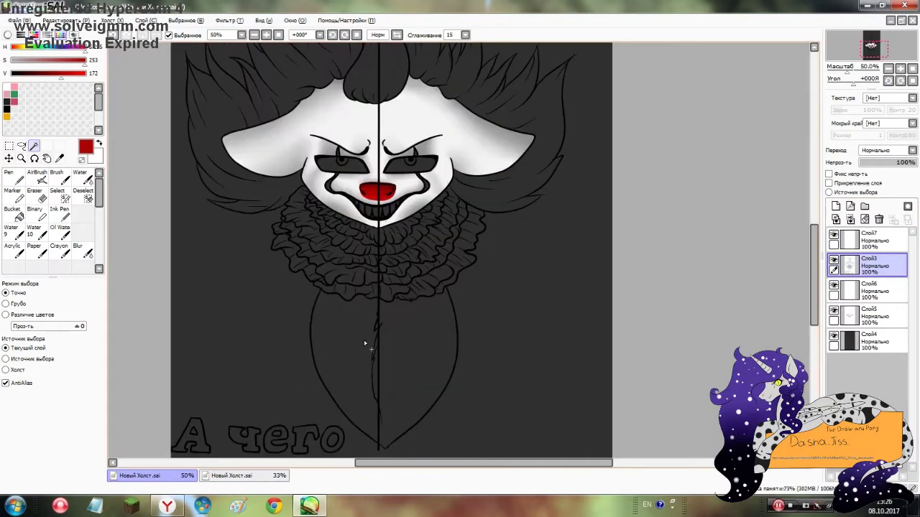
{"action": "left_click_drag", "start_coordinate": [366, 344], "coordinate": [375, 402]}
Paint the selected chest solid white on Слой6 with the Pen at size 350.
{"action": "left_click", "coordinate": [869, 291]}
{"action": "left_click", "coordinate": [12, 176]}
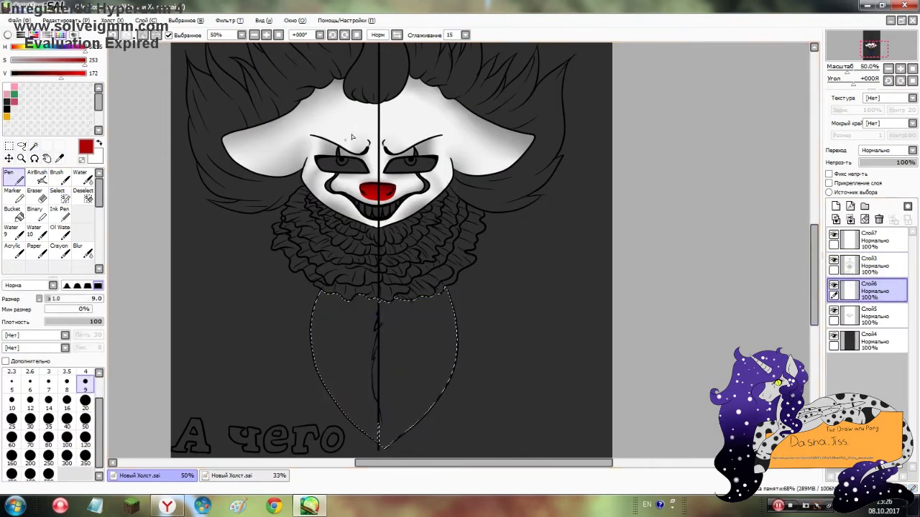
{"action": "left_click", "coordinate": [85, 460]}
{"action": "left_click_drag", "start_coordinate": [284, 385], "coordinate": [374, 431]}
Shade the chest's right edge and the area under the ruff in mid-grey and near-black, blending with the Blur brush.
{"action": "left_click_drag", "start_coordinate": [84, 73], "coordinate": [49, 72]}
{"action": "left_click", "coordinate": [84, 442]}
{"action": "left_click_drag", "start_coordinate": [430, 302], "coordinate": [401, 457]}
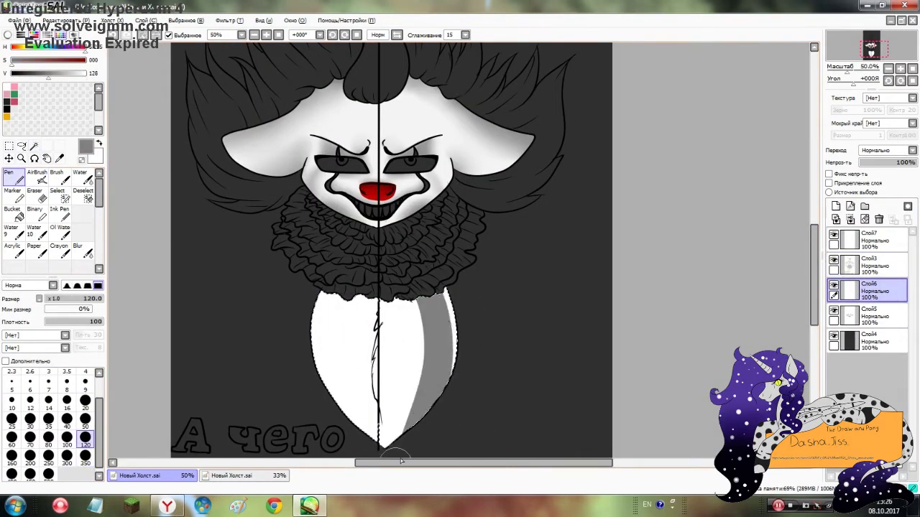
{"action": "left_click", "coordinate": [80, 250]}
{"action": "scroll", "coordinate": [102, 449], "scroll_direction": "down", "scroll_amount": 2}
{"action": "left_click", "coordinate": [85, 463]}
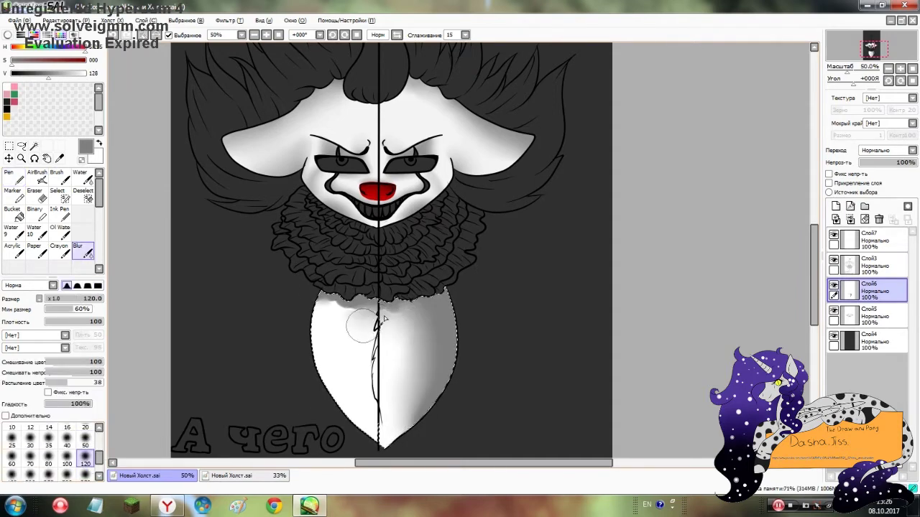
{"action": "left_click_drag", "start_coordinate": [29, 73], "coordinate": [20, 74]}
{"action": "left_click_drag", "start_coordinate": [442, 302], "coordinate": [430, 407]}
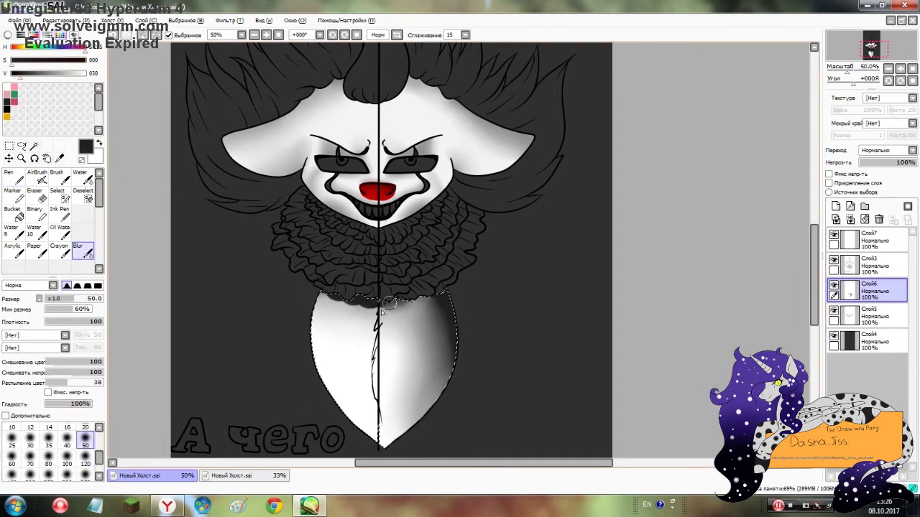
Add a new layer for the chest's base colour and lower the opacity of Слой6 to 48%.
{"action": "left_click", "coordinate": [835, 206]}
{"action": "left_click", "coordinate": [873, 291]}
{"action": "left_click_drag", "start_coordinate": [916, 162], "coordinate": [886, 162]}
Paint the chest solid white on the new layer beneath the shading and set the opacity of Слой6 to 68%.
{"action": "left_click", "coordinate": [873, 316]}
{"action": "left_click", "coordinate": [12, 177]}
{"action": "left_click_drag", "start_coordinate": [19, 74], "coordinate": [106, 73]}
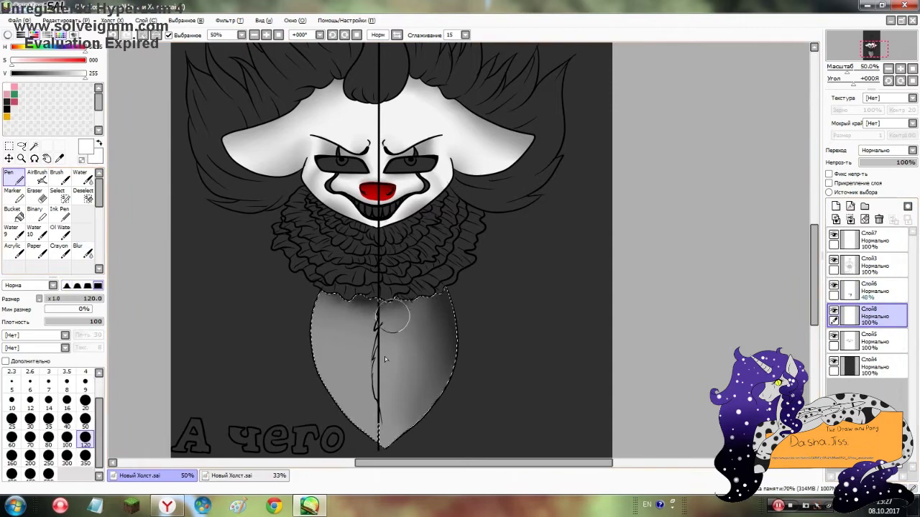
{"action": "left_click", "coordinate": [874, 291]}
{"action": "left_click", "coordinate": [907, 163]}
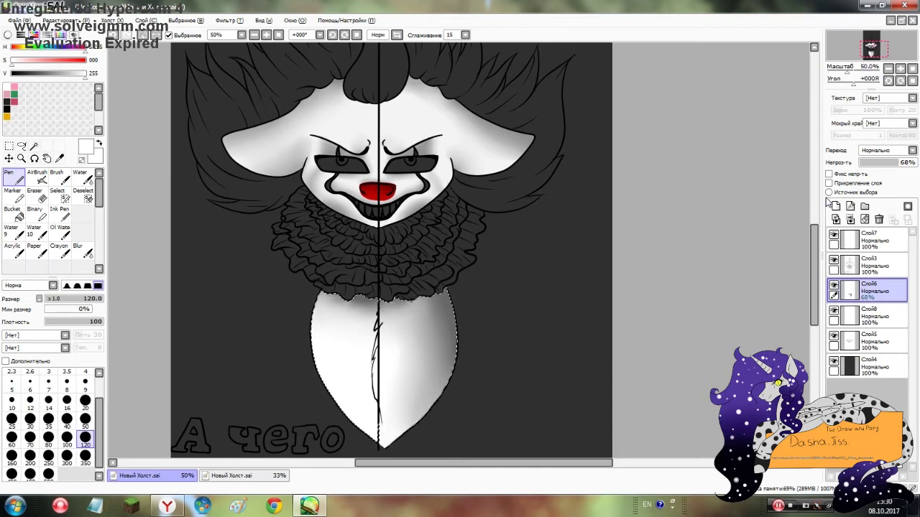
Raise the opacity of Слой6 to 70% and merge the chest layers down into Слой5.
{"action": "left_click_drag", "start_coordinate": [900, 163], "coordinate": [898, 165]}
{"action": "left_click", "coordinate": [34, 146]}
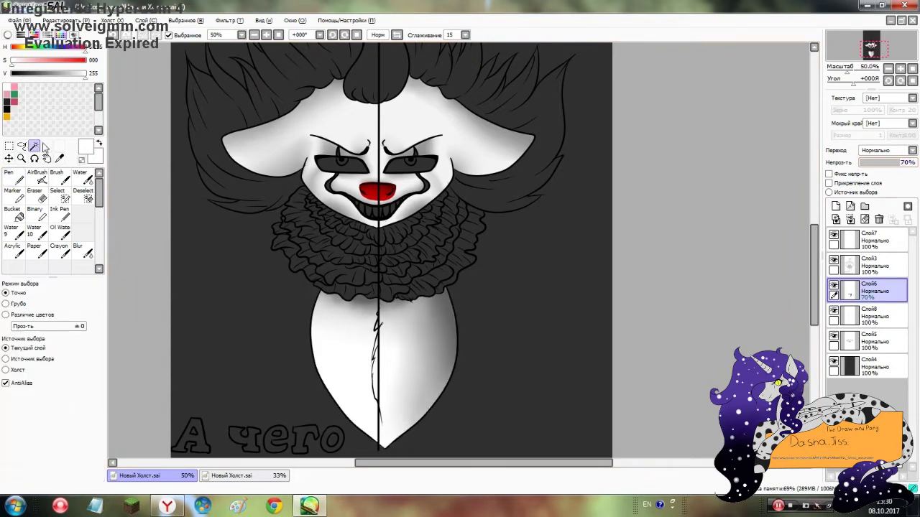
{"action": "left_click", "coordinate": [850, 220]}
{"action": "left_click", "coordinate": [850, 219]}
Select the forelock area on the line-art layer Слой3 with the Magic Wand.
{"action": "left_click", "coordinate": [873, 266]}
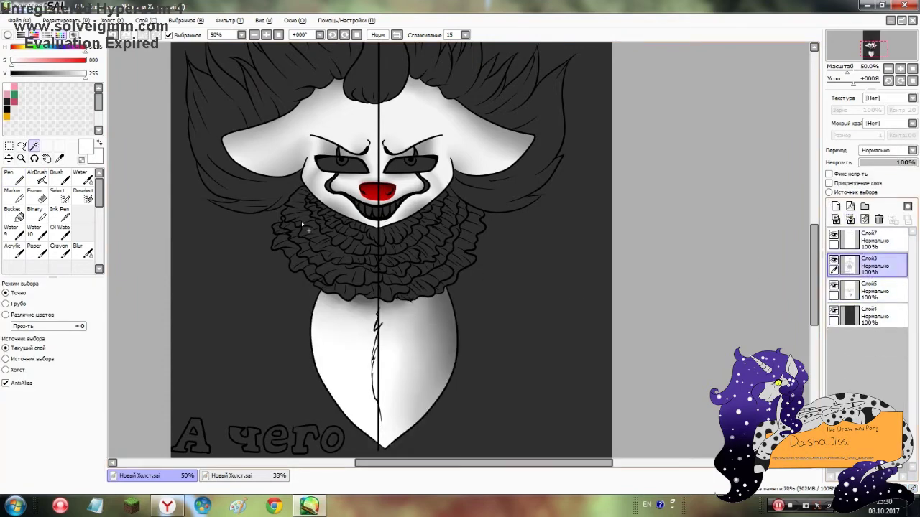
{"action": "scroll", "coordinate": [388, 252], "scroll_direction": "up", "scroll_amount": 3}
{"action": "left_click", "coordinate": [388, 129]}
{"action": "left_click", "coordinate": [251, 223]}
{"action": "left_click", "coordinate": [248, 165]}
{"action": "left_click", "coordinate": [454, 152]}
{"action": "key", "text": "ctrl+z"}
{"action": "key", "text": "ctrl+z"}
{"action": "key", "text": "ctrl+z"}
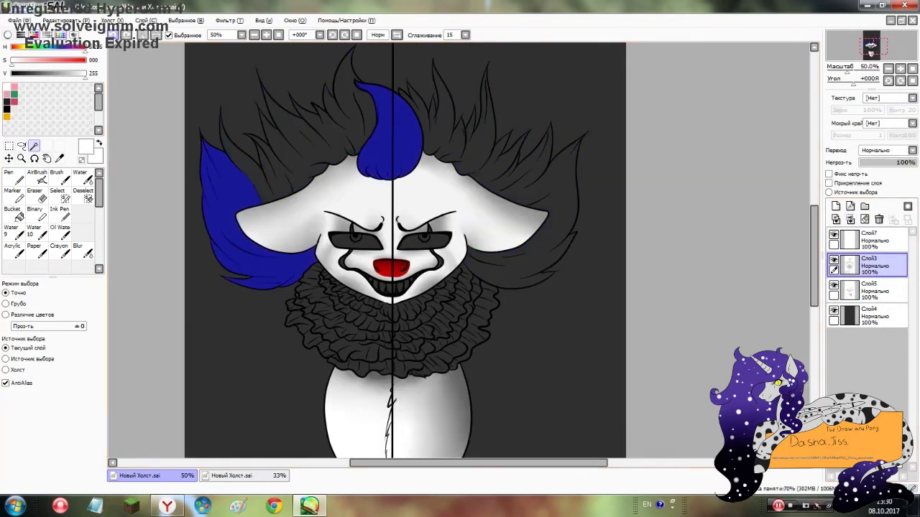
Sample the brown from the second canvas and fill the selected forelock with it on a new layer, using the Pen at size 350.
{"action": "left_click", "coordinate": [57, 190]}
{"action": "key", "text": "n"}
{"action": "left_click", "coordinate": [232, 476]}
{"action": "left_click", "coordinate": [359, 237], "text": "alt"}
{"action": "left_click", "coordinate": [140, 476]}
{"action": "left_click", "coordinate": [836, 206]}
{"action": "left_click", "coordinate": [86, 458]}
{"action": "left_click", "coordinate": [383, 127]}
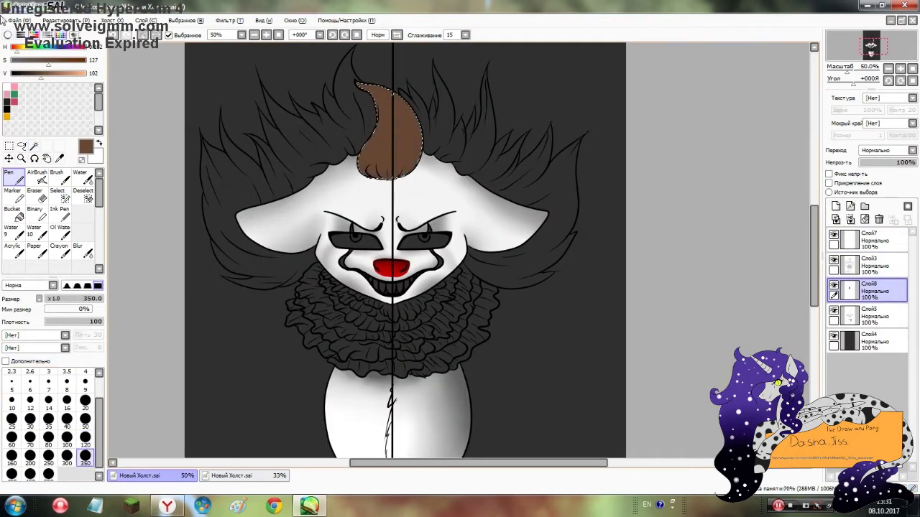
Store the brown as a swatch and paint dark brown strands along the forelock on a new layer with the Pen at size 20.
{"action": "scroll", "coordinate": [396, 65], "scroll_direction": "up", "scroll_amount": 2}
{"action": "left_click", "coordinate": [66, 117]}
{"action": "left_click", "coordinate": [86, 400]}
{"action": "left_click", "coordinate": [836, 206]}
{"action": "left_click_drag", "start_coordinate": [417, 119], "coordinate": [424, 238]}
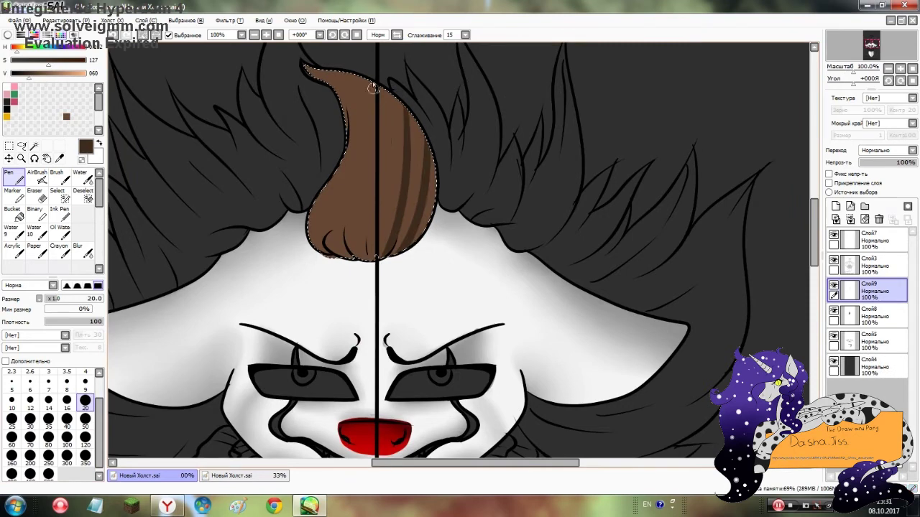
{"action": "left_click_drag", "start_coordinate": [367, 119], "coordinate": [359, 216]}
Restore the undone dark forelock strands and blend them into the brown with the Blur brush at size 20.
{"action": "key", "text": "ctrl+z"}
{"action": "key", "text": "ctrl+z"}
{"action": "key", "text": "ctrl+z"}
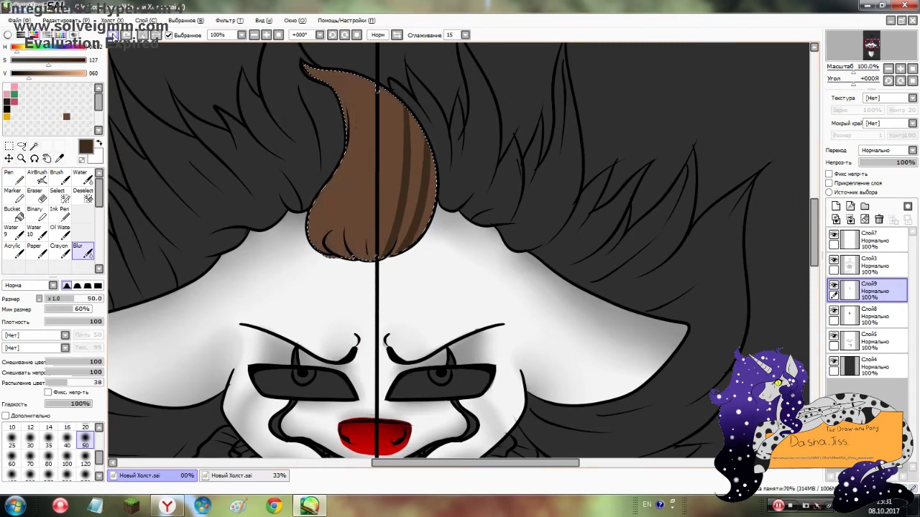
{"action": "key", "text": "ctrl+y"}
{"action": "key", "text": "ctrl+y"}
{"action": "key", "text": "ctrl+y"}
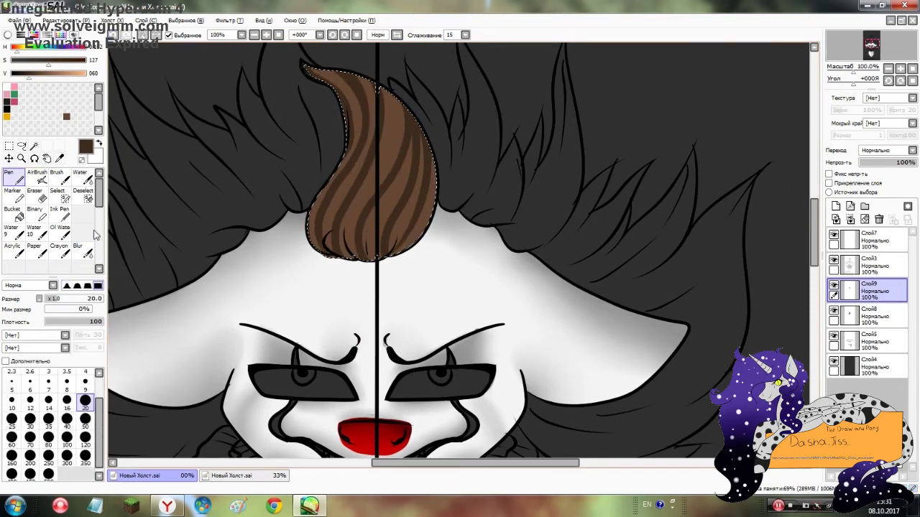
{"action": "left_click", "coordinate": [85, 249]}
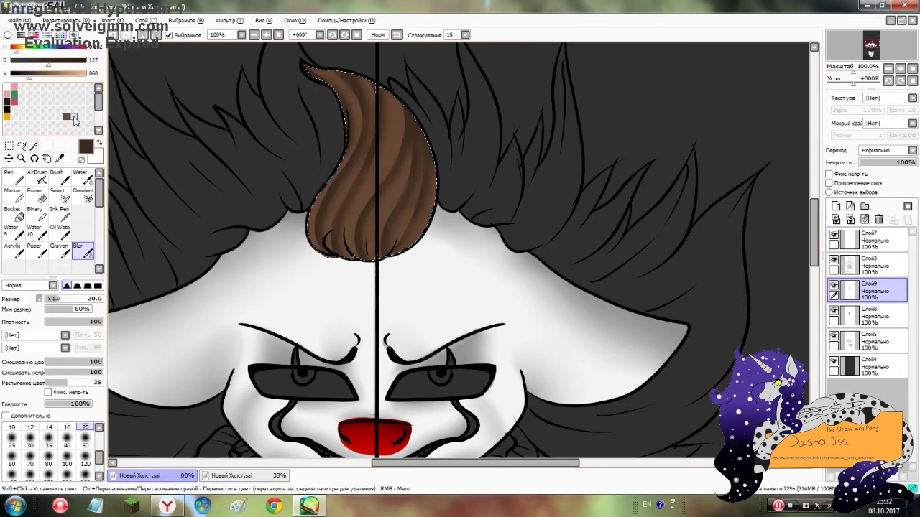
Draw thin light-orange highlights on the forelock on a new layer, set its opacity to 48% and soften them with the Blur brush.
{"action": "key", "text": "n"}
{"action": "key", "text": "ctrl+z"}
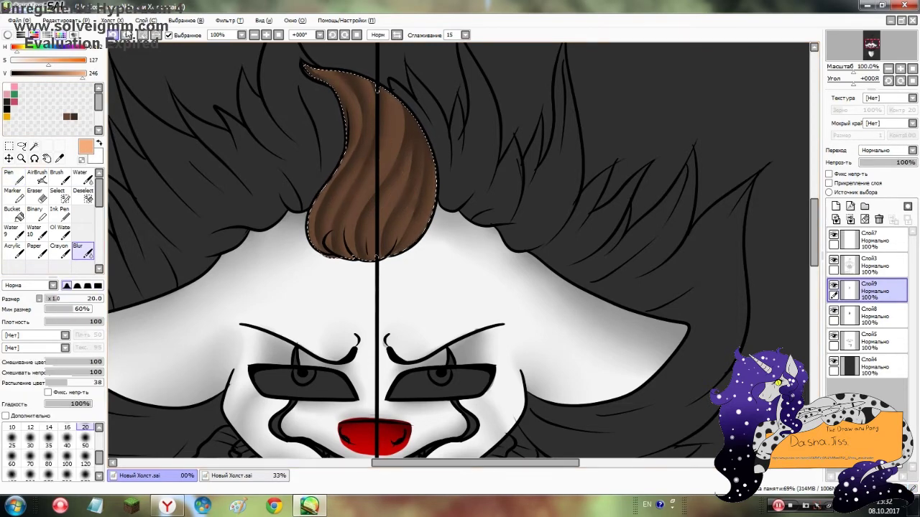
{"action": "left_click", "coordinate": [836, 206]}
{"action": "left_click_drag", "start_coordinate": [385, 124], "coordinate": [382, 151]}
{"action": "left_click", "coordinate": [887, 163]}
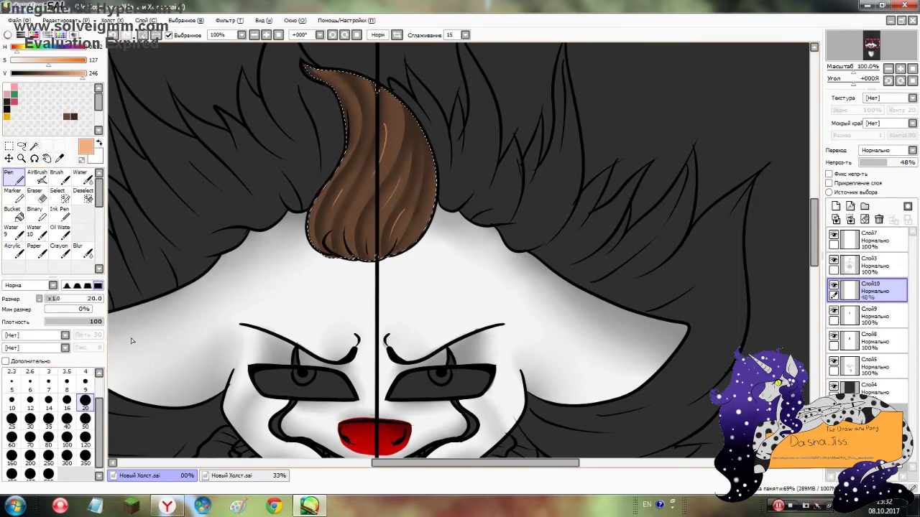
{"action": "left_click", "coordinate": [84, 248]}
Select the mane on both sides of the head on Слой3 with the Magic Wand and the Select brush.
{"action": "scroll", "coordinate": [286, 280], "scroll_direction": "down", "scroll_amount": 1}
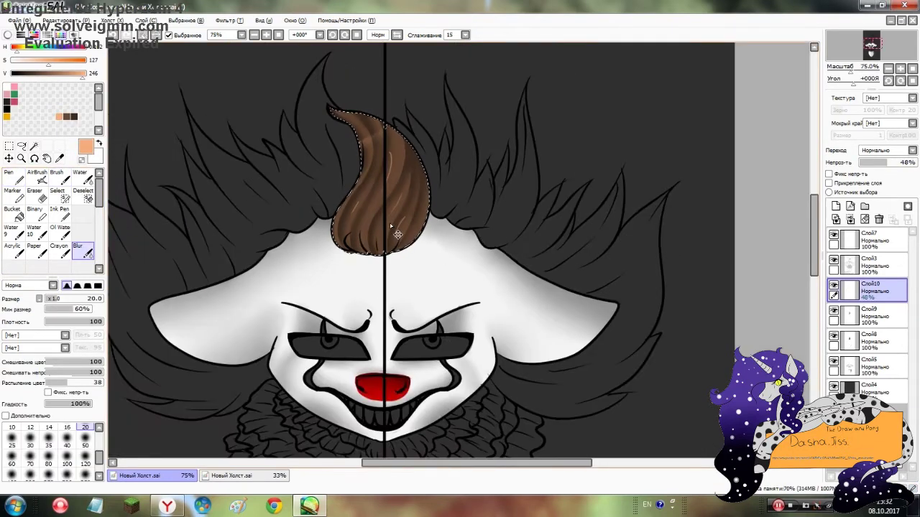
{"action": "key", "text": "w"}
{"action": "left_click", "coordinate": [262, 228], "text": "ctrl"}
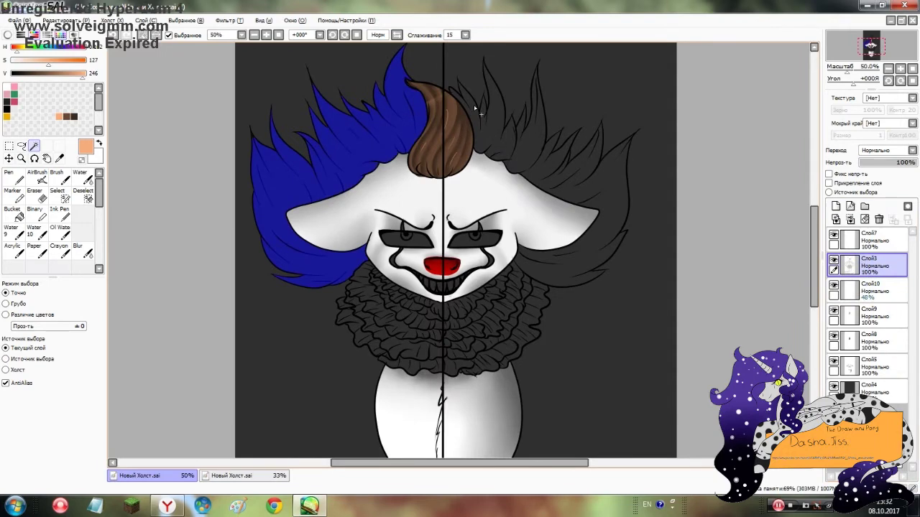
{"action": "left_click", "coordinate": [57, 194]}
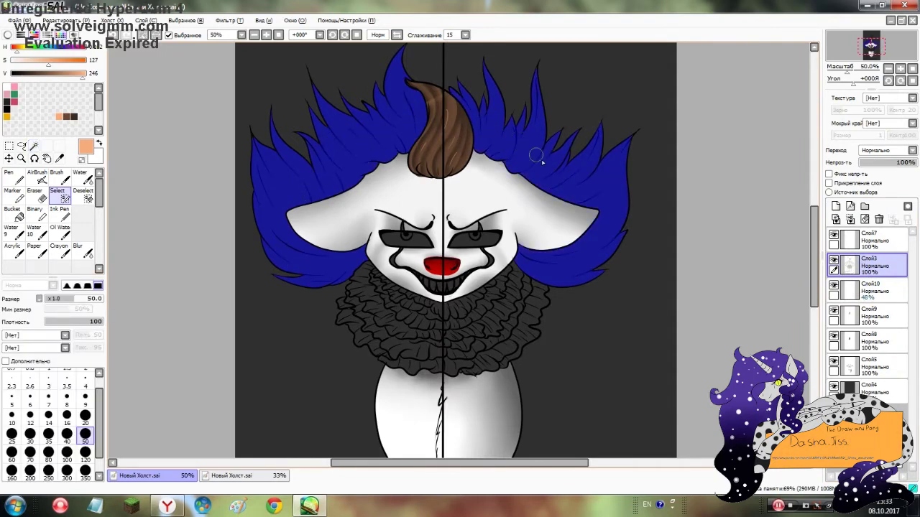
Merge the forelock layers into Слой8 and fill the selected mane with brown on a new layer, using the Pen at size 350.
{"action": "left_click", "coordinate": [9, 176]}
{"action": "left_click", "coordinate": [833, 291]}
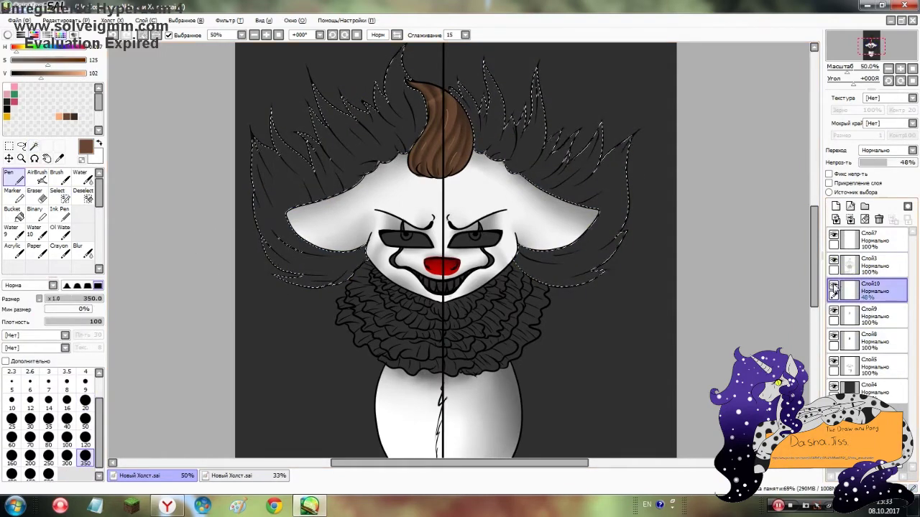
{"action": "mouse_move", "coordinate": [274, 179]}
{"action": "left_mouse_down"}
{"action": "mouse_move", "coordinate": [544, 82]}
{"action": "mouse_move", "coordinate": [232, 168]}
{"action": "left_mouse_up"}
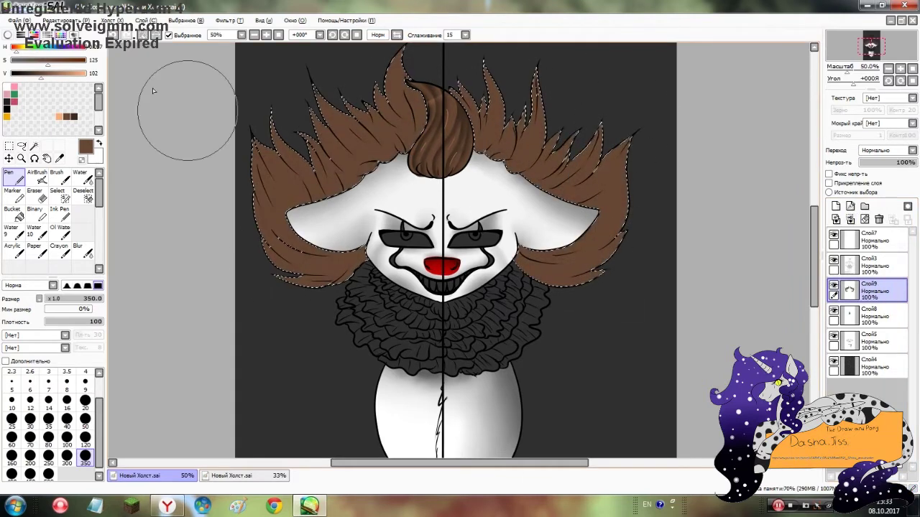
Paint dark brown strands across the whole mane with the Pen at size 20 and blend them with the Blur brush at size 20.
{"action": "left_click", "coordinate": [30, 73]}
{"action": "left_click", "coordinate": [86, 419]}
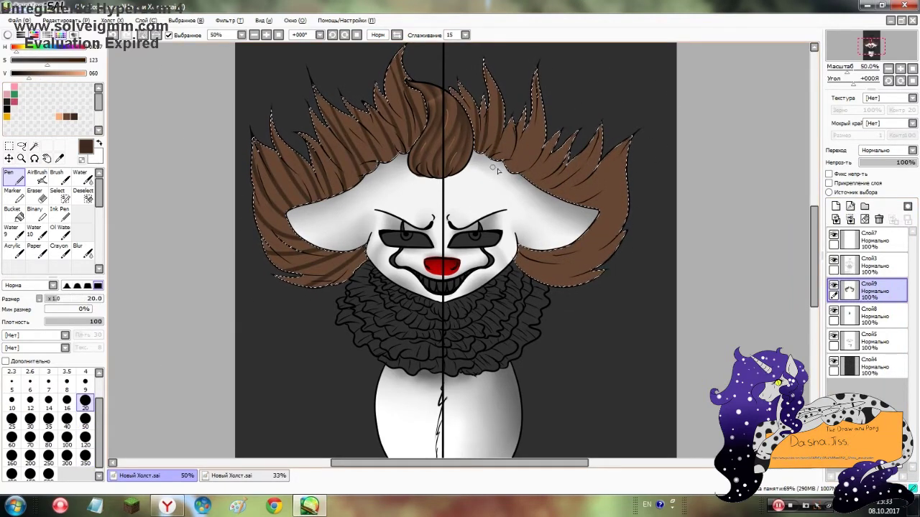
{"action": "left_click", "coordinate": [78, 249]}
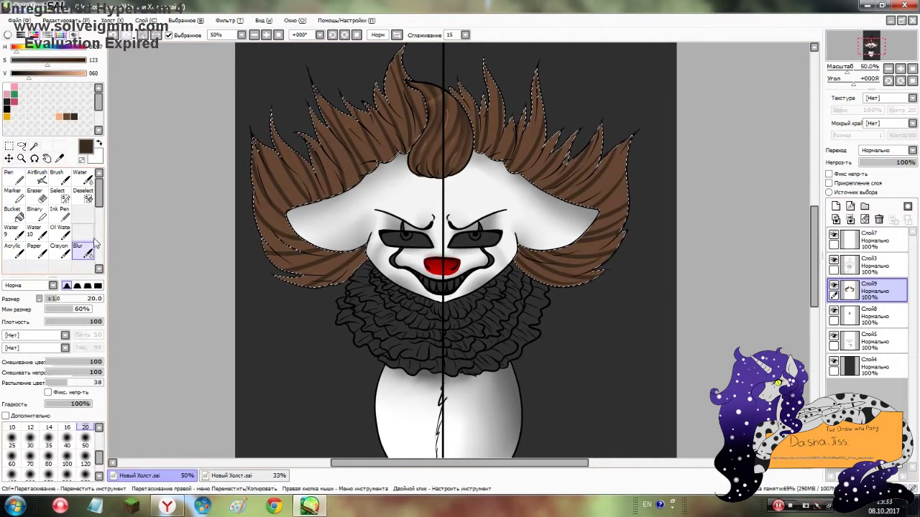
{"action": "scroll", "coordinate": [449, 236], "scroll_direction": "up", "scroll_amount": 2}
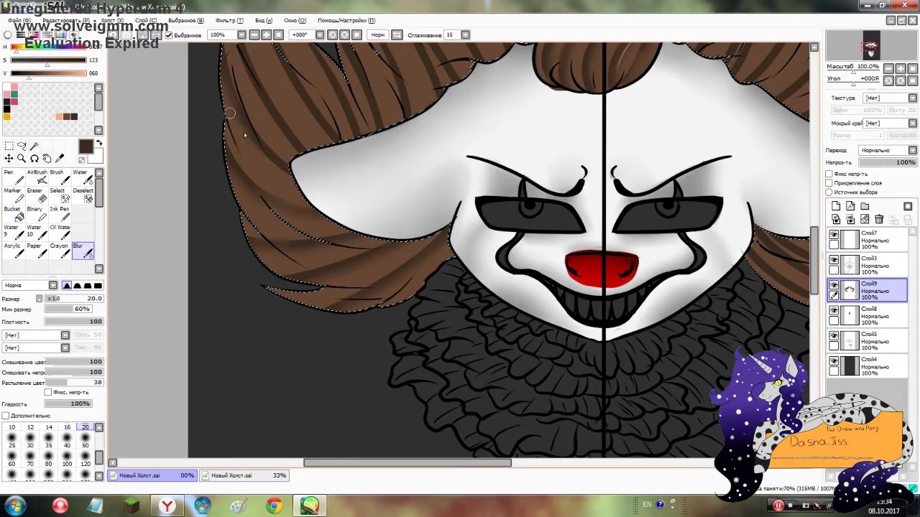
{"action": "scroll", "coordinate": [287, 201], "scroll_direction": "up", "scroll_amount": 3}
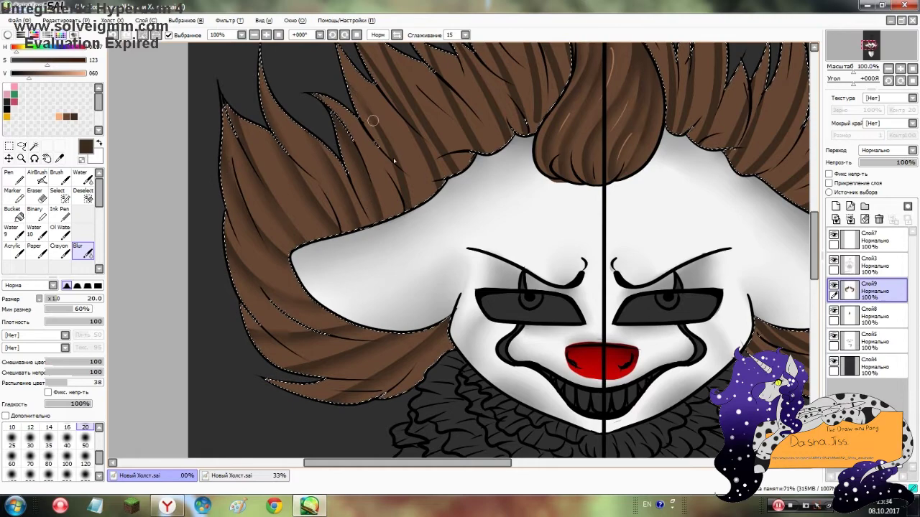
{"action": "scroll", "coordinate": [353, 198], "scroll_direction": "up", "scroll_amount": 3}
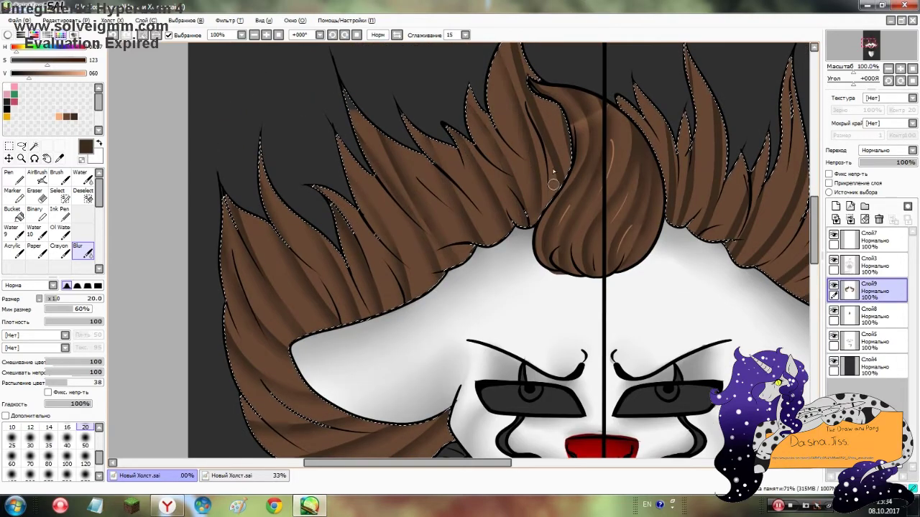
{"action": "scroll", "coordinate": [501, 156], "scroll_direction": "right", "scroll_amount": 3}
{"action": "mouse_move", "coordinate": [473, 154]}
{"action": "left_mouse_down"}
{"action": "mouse_move", "coordinate": [476, 226]}
{"action": "mouse_move", "coordinate": [545, 233]}
{"action": "mouse_move", "coordinate": [532, 272]}
{"action": "mouse_move", "coordinate": [598, 220]}
{"action": "mouse_move", "coordinate": [649, 238]}
{"action": "mouse_move", "coordinate": [611, 294]}
{"action": "mouse_move", "coordinate": [660, 292]}
{"action": "mouse_move", "coordinate": [676, 335]}
{"action": "mouse_move", "coordinate": [719, 335]}
{"action": "mouse_move", "coordinate": [690, 363]}
{"action": "left_mouse_up"}
{"action": "scroll", "coordinate": [689, 363], "scroll_direction": "down", "scroll_amount": 3}
{"action": "key", "text": "ctrl+minus"}
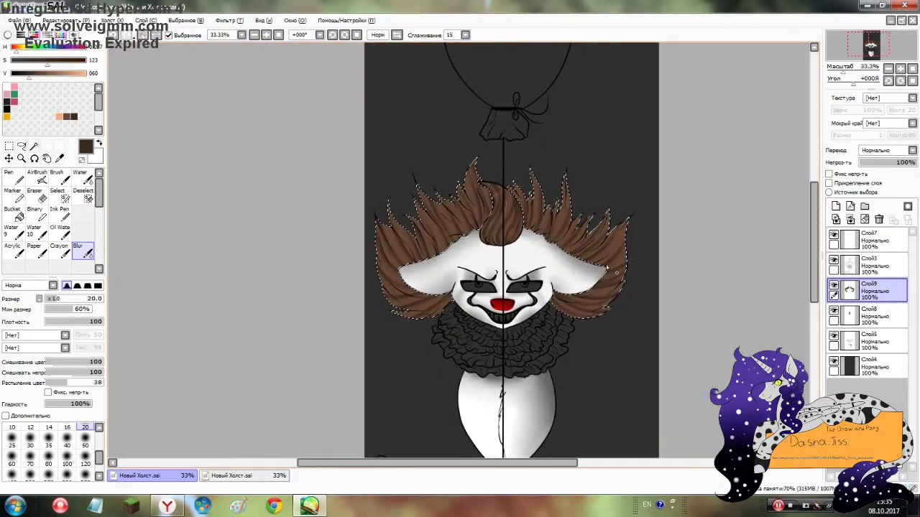
Draw light-orange highlights along the mane on a new layer at 48% opacity and soften them with the Blur brush at size 120.
{"action": "key", "text": "ctrl+plus"}
{"action": "left_click", "coordinate": [836, 206]}
{"action": "left_click", "coordinate": [58, 117]}
{"action": "left_click", "coordinate": [9, 176]}
{"action": "mouse_move", "coordinate": [359, 351]}
{"action": "left_mouse_down"}
{"action": "mouse_move", "coordinate": [313, 315]}
{"action": "mouse_move", "coordinate": [574, 216]}
{"action": "mouse_move", "coordinate": [633, 251]}
{"action": "mouse_move", "coordinate": [374, 172]}
{"action": "mouse_move", "coordinate": [631, 242]}
{"action": "left_mouse_up"}
{"action": "left_click_drag", "start_coordinate": [915, 163], "coordinate": [885, 162]}
{"action": "left_click", "coordinate": [79, 249]}
{"action": "left_click", "coordinate": [84, 464]}
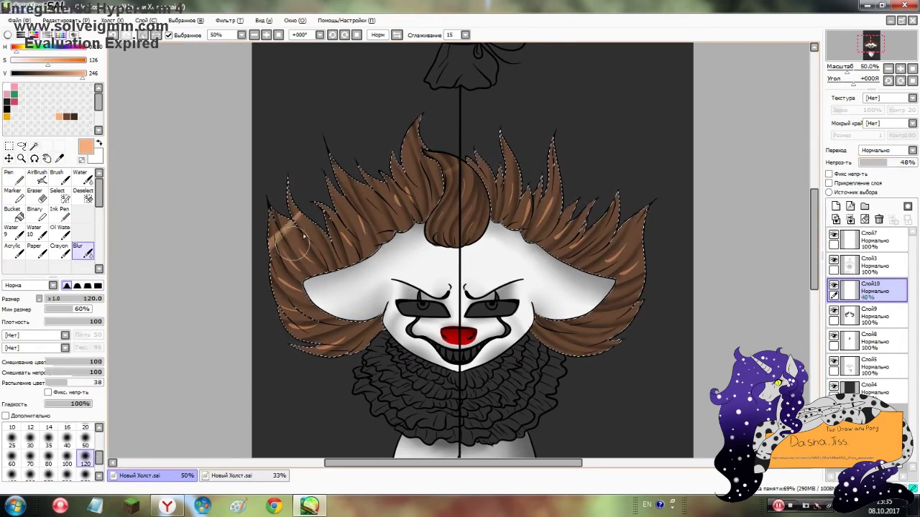
Place Слой10 directly above the forelock layer Слой8, set it to 100% opacity as a clipping layer and deselect the mane.
{"action": "left_click_drag", "start_coordinate": [870, 287], "coordinate": [870, 316]}
{"action": "left_click_drag", "start_coordinate": [885, 162], "coordinate": [916, 162]}
{"action": "left_click", "coordinate": [828, 183]}
{"action": "key", "text": "ctrl+d"}
Shade the base of the forelock in black with the Pen at size 50 and blend it with the Blur brush.
{"action": "left_click", "coordinate": [7, 109]}
{"action": "left_click", "coordinate": [13, 177]}
{"action": "left_click", "coordinate": [865, 219]}
{"action": "key", "text": "ctrl+z"}
{"action": "left_click_drag", "start_coordinate": [429, 243], "coordinate": [462, 231]}
{"action": "left_click", "coordinate": [83, 249]}
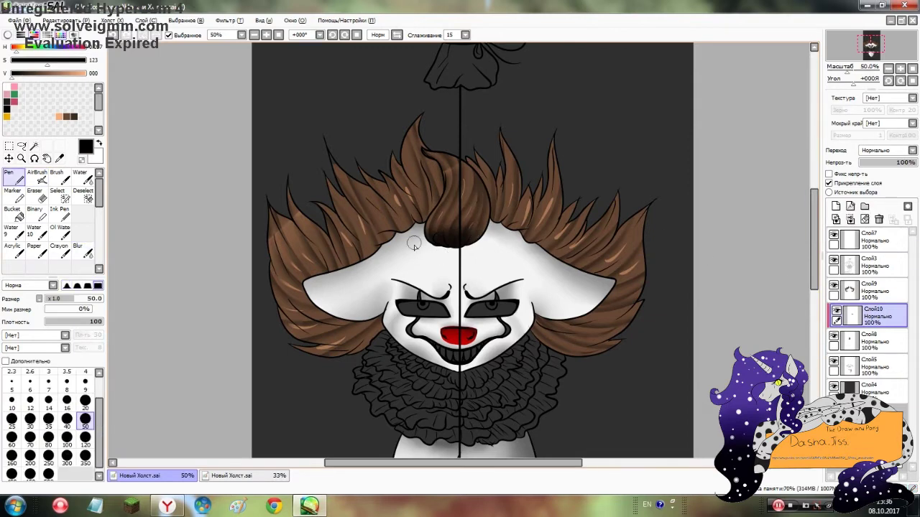
Paint black shading along the mane's inner edge on a layer clipped to Слой9 and blend it with the Blur brush at size 50.
{"action": "left_click_drag", "start_coordinate": [870, 317], "coordinate": [870, 291]}
{"action": "left_click", "coordinate": [828, 184]}
{"action": "left_click", "coordinate": [829, 184]}
{"action": "key", "text": "n"}
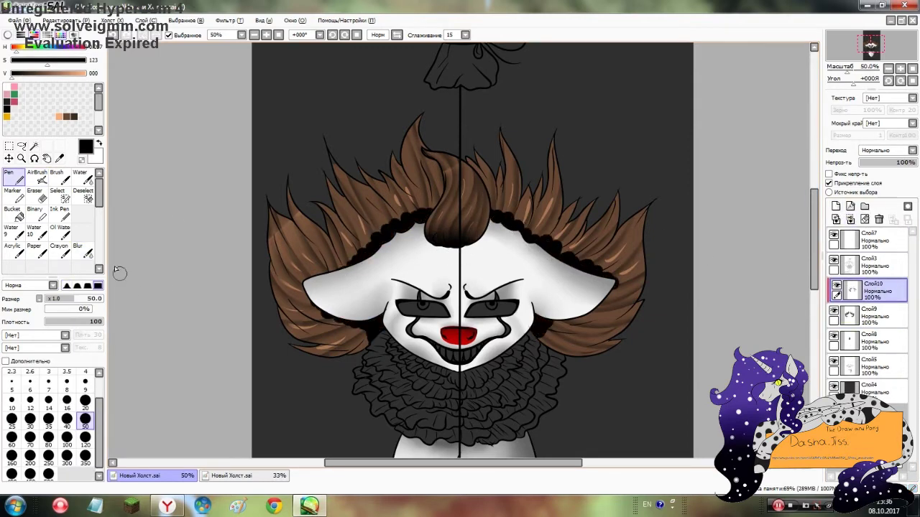
{"action": "key", "text": "n"}
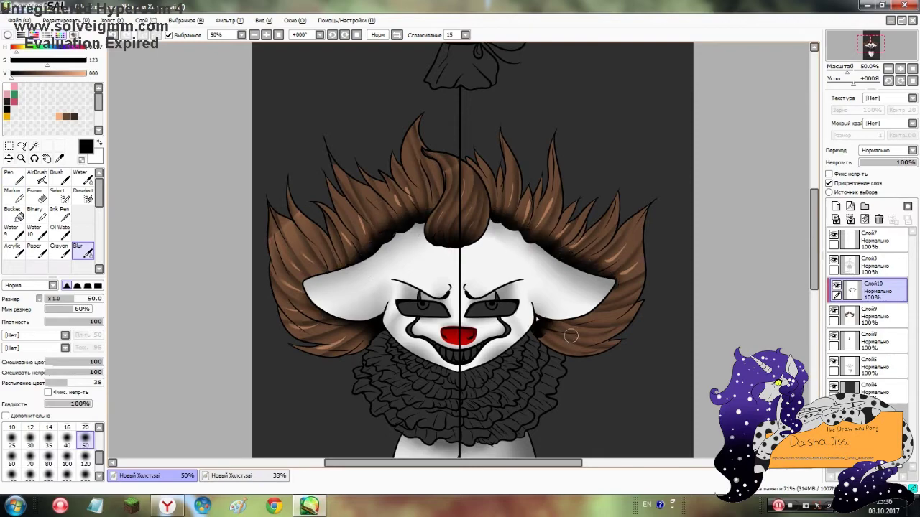
Merge the hair colour and shading layers down into Слой5.
{"action": "left_click", "coordinate": [850, 219]}
{"action": "left_click", "coordinate": [850, 219]}
{"action": "left_click", "coordinate": [851, 219]}
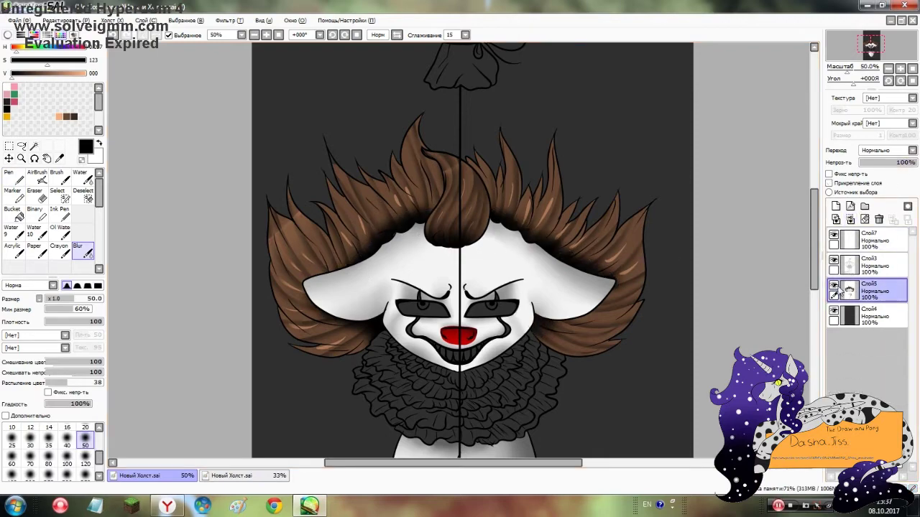
Paint both eyes solid white on a new layer with the Ink Pen at size 20.
{"action": "scroll", "coordinate": [400, 183], "scroll_direction": "down", "scroll_amount": 3}
{"action": "scroll", "coordinate": [399, 183], "scroll_direction": "up", "scroll_amount": 6}
{"action": "left_click", "coordinate": [836, 206]}
{"action": "left_click", "coordinate": [86, 73]}
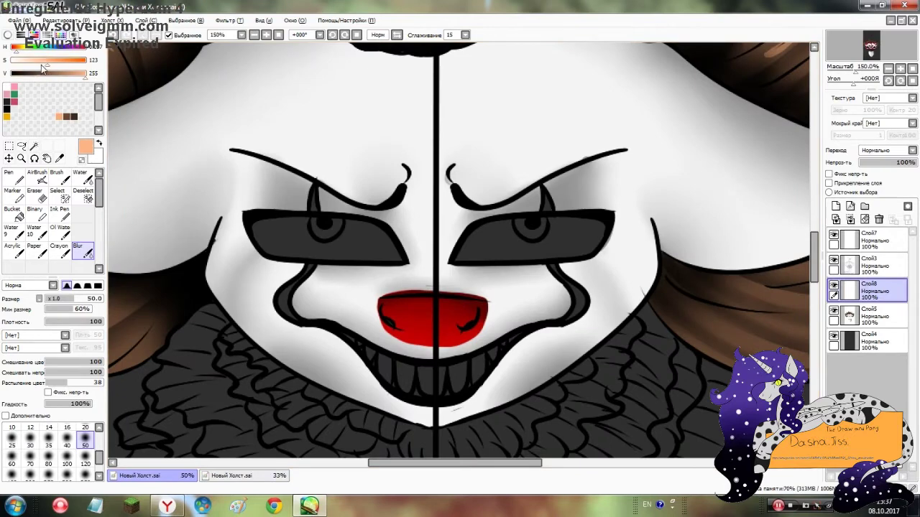
{"action": "left_click_drag", "start_coordinate": [81, 62], "coordinate": [17, 61]}
{"action": "left_click", "coordinate": [11, 176]}
{"action": "left_click", "coordinate": [60, 210]}
{"action": "mouse_move", "coordinate": [256, 230]}
{"action": "left_mouse_down"}
{"action": "mouse_move", "coordinate": [307, 223]}
{"action": "mouse_move", "coordinate": [264, 242]}
{"action": "mouse_move", "coordinate": [300, 253]}
{"action": "mouse_move", "coordinate": [278, 238]}
{"action": "mouse_move", "coordinate": [305, 244]}
{"action": "mouse_move", "coordinate": [288, 241]}
{"action": "mouse_move", "coordinate": [267, 228]}
{"action": "left_mouse_up"}
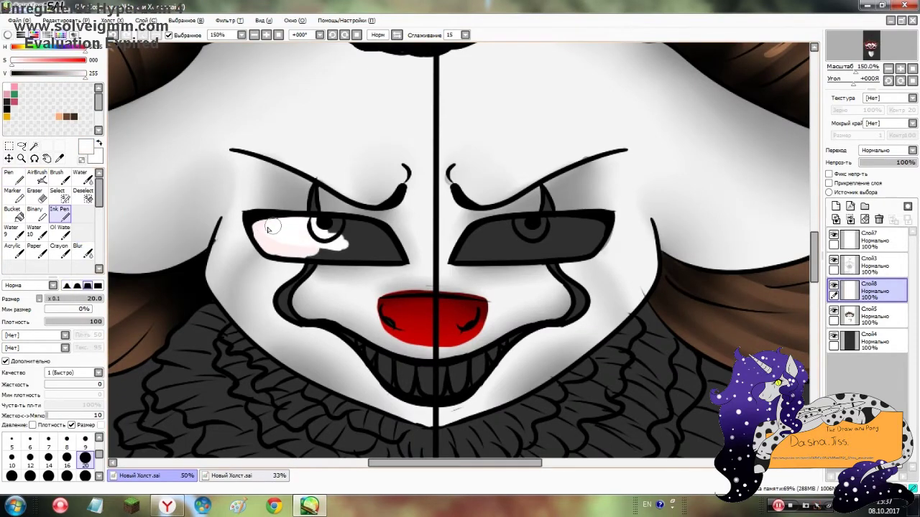
{"action": "left_click_drag", "start_coordinate": [362, 229], "coordinate": [362, 232]}
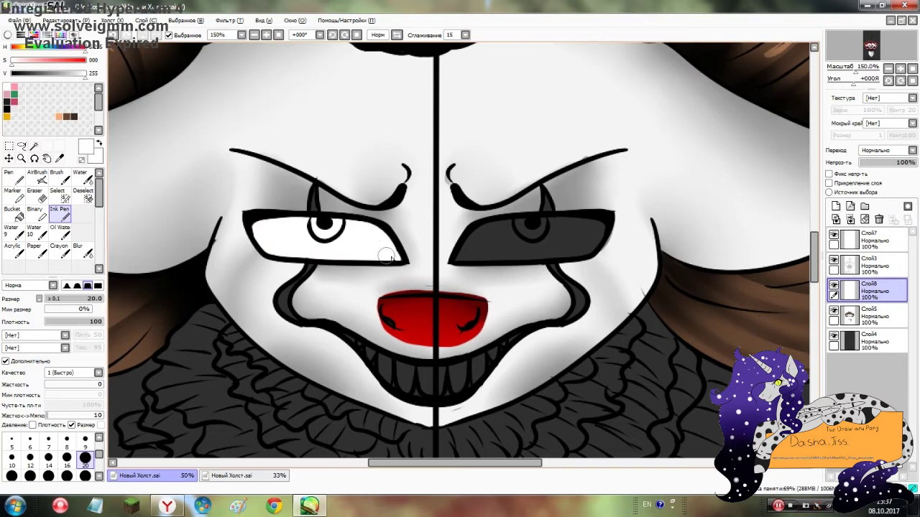
{"action": "mouse_move", "coordinate": [476, 257]}
{"action": "left_mouse_down"}
{"action": "mouse_move", "coordinate": [496, 233]}
{"action": "mouse_move", "coordinate": [551, 250]}
{"action": "left_mouse_up"}
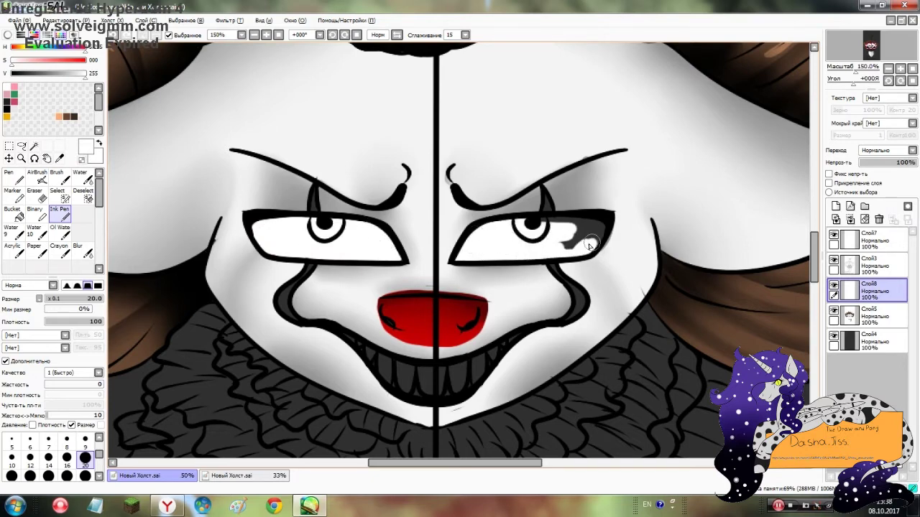
Add a layer clipped to the eye whites and paint dark grey shading along the upper edge of both eyes.
{"action": "left_click", "coordinate": [850, 206]}
{"action": "left_click", "coordinate": [829, 183]}
{"action": "left_click", "coordinate": [36, 92]}
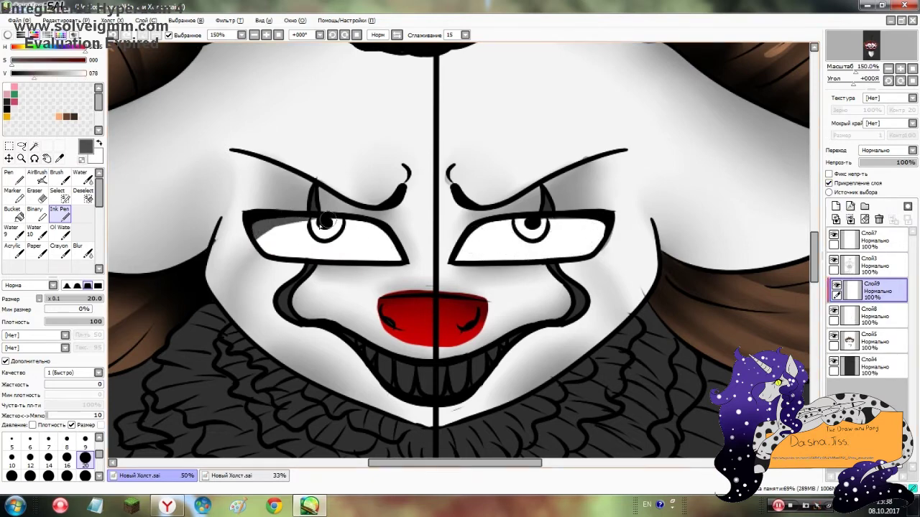
{"action": "left_click_drag", "start_coordinate": [323, 223], "coordinate": [388, 233]}
{"action": "left_click_drag", "start_coordinate": [460, 244], "coordinate": [611, 217]}
{"action": "mouse_move", "coordinate": [547, 215]}
{"action": "left_mouse_down"}
{"action": "mouse_move", "coordinate": [593, 232]}
{"action": "mouse_move", "coordinate": [614, 226]}
{"action": "left_mouse_up"}
Blend the grey eye shading with the Blur brush and merge it down into the eye-white layer.
{"action": "left_click", "coordinate": [77, 248]}
{"action": "left_click_drag", "start_coordinate": [248, 231], "coordinate": [399, 248]}
{"action": "mouse_move", "coordinate": [454, 248]}
{"action": "left_mouse_down"}
{"action": "mouse_move", "coordinate": [479, 239]}
{"action": "mouse_move", "coordinate": [579, 242]}
{"action": "left_mouse_up"}
{"action": "left_click", "coordinate": [850, 219]}
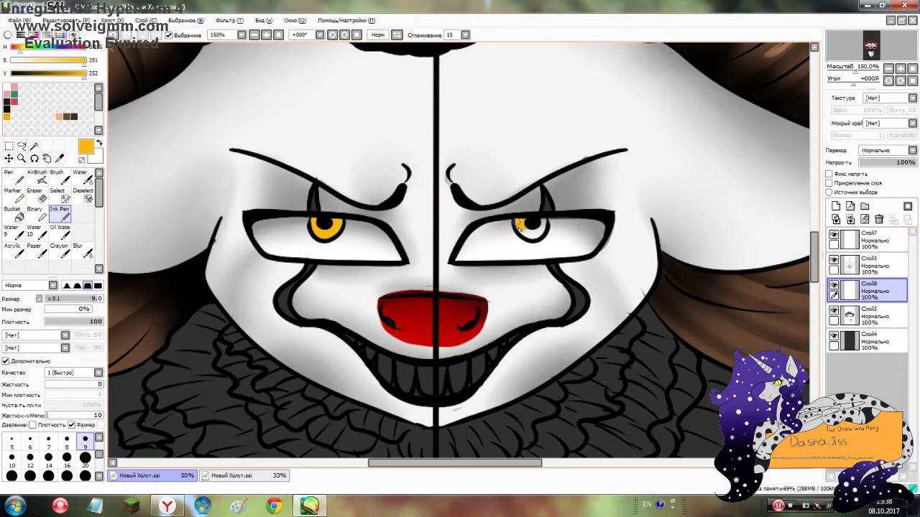
Paint both irises amber with the Ink Pen at size 9, add dark and pale-yellow radial streaks, and merge the eye layers into Слой5.
{"action": "scroll", "coordinate": [324, 222], "scroll_direction": "up", "scroll_amount": 3}
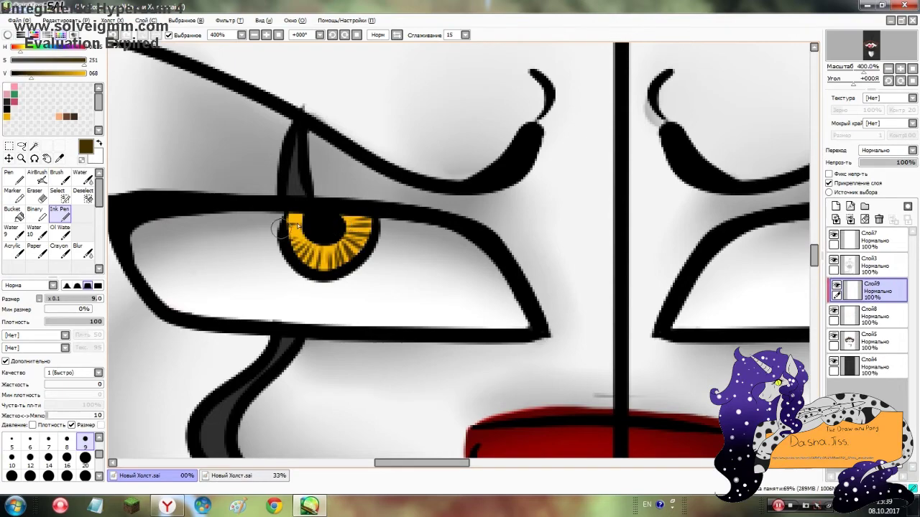
{"action": "scroll", "coordinate": [297, 225], "scroll_direction": "down", "scroll_amount": 3}
{"action": "scroll", "coordinate": [421, 229], "scroll_direction": "up", "scroll_amount": 3}
{"action": "scroll", "coordinate": [446, 235], "scroll_direction": "down", "scroll_amount": 4}
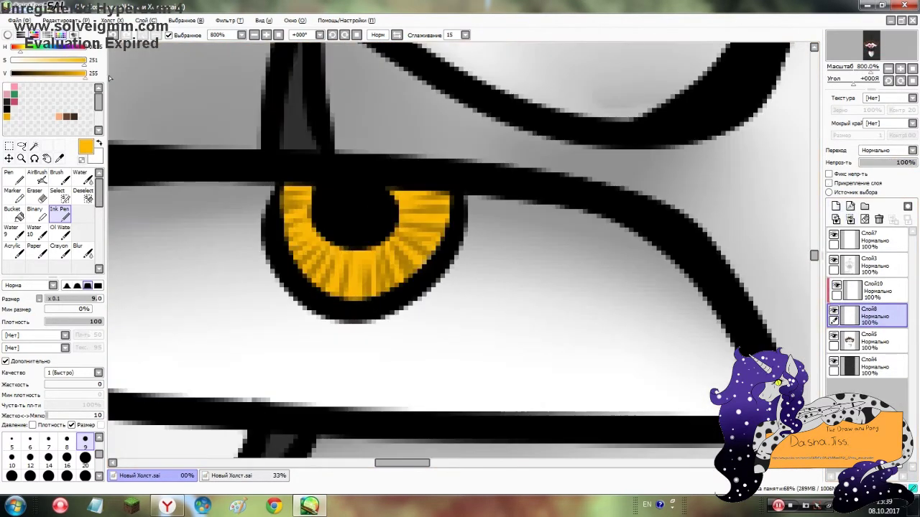
{"action": "scroll", "coordinate": [431, 237], "scroll_direction": "down", "scroll_amount": 2}
{"action": "scroll", "coordinate": [417, 237], "scroll_direction": "up", "scroll_amount": 1}
{"action": "scroll", "coordinate": [510, 227], "scroll_direction": "down", "scroll_amount": 3}
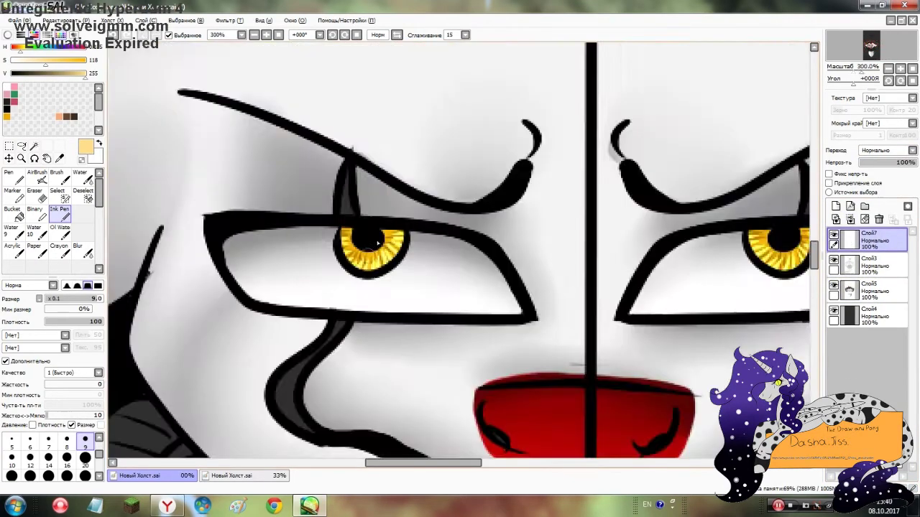
Paint white highlights in both pupils on Слой7 with the Ink Pen at size 9 and set the layer opacity to 40%.
{"action": "scroll", "coordinate": [369, 301], "scroll_direction": "up", "scroll_amount": 3}
{"action": "left_click", "coordinate": [370, 259]}
{"action": "scroll", "coordinate": [370, 262], "scroll_direction": "down", "scroll_amount": 3}
{"action": "scroll", "coordinate": [508, 226], "scroll_direction": "up", "scroll_amount": 2}
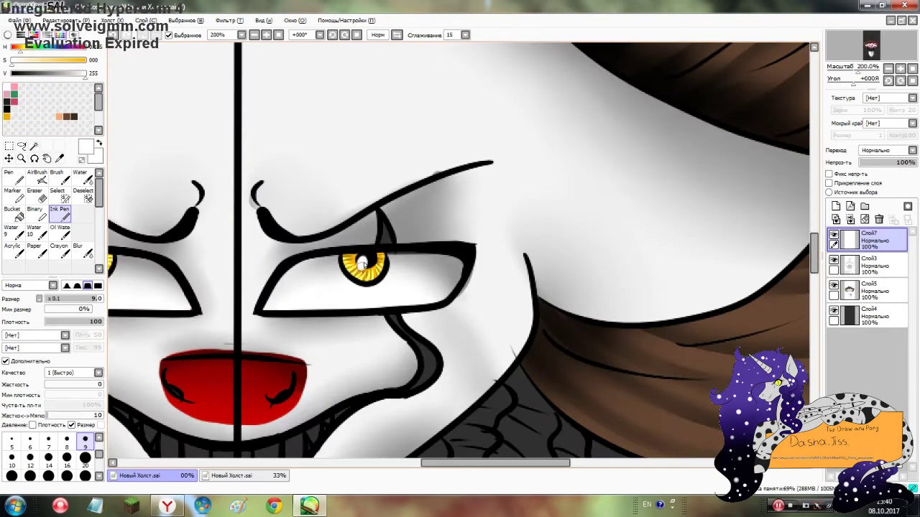
{"action": "scroll", "coordinate": [302, 236], "scroll_direction": "down", "scroll_amount": 2}
{"action": "scroll", "coordinate": [316, 316], "scroll_direction": "up", "scroll_amount": 3}
{"action": "key", "text": "ctrl+z"}
Add a new layer above Слой5, paint the teeth white with the Ink Pen and tint their upper edges pale pink.
{"action": "left_click_drag", "start_coordinate": [241, 281], "coordinate": [251, 291]}
{"action": "mouse_move", "coordinate": [273, 302]}
{"action": "left_mouse_down"}
{"action": "mouse_move", "coordinate": [291, 334]}
{"action": "mouse_move", "coordinate": [318, 328]}
{"action": "left_mouse_up"}
{"action": "mouse_move", "coordinate": [378, 348]}
{"action": "left_mouse_down"}
{"action": "mouse_move", "coordinate": [410, 369]}
{"action": "mouse_move", "coordinate": [483, 371]}
{"action": "mouse_move", "coordinate": [568, 403]}
{"action": "mouse_move", "coordinate": [601, 388]}
{"action": "left_mouse_up"}
{"action": "left_click", "coordinate": [231, 476]}
{"action": "left_click", "coordinate": [143, 476]}
{"action": "scroll", "coordinate": [600, 388], "scroll_direction": "down", "scroll_amount": 2}
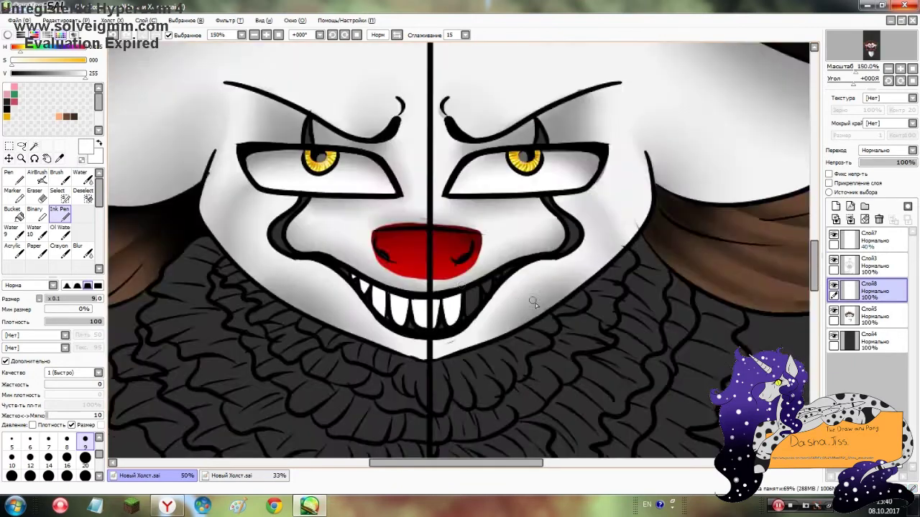
{"action": "scroll", "coordinate": [410, 309], "scroll_direction": "up", "scroll_amount": 1}
{"action": "left_click_drag", "start_coordinate": [406, 324], "coordinate": [415, 285]}
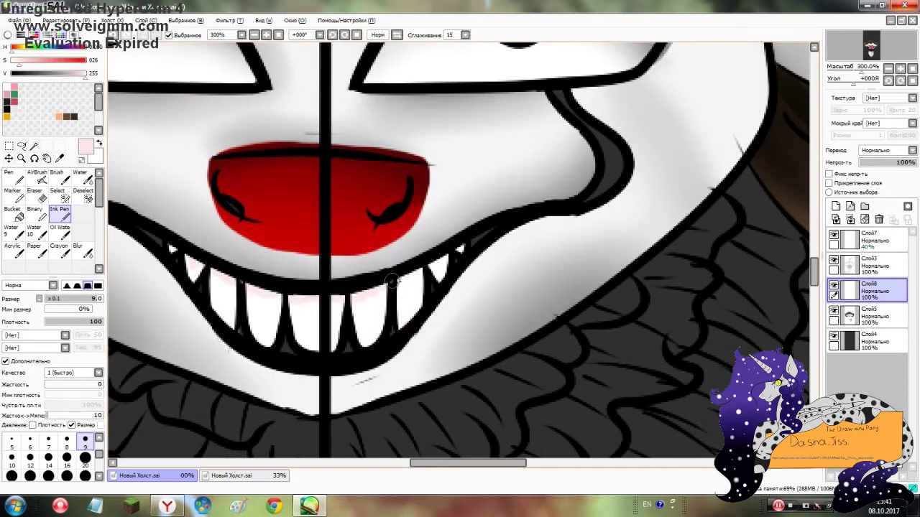
Paint dark-red blood drips on the lower parts of the teeth and merge the teeth layer down into Слой5.
{"action": "left_click", "coordinate": [192, 275], "text": "alt"}
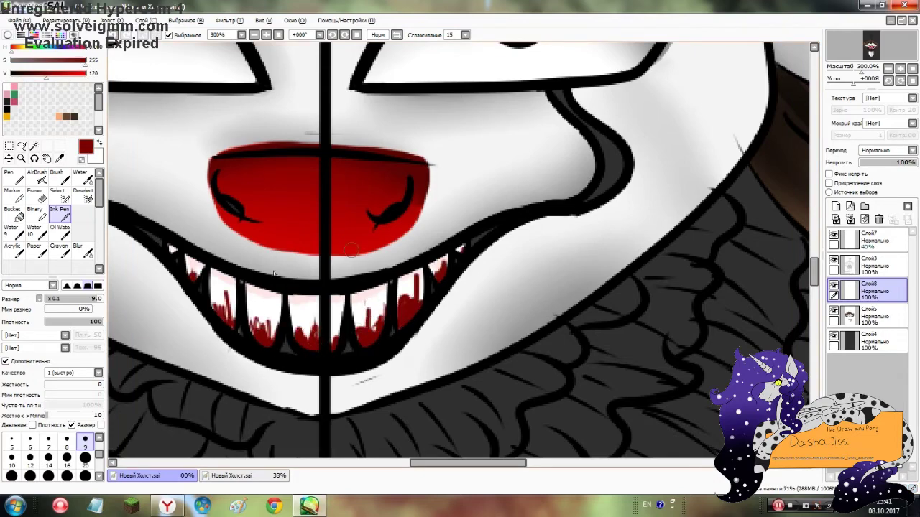
{"action": "scroll", "coordinate": [309, 304], "scroll_direction": "down", "scroll_amount": 2}
{"action": "left_click", "coordinate": [850, 219]}
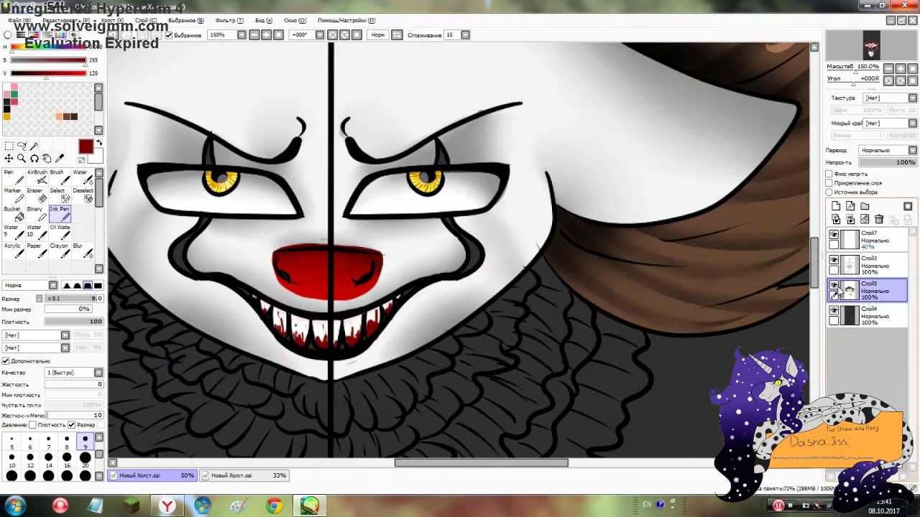
Add a new layer above Слой5 and paint the gaps between the teeth and the mouth corners in near-black red.
{"action": "left_click", "coordinate": [835, 207]}
{"action": "left_click", "coordinate": [235, 304], "text": "alt"}
{"action": "scroll", "coordinate": [234, 304], "scroll_direction": "up", "scroll_amount": 4}
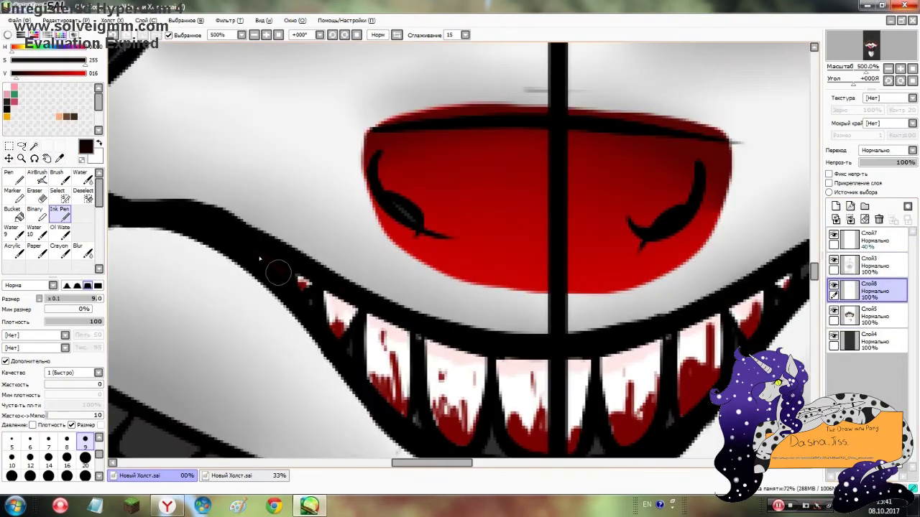
{"action": "scroll", "coordinate": [491, 427], "scroll_direction": "down", "scroll_amount": 3}
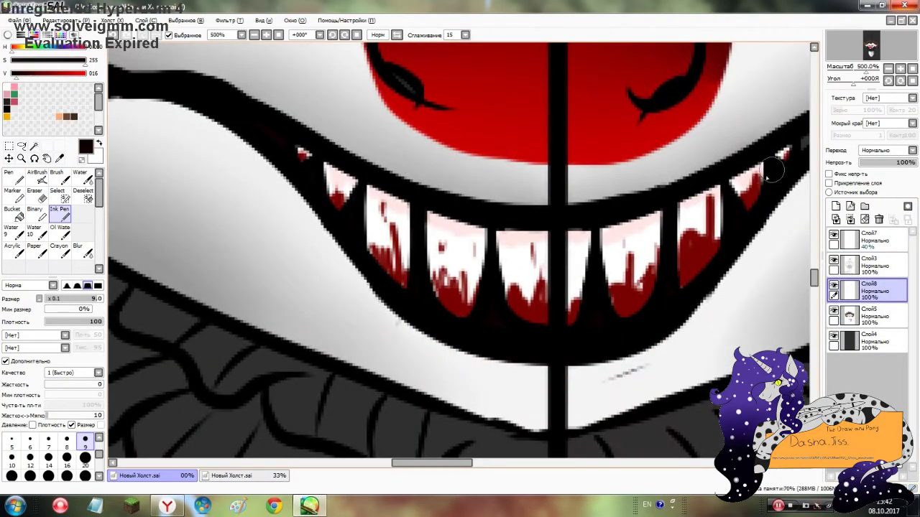
Paint the stripes above and below both eyes in very dark red and merge the layer down into Слой5.
{"action": "scroll", "coordinate": [657, 139], "scroll_direction": "down", "scroll_amount": 3}
{"action": "left_click", "coordinate": [409, 173], "text": "alt"}
{"action": "scroll", "coordinate": [236, 108], "scroll_direction": "up", "scroll_amount": 3}
{"action": "left_click_drag", "start_coordinate": [327, 255], "coordinate": [304, 338]}
{"action": "scroll", "coordinate": [303, 339], "scroll_direction": "down", "scroll_amount": 3}
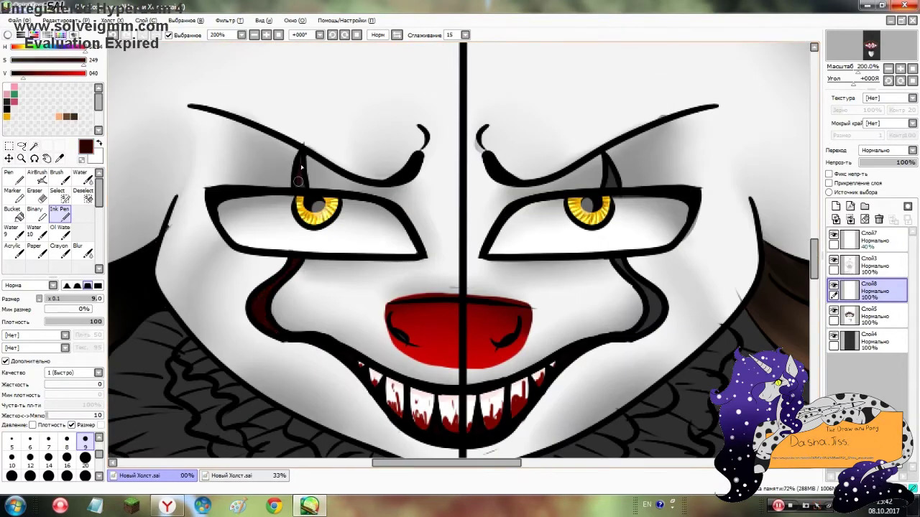
{"action": "scroll", "coordinate": [642, 327], "scroll_direction": "down", "scroll_amount": 2}
{"action": "scroll", "coordinate": [642, 327], "scroll_direction": "up", "scroll_amount": 3}
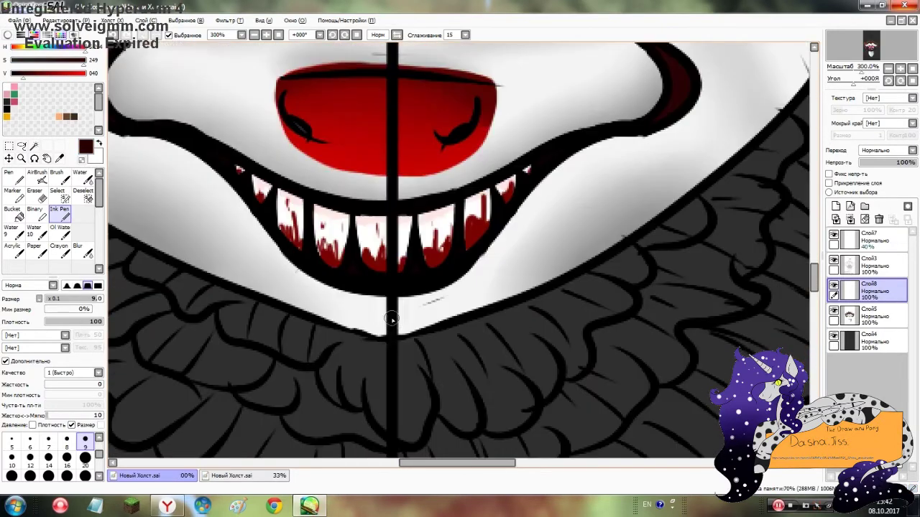
{"action": "key", "text": "ctrl+e"}
Select the teeth, shade them dark grey on a new layer, soften the shading with the Blur brush and merge it into Слой5.
{"action": "left_click", "coordinate": [874, 266]}
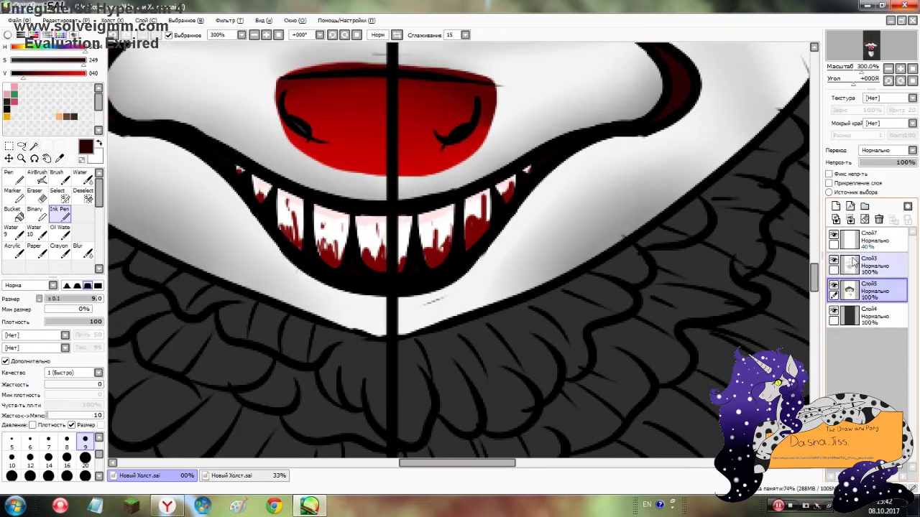
{"action": "left_click", "coordinate": [58, 192]}
{"action": "mouse_move", "coordinate": [237, 169]}
{"action": "left_mouse_down"}
{"action": "mouse_move", "coordinate": [446, 222]}
{"action": "mouse_move", "coordinate": [525, 169]}
{"action": "left_mouse_up"}
{"action": "key", "text": "ctrl+z"}
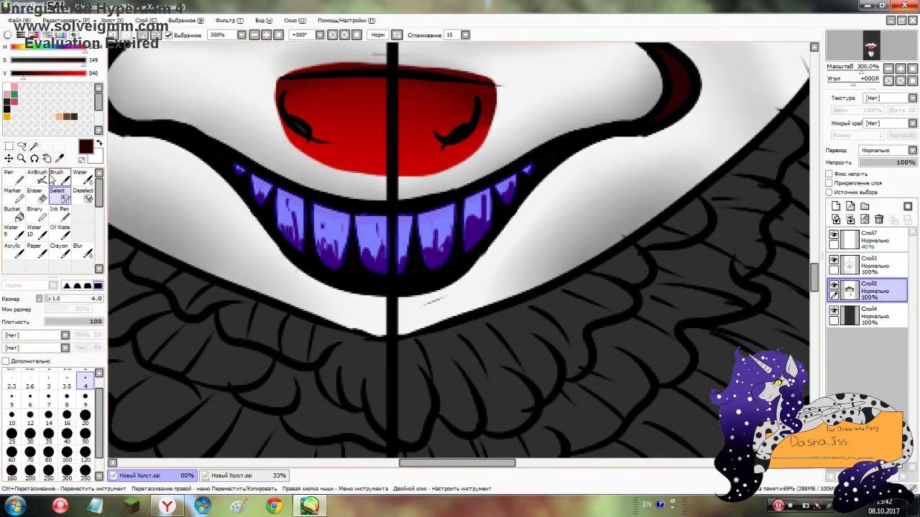
{"action": "left_click", "coordinate": [78, 249]}
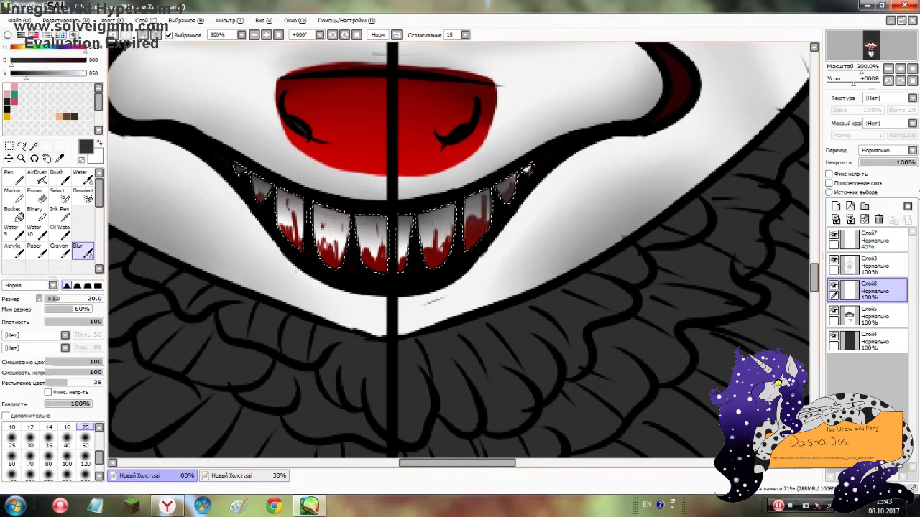
{"action": "key", "text": "ctrl+e"}
Select the innermost ruffle tier of the collar on Слой3 with the Magic Wand and touch it up with the Select brush.
{"action": "scroll", "coordinate": [460, 244], "scroll_direction": "down", "scroll_amount": 6}
{"action": "scroll", "coordinate": [505, 228], "scroll_direction": "up", "scroll_amount": 3}
{"action": "scroll", "coordinate": [467, 238], "scroll_direction": "down", "scroll_amount": 3}
{"action": "scroll", "coordinate": [468, 237], "scroll_direction": "up", "scroll_amount": 3}
{"action": "left_click", "coordinate": [873, 265]}
{"action": "left_click", "coordinate": [34, 146]}
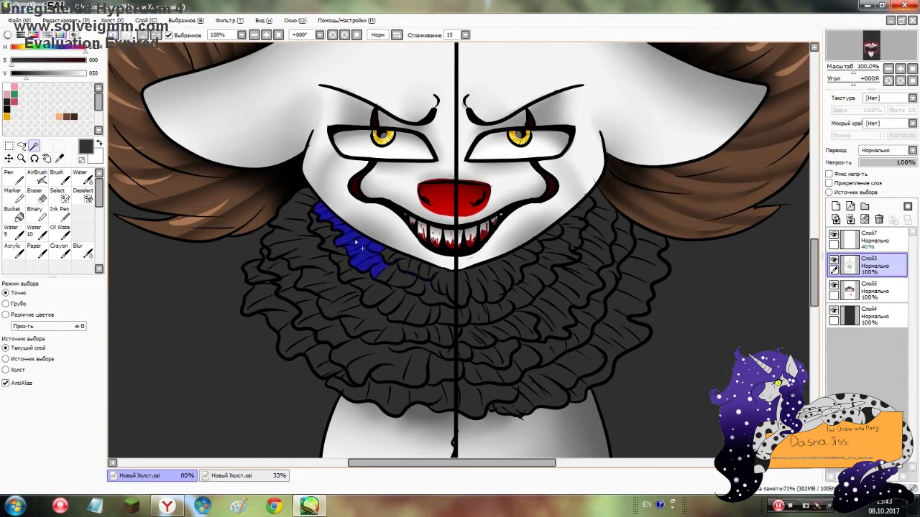
{"action": "mouse_move", "coordinate": [434, 283]}
{"action": "left_mouse_down"}
{"action": "mouse_move", "coordinate": [459, 291]}
{"action": "mouse_move", "coordinate": [528, 260]}
{"action": "left_mouse_up"}
{"action": "key", "text": "s"}
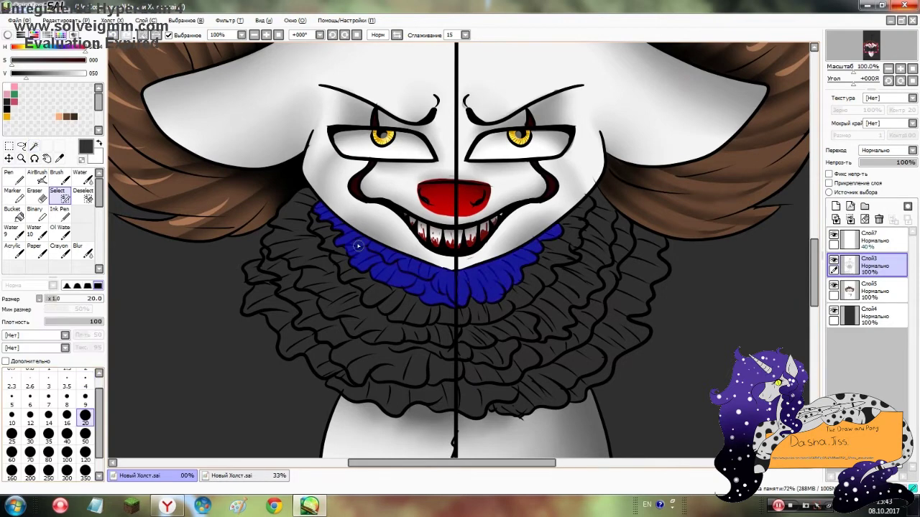
Check the clown reference picture, add a new layer above Слой5 and paint the selected ruffle tier light grey with the Pen.
{"action": "left_click", "coordinate": [8, 175]}
{"action": "left_click", "coordinate": [232, 476]}
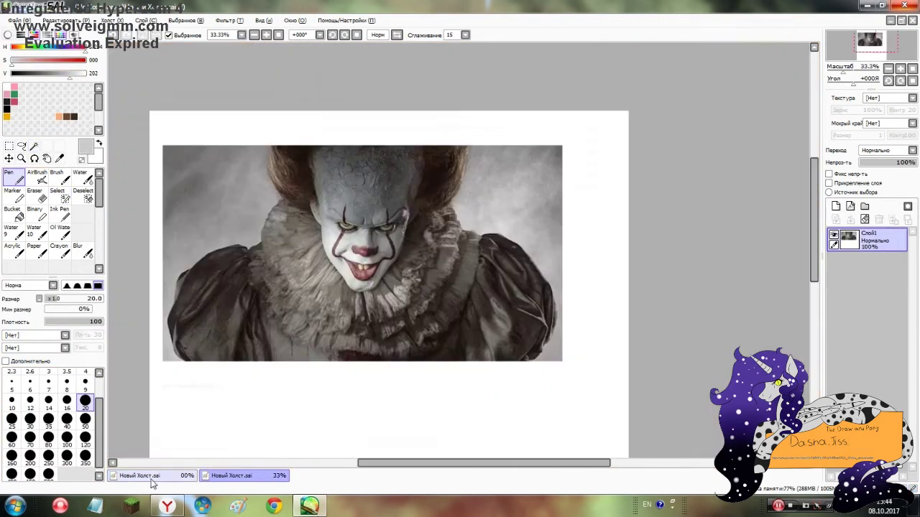
{"action": "left_click", "coordinate": [140, 476]}
{"action": "left_click", "coordinate": [836, 206]}
{"action": "mouse_move", "coordinate": [323, 215]}
{"action": "left_mouse_down"}
{"action": "mouse_move", "coordinate": [554, 244]}
{"action": "mouse_move", "coordinate": [402, 252]}
{"action": "mouse_move", "coordinate": [553, 266]}
{"action": "left_mouse_up"}
Paint near-black shadows along the chin on the innermost ruffle tier and blend them with the Blur brush at size 20.
{"action": "left_click", "coordinate": [7, 107]}
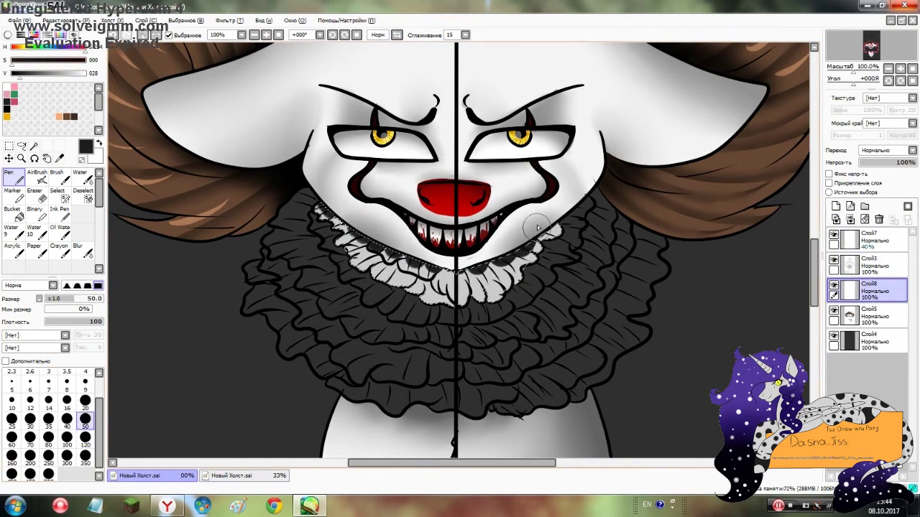
{"action": "left_click_drag", "start_coordinate": [525, 216], "coordinate": [431, 302]}
{"action": "left_click", "coordinate": [77, 249]}
{"action": "left_click_drag", "start_coordinate": [368, 242], "coordinate": [435, 298]}
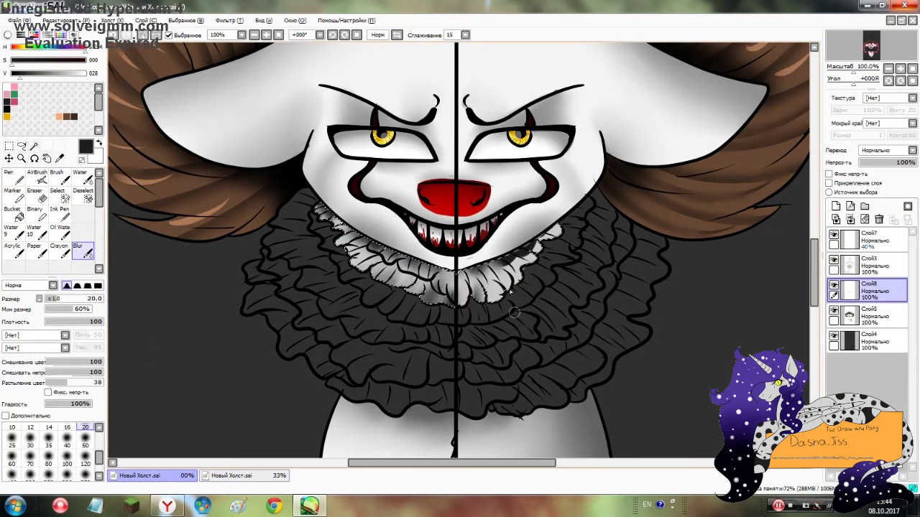
{"action": "key", "text": "ctrl+z"}
{"action": "key", "text": "ctrl+z"}
Select the second ruffle tier of the collar from the line art and paint it light grey on Слой8 with the Pen.
{"action": "key", "text": "w"}
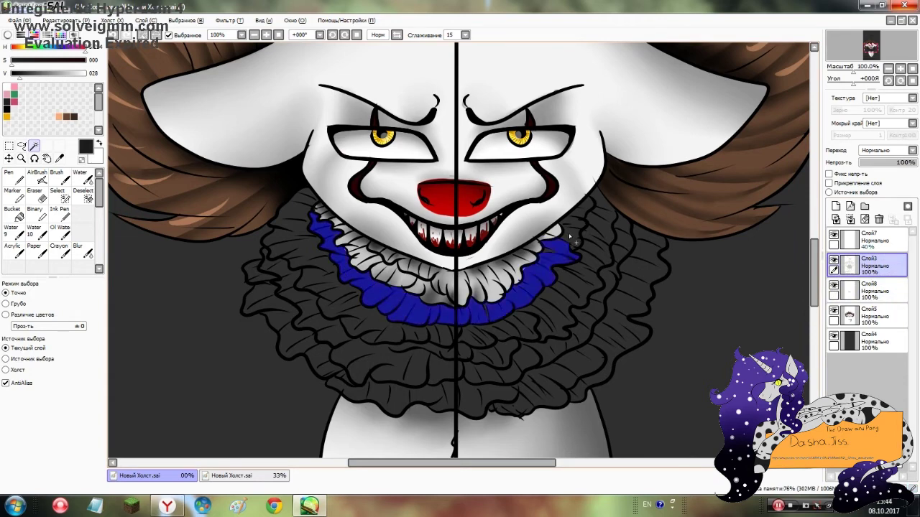
{"action": "key", "text": "s"}
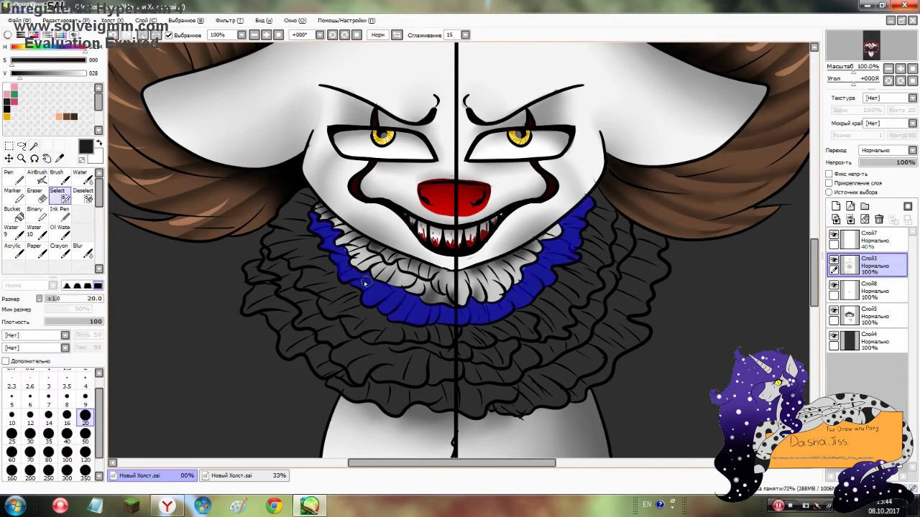
{"action": "key", "text": "n"}
{"action": "scroll", "coordinate": [48, 456], "scroll_direction": "down", "scroll_amount": 1}
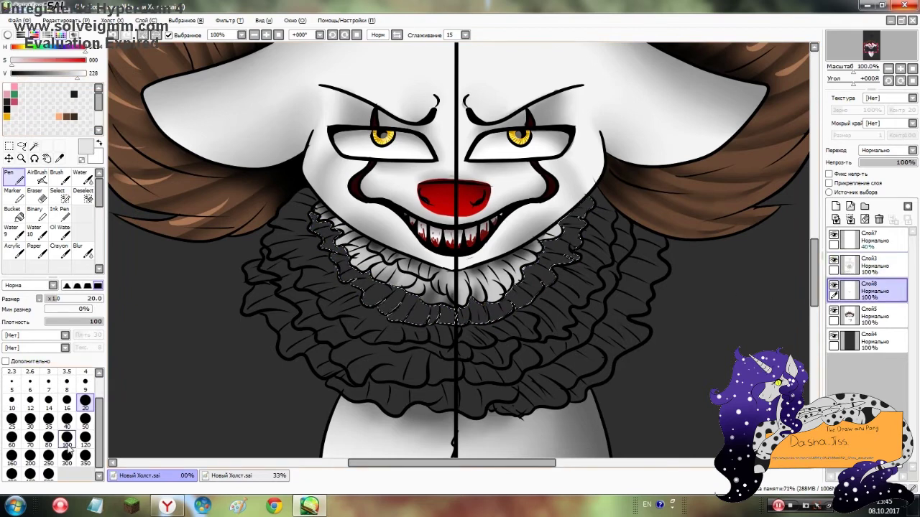
{"action": "left_click_drag", "start_coordinate": [309, 251], "coordinate": [403, 317]}
{"action": "left_click_drag", "start_coordinate": [560, 180], "coordinate": [632, 259]}
Paint near-black fold stripes across the second ruffle tier with the Pen at size 20 and blend them with the Blur brush.
{"action": "key", "text": "x"}
{"action": "left_click_drag", "start_coordinate": [345, 279], "coordinate": [421, 325]}
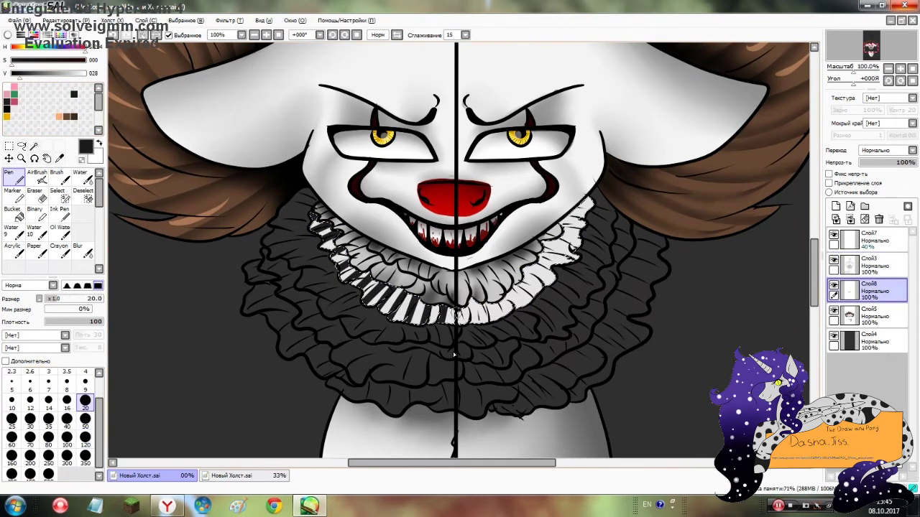
{"action": "left_click_drag", "start_coordinate": [506, 283], "coordinate": [532, 309]}
{"action": "left_click_drag", "start_coordinate": [537, 226], "coordinate": [582, 266]}
{"action": "key", "text": "r"}
{"action": "mouse_move", "coordinate": [389, 270]}
{"action": "left_mouse_down"}
{"action": "mouse_move", "coordinate": [460, 278]}
{"action": "mouse_move", "coordinate": [575, 237]}
{"action": "mouse_move", "coordinate": [589, 205]}
{"action": "left_mouse_up"}
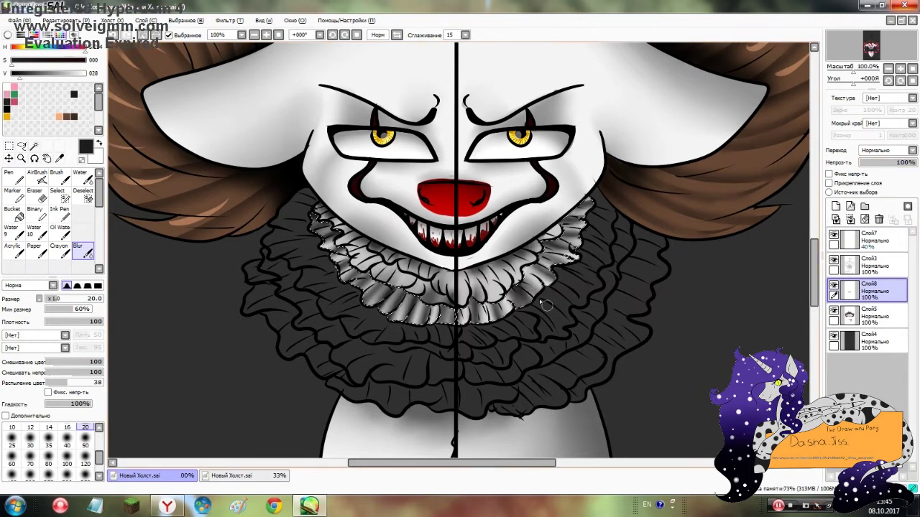
Select the third ruffle tier of the collar on Слой3 with the Magic Wand and fill missed spots with the Select brush.
{"action": "left_click", "coordinate": [866, 266]}
{"action": "key", "text": "w"}
{"action": "left_click", "coordinate": [422, 338]}
{"action": "left_click", "coordinate": [522, 333]}
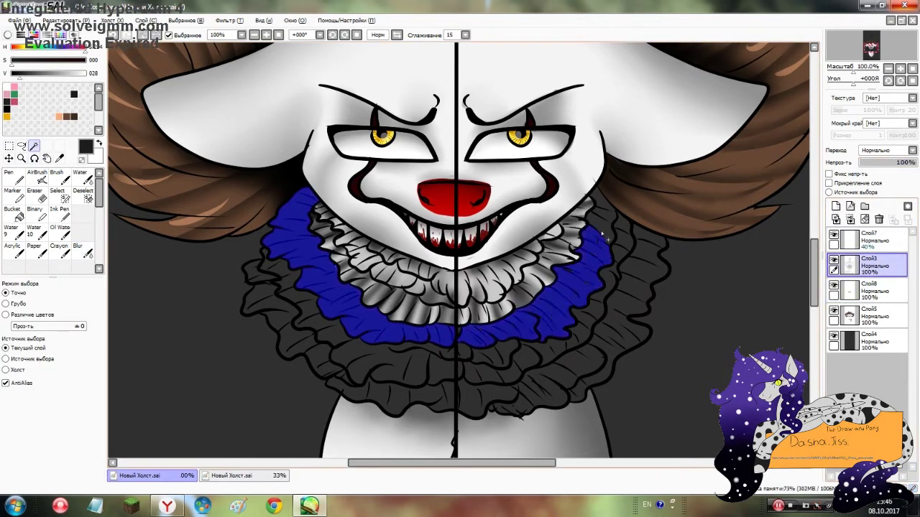
{"action": "key", "text": "s"}
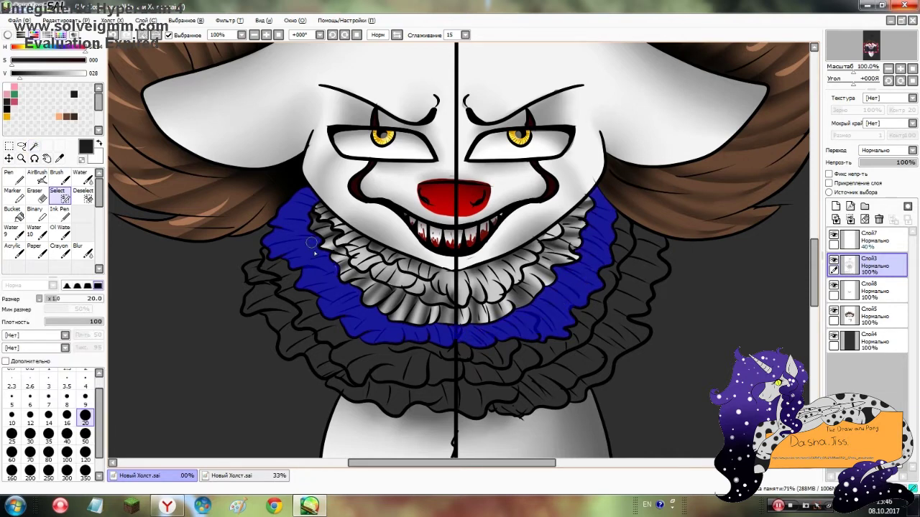
Paint the third ruffle tier light grey with dark fold stripes on Слой8 and blend them with the Blur brush.
{"action": "key", "text": "n"}
{"action": "left_click", "coordinate": [866, 291]}
{"action": "mouse_move", "coordinate": [342, 217]}
{"action": "left_mouse_down"}
{"action": "mouse_move", "coordinate": [359, 309]}
{"action": "mouse_move", "coordinate": [445, 338]}
{"action": "mouse_move", "coordinate": [597, 216]}
{"action": "mouse_move", "coordinate": [589, 273]}
{"action": "left_mouse_up"}
{"action": "left_click", "coordinate": [82, 250]}
{"action": "mouse_move", "coordinate": [270, 212]}
{"action": "left_mouse_down"}
{"action": "mouse_move", "coordinate": [316, 255]}
{"action": "mouse_move", "coordinate": [356, 313]}
{"action": "mouse_move", "coordinate": [439, 338]}
{"action": "mouse_move", "coordinate": [548, 338]}
{"action": "mouse_move", "coordinate": [602, 262]}
{"action": "mouse_move", "coordinate": [600, 190]}
{"action": "left_mouse_up"}
Select the fourth ruffle tier of the collar on Слой3 with the Magic Wand.
{"action": "left_click", "coordinate": [33, 146]}
{"action": "left_click", "coordinate": [866, 266]}
{"action": "left_click", "coordinate": [271, 271]}
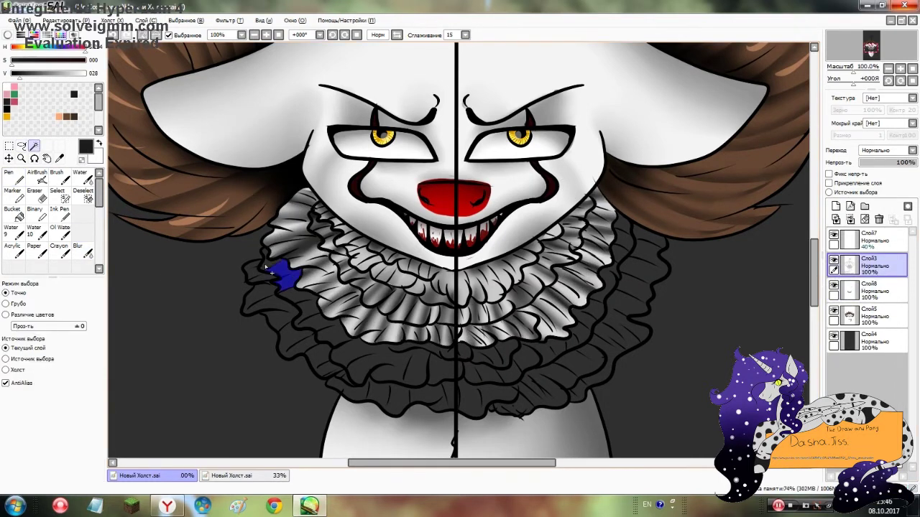
{"action": "left_click_drag", "start_coordinate": [343, 341], "coordinate": [478, 360]}
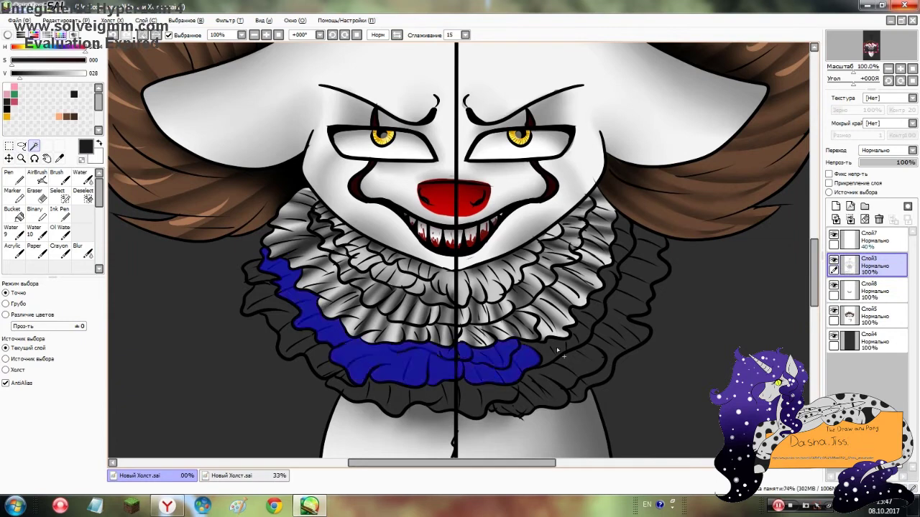
Paint the fourth ruffle tier light grey with near-black fold stripes on Слой8 and blend them with the Blur brush.
{"action": "key", "text": "n"}
{"action": "left_click", "coordinate": [866, 291]}
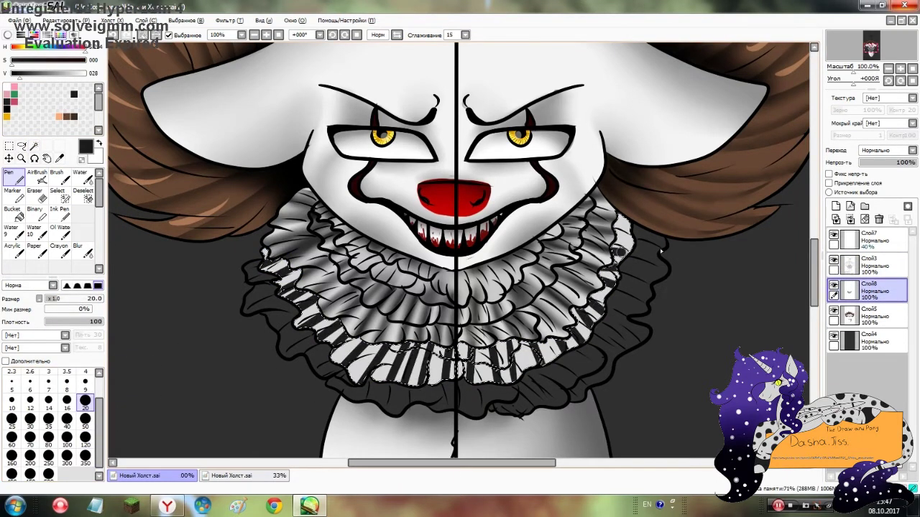
{"action": "left_click", "coordinate": [83, 247]}
{"action": "left_click_drag", "start_coordinate": [338, 347], "coordinate": [539, 388]}
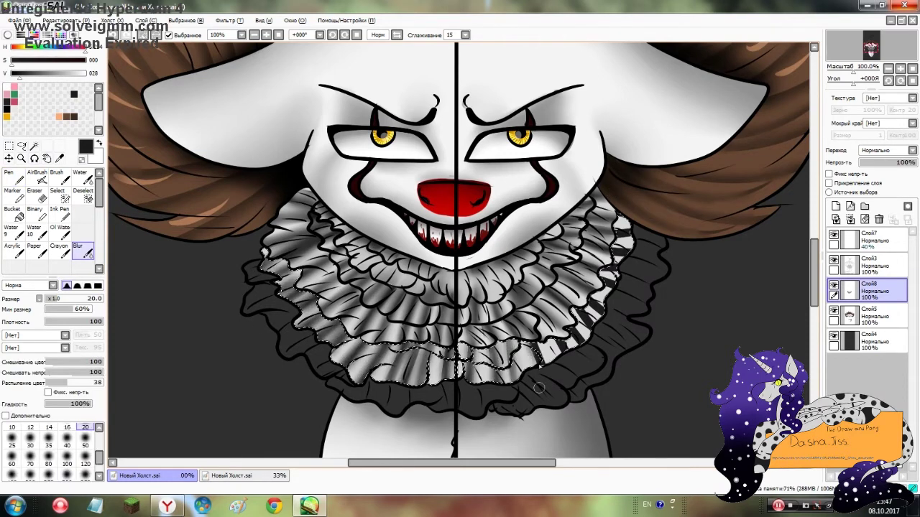
Select all sections of the outermost ruffle tier on Слой3 with the Magic Wand and switch to the Select brush for touch-ups.
{"action": "left_click", "coordinate": [866, 266]}
{"action": "left_click", "coordinate": [34, 146]}
{"action": "left_click", "coordinate": [269, 295]}
{"action": "left_click", "coordinate": [352, 386]}
{"action": "left_click", "coordinate": [453, 397]}
{"action": "left_click", "coordinate": [503, 399]}
{"action": "left_click", "coordinate": [550, 384]}
{"action": "left_click", "coordinate": [585, 360]}
{"action": "left_click", "coordinate": [622, 331]}
{"action": "left_click", "coordinate": [647, 269]}
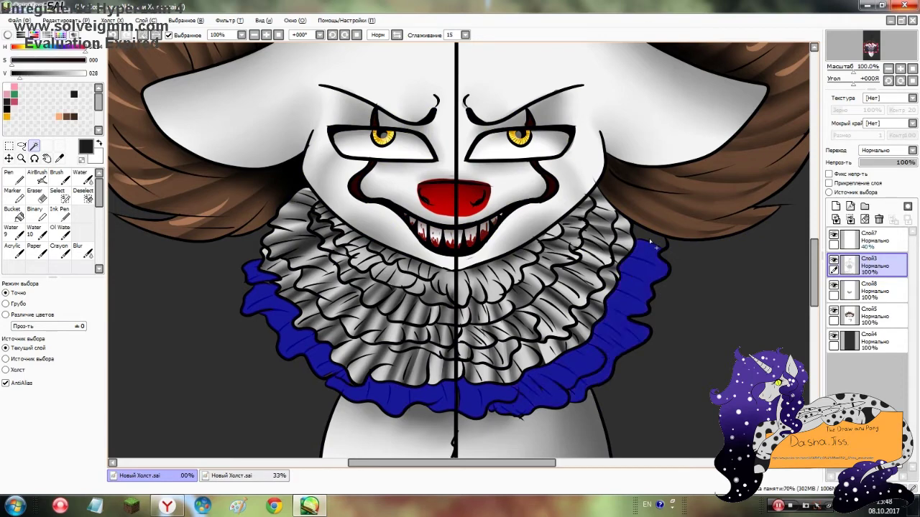
{"action": "left_click", "coordinate": [57, 194]}
Check the clown reference picture and paint the outermost ruffle tier light grey on Слой8 with the Pen.
{"action": "left_click", "coordinate": [231, 475]}
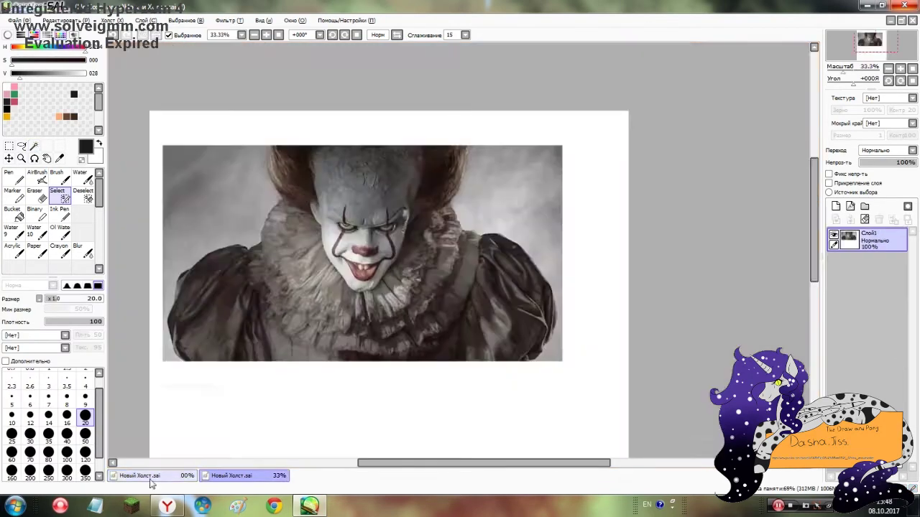
{"action": "left_click", "coordinate": [141, 476]}
{"action": "left_click", "coordinate": [8, 176]}
{"action": "left_click", "coordinate": [86, 436]}
{"action": "left_click", "coordinate": [865, 291]}
{"action": "left_click_drag", "start_coordinate": [248, 306], "coordinate": [653, 306]}
Paint near-black fold stripes on the outermost ruffle tier, blend them with the Blur brush and merge Слой8 into Слой5.
{"action": "left_click", "coordinate": [74, 95]}
{"action": "left_click", "coordinate": [85, 400]}
{"action": "mouse_move", "coordinate": [248, 266]}
{"action": "left_mouse_down"}
{"action": "mouse_move", "coordinate": [295, 352]}
{"action": "mouse_move", "coordinate": [453, 402]}
{"action": "mouse_move", "coordinate": [646, 388]}
{"action": "left_mouse_up"}
{"action": "left_click_drag", "start_coordinate": [650, 338], "coordinate": [664, 238]}
{"action": "left_click", "coordinate": [83, 248]}
{"action": "mouse_move", "coordinate": [248, 267]}
{"action": "left_mouse_down"}
{"action": "mouse_move", "coordinate": [345, 388]}
{"action": "mouse_move", "coordinate": [467, 441]}
{"action": "mouse_move", "coordinate": [639, 330]}
{"action": "mouse_move", "coordinate": [667, 230]}
{"action": "left_mouse_up"}
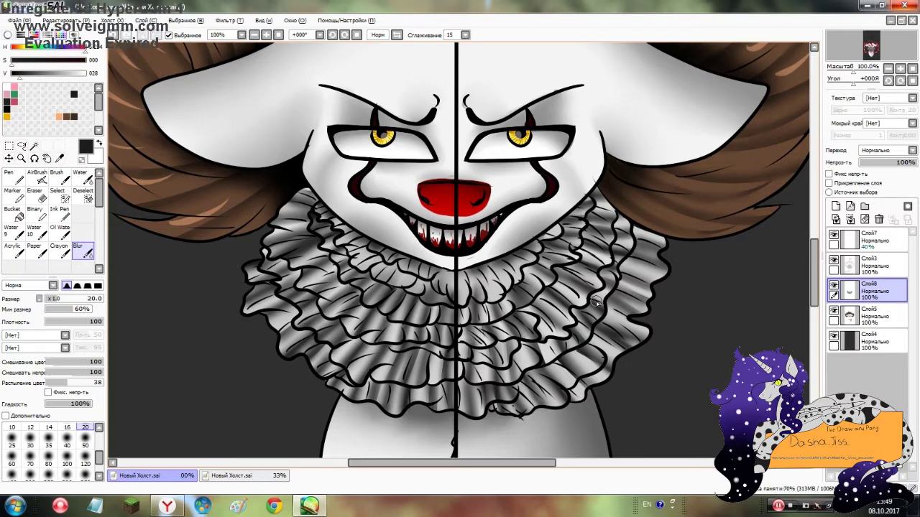
{"action": "scroll", "coordinate": [351, 293], "scroll_direction": "down", "scroll_amount": 2}
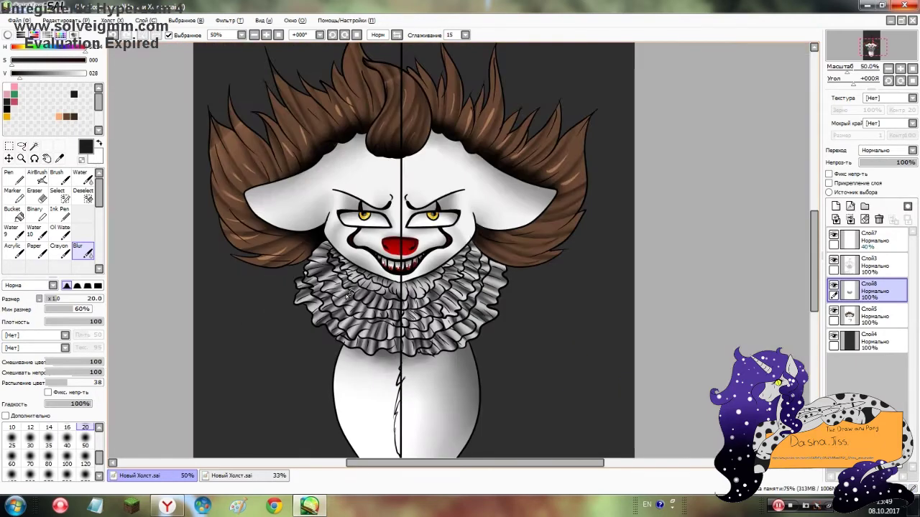
{"action": "left_click", "coordinate": [850, 219]}
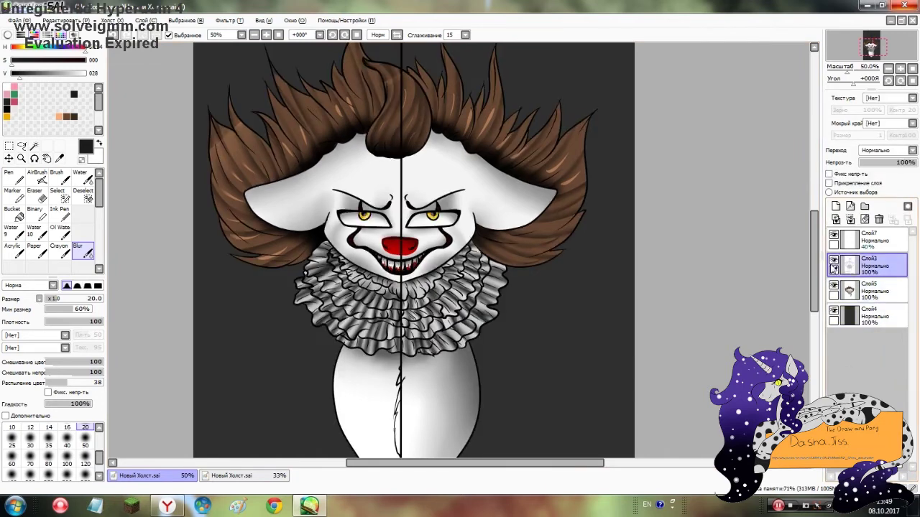
Merge the 40% layer Слой7 into Слой3, add Слой6 above it and set the Pen to dark red.
{"action": "left_click", "coordinate": [863, 314]}
{"action": "key", "text": "minus"}
{"action": "key", "text": "w"}
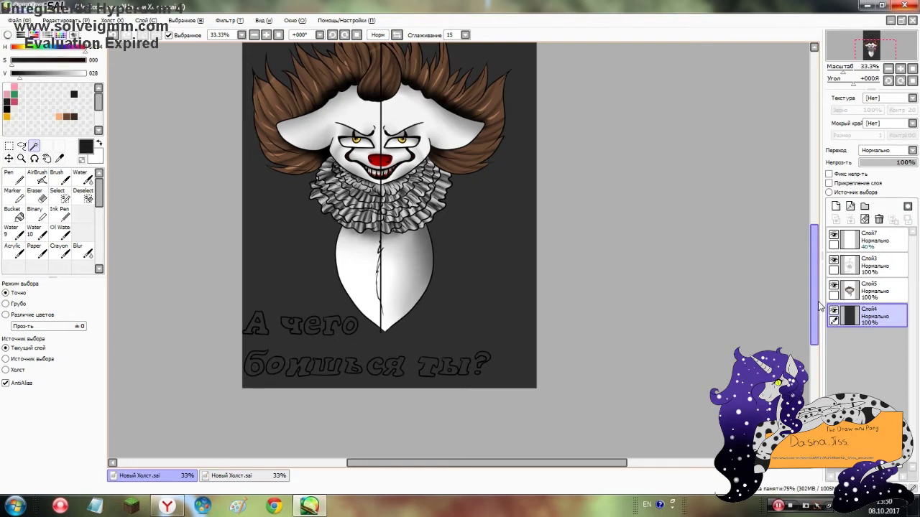
{"action": "left_click", "coordinate": [866, 290]}
{"action": "left_click", "coordinate": [866, 266]}
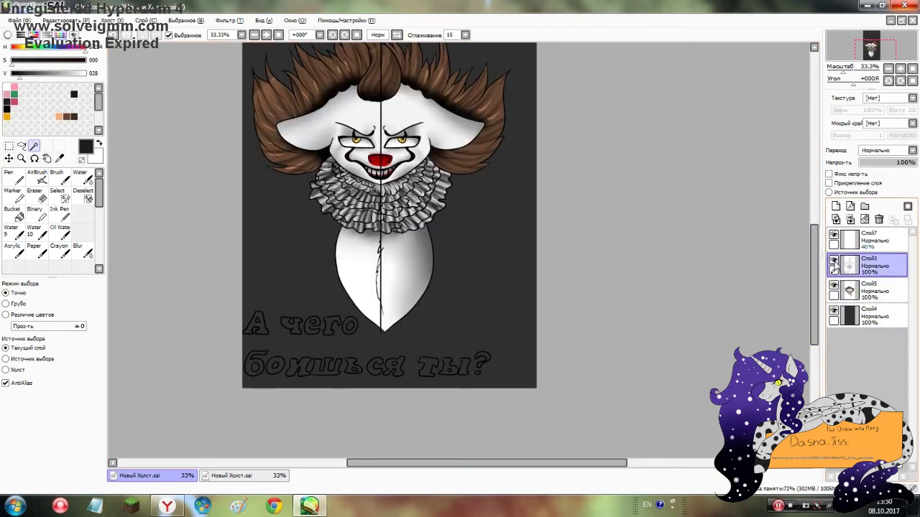
{"action": "left_click", "coordinate": [870, 239]}
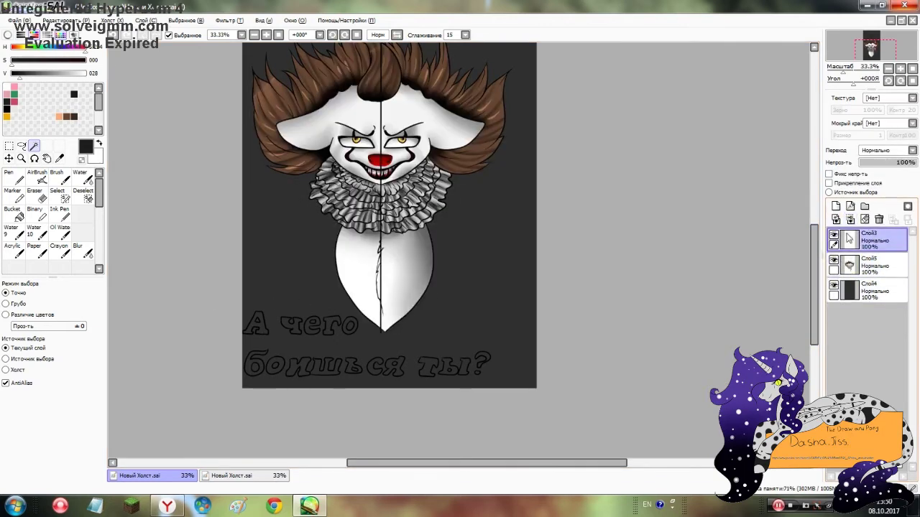
{"action": "scroll", "coordinate": [348, 144], "scroll_direction": "up", "scroll_amount": 7}
{"action": "left_click", "coordinate": [13, 101]}
{"action": "left_click", "coordinate": [10, 176]}
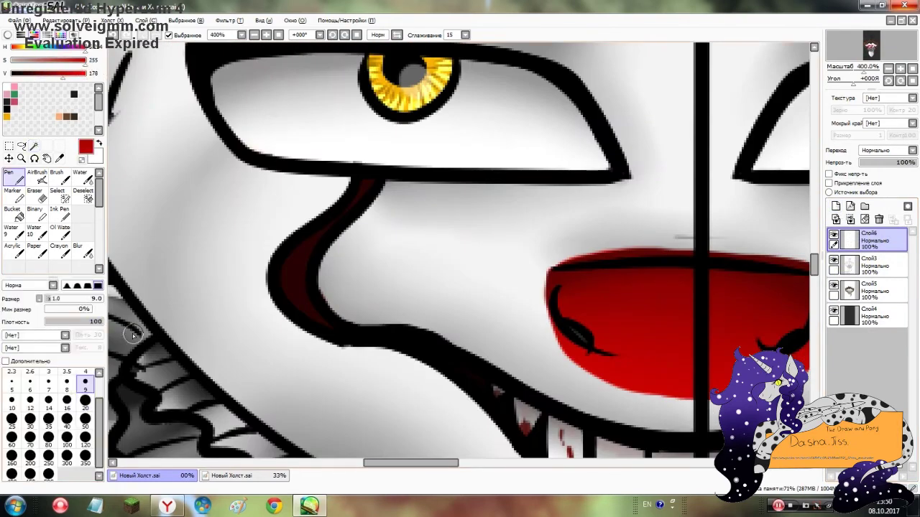
Try a dark red stroke along the lower eyelid with the size 9 Pen and undo it.
{"action": "left_click_drag", "start_coordinate": [251, 173], "coordinate": [335, 168]}
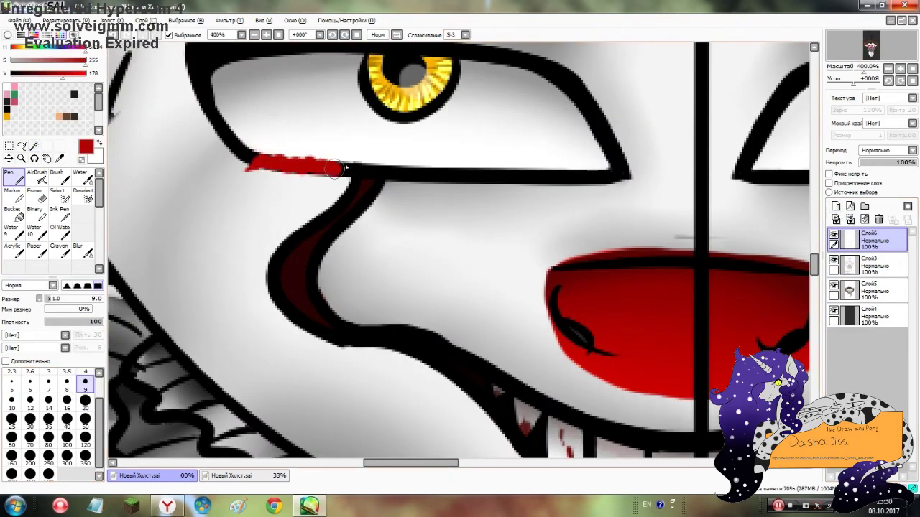
{"action": "key", "text": "ctrl+z"}
{"action": "key", "text": "ctrl+z"}
Paint dark red blood drips below the grinning mouth and splatter drops over the ruffled collar on Слой6.
{"action": "scroll", "coordinate": [351, 256], "scroll_direction": "down", "scroll_amount": 1}
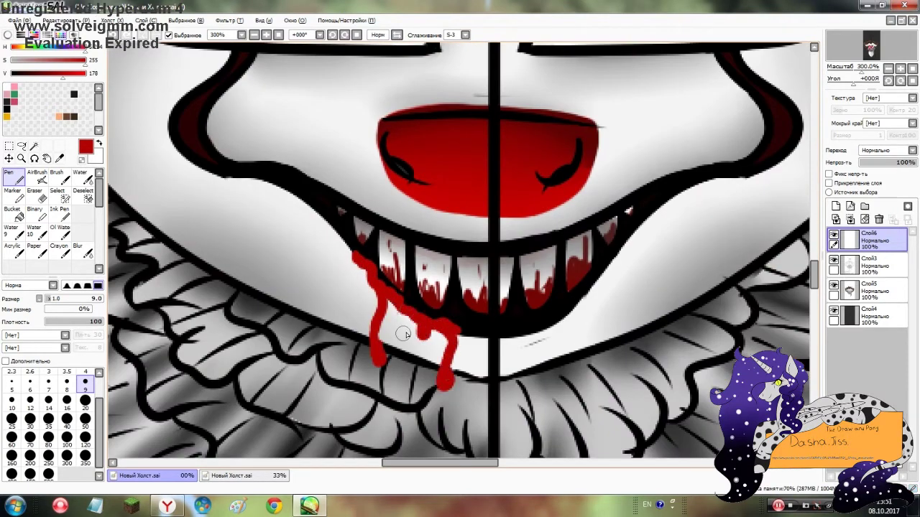
{"action": "mouse_move", "coordinate": [454, 336]}
{"action": "left_mouse_down"}
{"action": "mouse_move", "coordinate": [537, 327]}
{"action": "mouse_move", "coordinate": [548, 359]}
{"action": "left_mouse_up"}
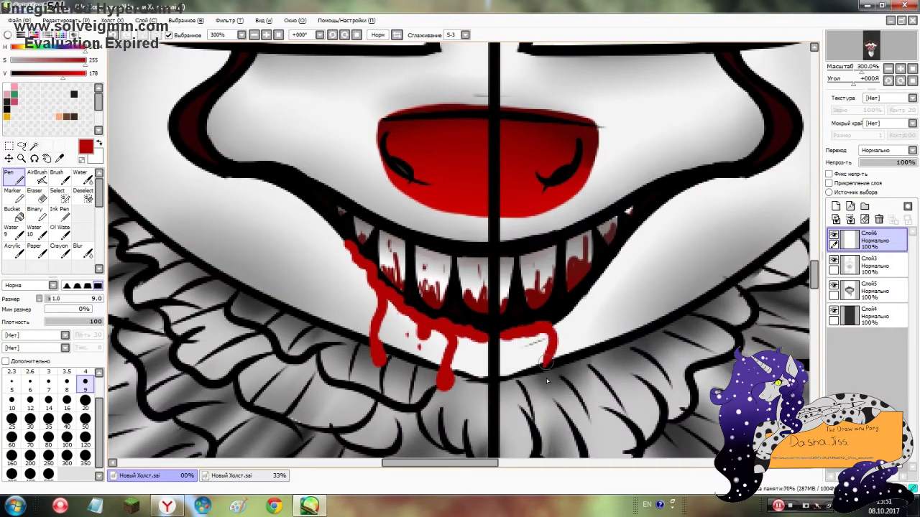
{"action": "mouse_move", "coordinate": [565, 326]}
{"action": "left_mouse_down"}
{"action": "mouse_move", "coordinate": [618, 253]}
{"action": "mouse_move", "coordinate": [585, 310]}
{"action": "left_mouse_up"}
{"action": "scroll", "coordinate": [495, 212], "scroll_direction": "down", "scroll_amount": 2}
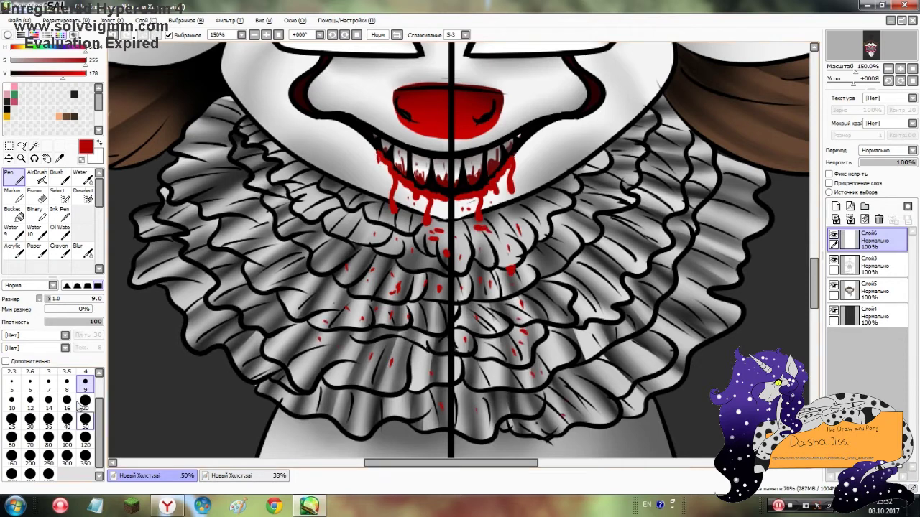
Draw thin blood trails beside the mouth and down from both eyes with the Pen at size 0.7.
{"action": "scroll", "coordinate": [85, 449], "scroll_direction": "up", "scroll_amount": 2}
{"action": "left_click", "coordinate": [12, 378]}
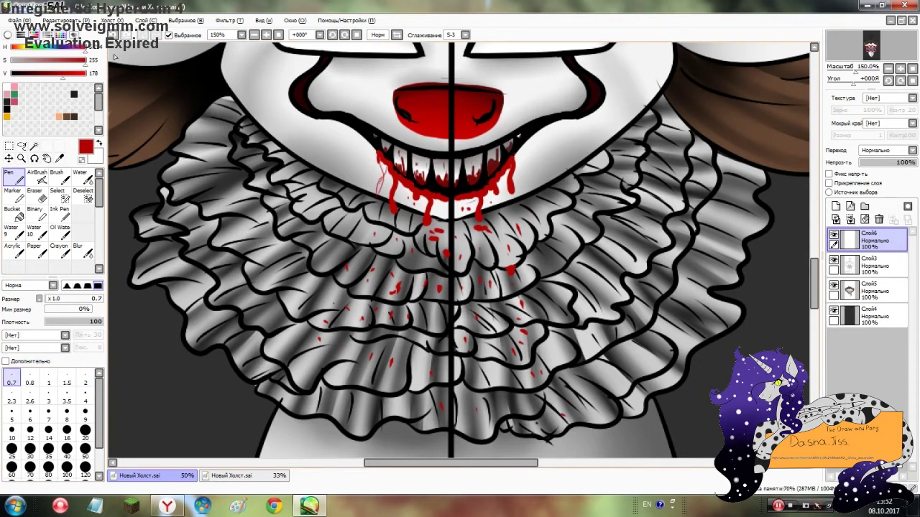
{"action": "scroll", "coordinate": [502, 193], "scroll_direction": "down", "scroll_amount": 4}
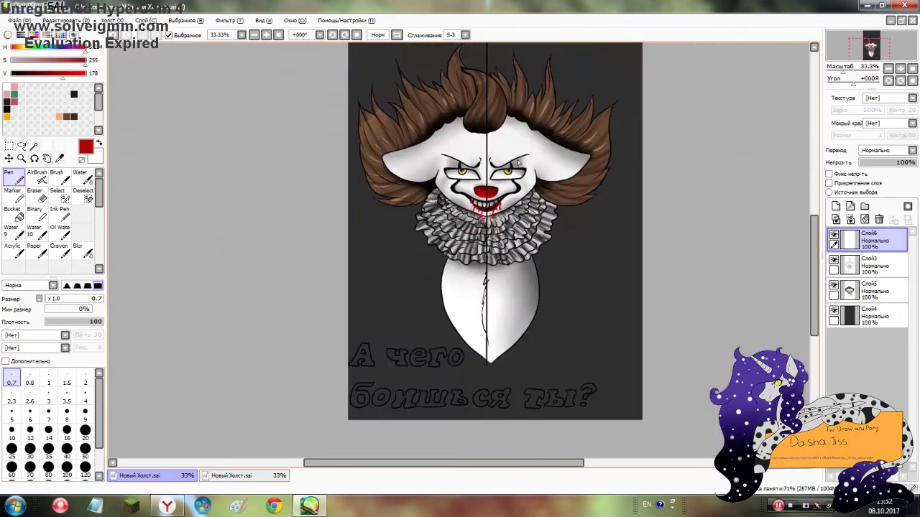
{"action": "scroll", "coordinate": [562, 219], "scroll_direction": "up", "scroll_amount": 5}
{"action": "scroll", "coordinate": [435, 226], "scroll_direction": "down", "scroll_amount": 2}
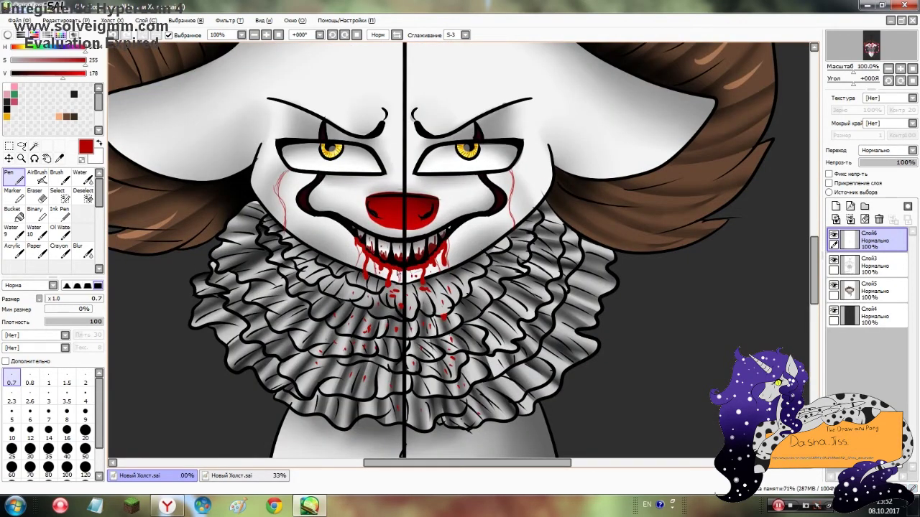
Select the balloon, its tied end and the bow loops on Слой3 with the Magic Wand.
{"action": "scroll", "coordinate": [287, 222], "scroll_direction": "down", "scroll_amount": 5}
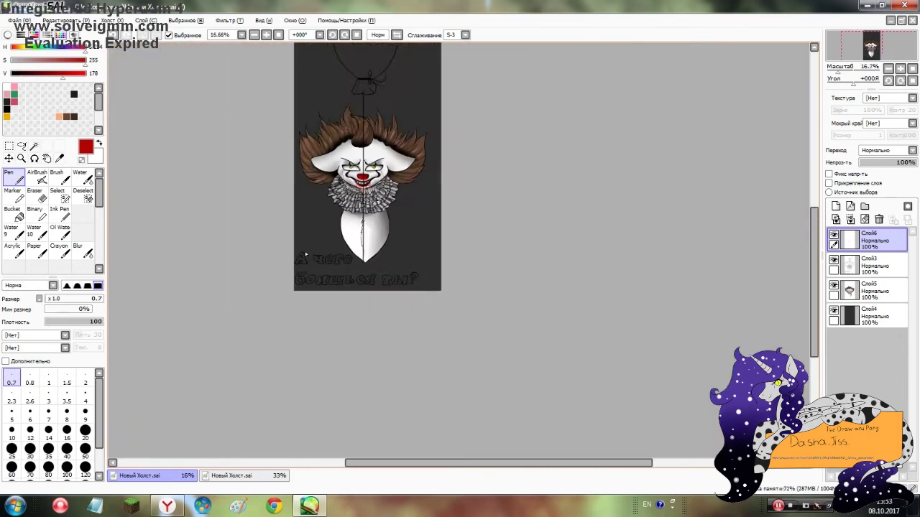
{"action": "left_click", "coordinate": [34, 146]}
{"action": "left_click", "coordinate": [874, 266]}
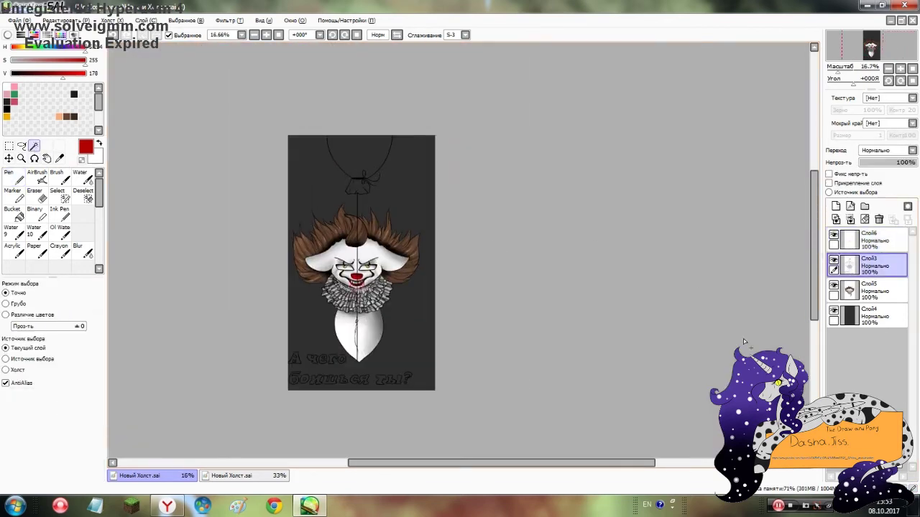
{"action": "scroll", "coordinate": [743, 338], "scroll_direction": "up", "scroll_amount": 4}
{"action": "scroll", "coordinate": [448, 278], "scroll_direction": "down", "scroll_amount": 2}
{"action": "left_click", "coordinate": [8, 175]}
{"action": "left_click", "coordinate": [33, 146]}
{"action": "scroll", "coordinate": [404, 115], "scroll_direction": "down", "scroll_amount": 2}
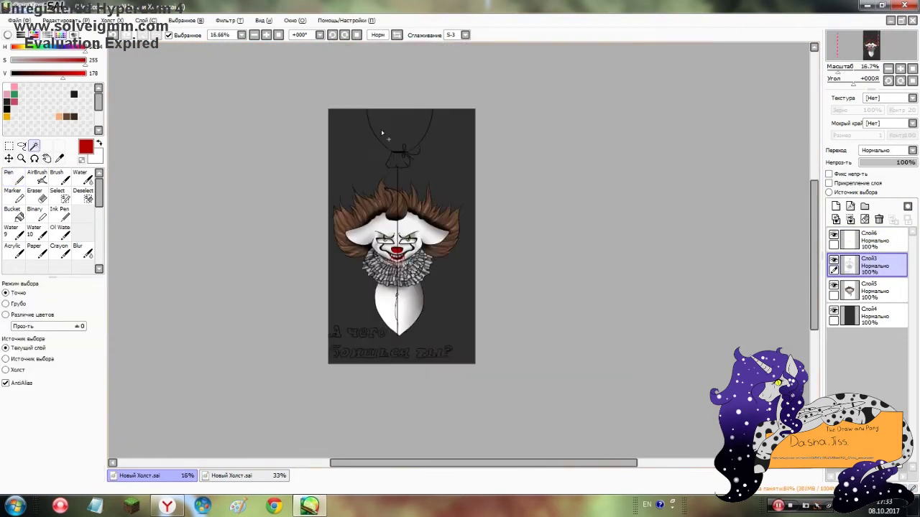
{"action": "scroll", "coordinate": [404, 116], "scroll_direction": "up", "scroll_amount": 1}
{"action": "left_click", "coordinate": [410, 143]}
{"action": "scroll", "coordinate": [410, 143], "scroll_direction": "up", "scroll_amount": 4}
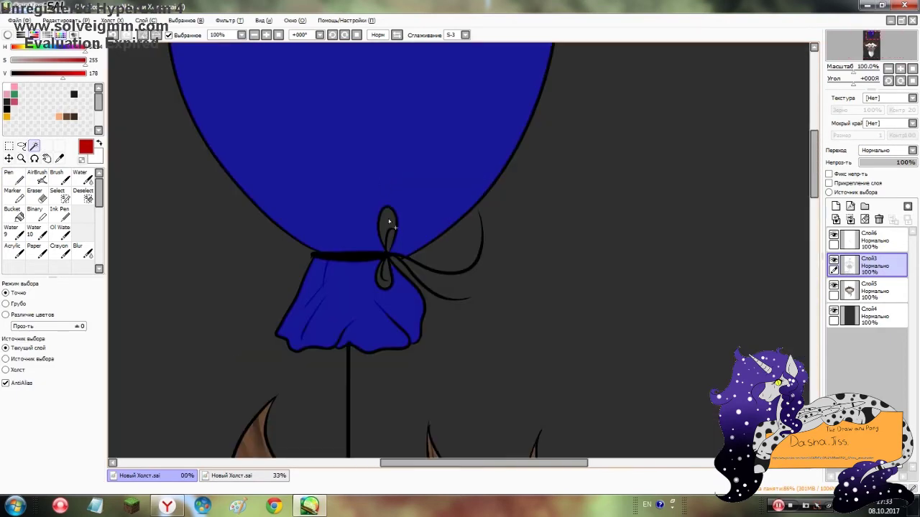
{"action": "key", "text": "e"}
{"action": "scroll", "coordinate": [383, 232], "scroll_direction": "down", "scroll_amount": 2}
{"action": "scroll", "coordinate": [288, 287], "scroll_direction": "down", "scroll_amount": 5}
Add the letters of "А чего", "боишься" and the "т" to the selection with the Magic Wand on Слой3.
{"action": "key", "text": "w"}
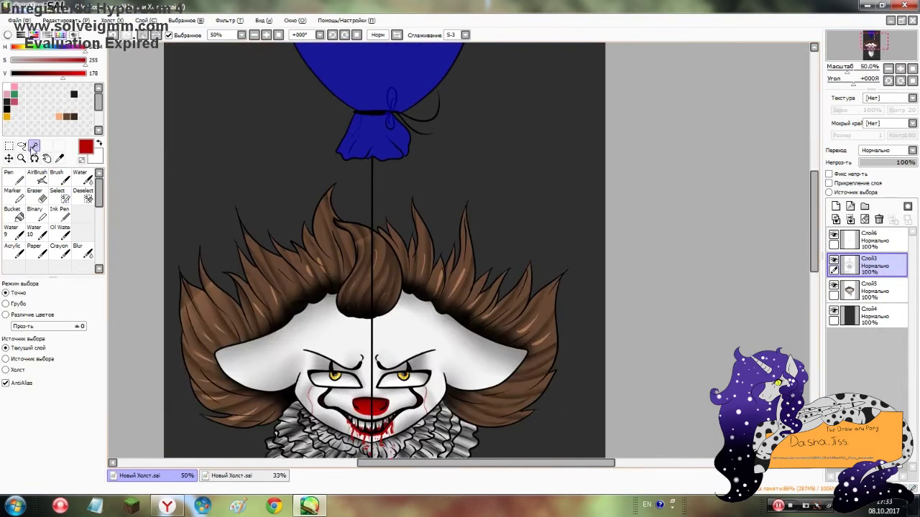
{"action": "left_click", "coordinate": [327, 305]}
{"action": "left_click", "coordinate": [184, 363]}
{"action": "left_click", "coordinate": [213, 366]}
{"action": "left_click", "coordinate": [248, 367]}
{"action": "left_click", "coordinate": [444, 368]}
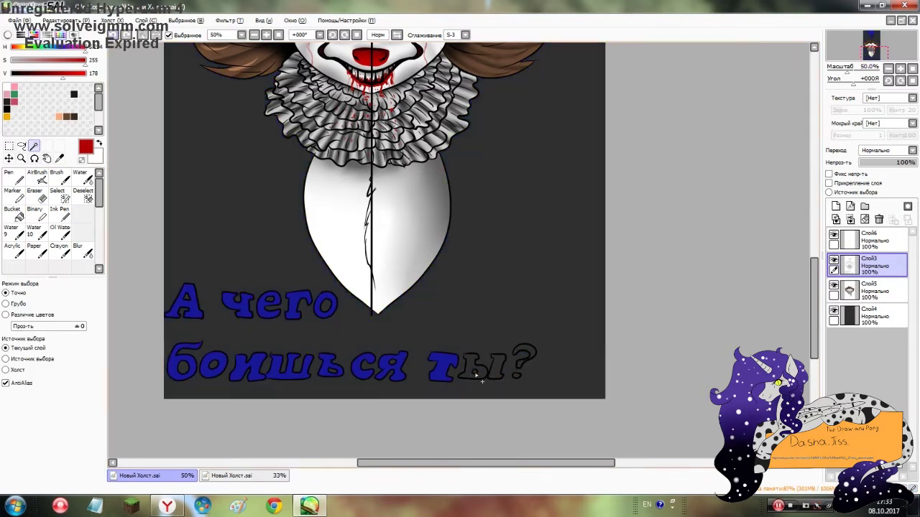
Add "ы?" to the lettering selection and fill its gaps along the outlines with the Select brush.
{"action": "scroll", "coordinate": [475, 375], "scroll_direction": "up", "scroll_amount": 4}
{"action": "left_click", "coordinate": [406, 307]}
{"action": "left_click", "coordinate": [439, 353]}
{"action": "left_click", "coordinate": [651, 291]}
{"action": "left_click", "coordinate": [615, 388]}
{"action": "key", "text": "s"}
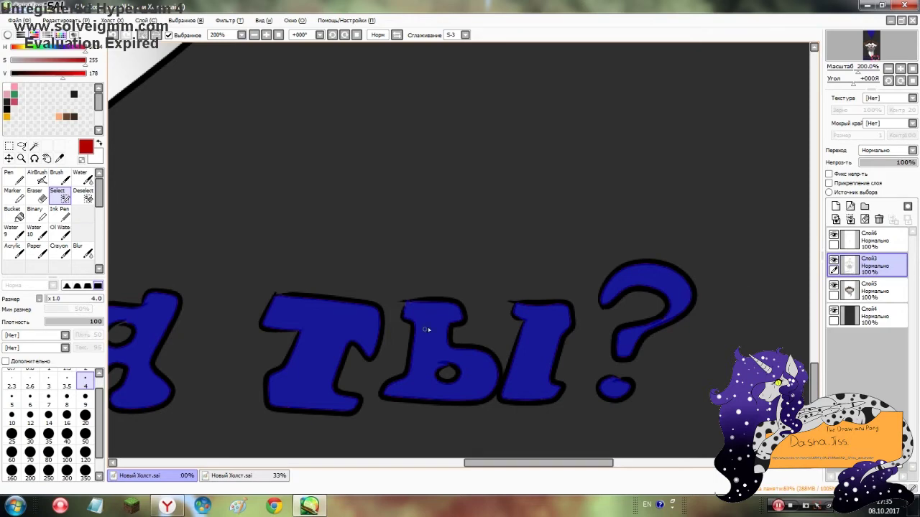
Paint "А чего" and "ты?" yellow and "боишься" red on Слой5 with the size 120 Pen.
{"action": "scroll", "coordinate": [347, 269], "scroll_direction": "down", "scroll_amount": 7}
{"action": "scroll", "coordinate": [346, 269], "scroll_direction": "up", "scroll_amount": 2}
{"action": "key", "text": "n"}
{"action": "left_click", "coordinate": [862, 291]}
{"action": "left_click_drag", "start_coordinate": [213, 307], "coordinate": [323, 308]}
{"action": "left_click", "coordinate": [21, 46]}
{"action": "left_click_drag", "start_coordinate": [214, 307], "coordinate": [316, 309]}
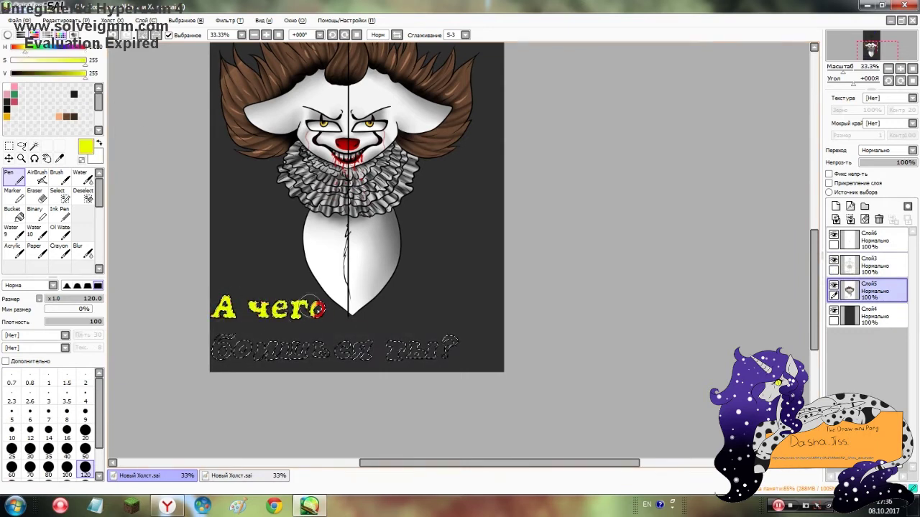
{"action": "left_click_drag", "start_coordinate": [388, 349], "coordinate": [457, 349]}
{"action": "left_click", "coordinate": [12, 47]}
{"action": "left_click_drag", "start_coordinate": [213, 348], "coordinate": [370, 349]}
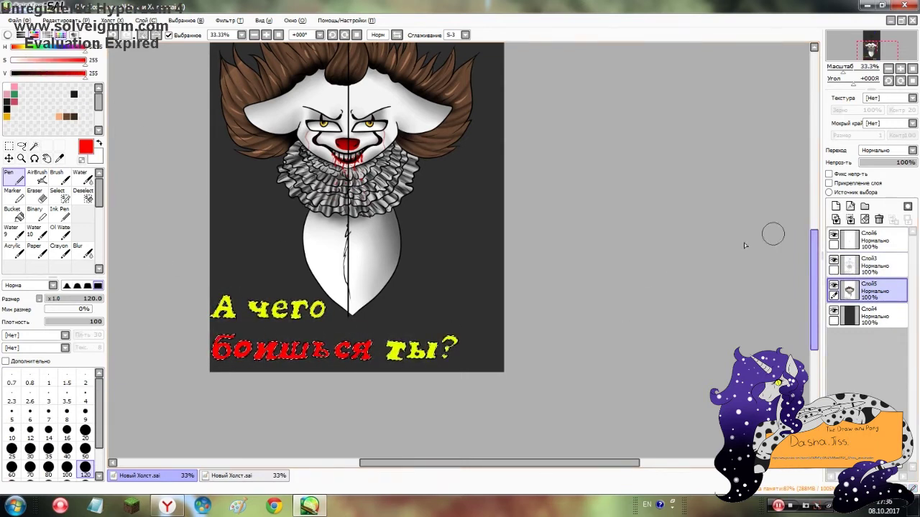
Undo the lettering colours painted on Слой5.
{"action": "key", "text": "ctrl+z"}
{"action": "key", "text": "ctrl+z"}
{"action": "key", "text": "ctrl+z"}
{"action": "key", "text": "ctrl+z"}
{"action": "key", "text": "ctrl+z"}
{"action": "key", "text": "ctrl+z"}
Add a new layer Слой7 and paint "боишься" red and "А чего" and "ты?" yellow on it.
{"action": "left_click", "coordinate": [836, 206]}
{"action": "left_click_drag", "start_coordinate": [213, 349], "coordinate": [370, 349]}
{"action": "left_click", "coordinate": [23, 47]}
{"action": "left_click_drag", "start_coordinate": [213, 308], "coordinate": [327, 307]}
{"action": "left_click_drag", "start_coordinate": [388, 348], "coordinate": [456, 348]}
Shade "боишься" dark red on a new clipped layer Слой8 and blend the shading with the Blur brush.
{"action": "left_click", "coordinate": [11, 47]}
{"action": "left_click_drag", "start_coordinate": [71, 74], "coordinate": [33, 73]}
{"action": "left_click", "coordinate": [836, 206]}
{"action": "left_click", "coordinate": [828, 183]}
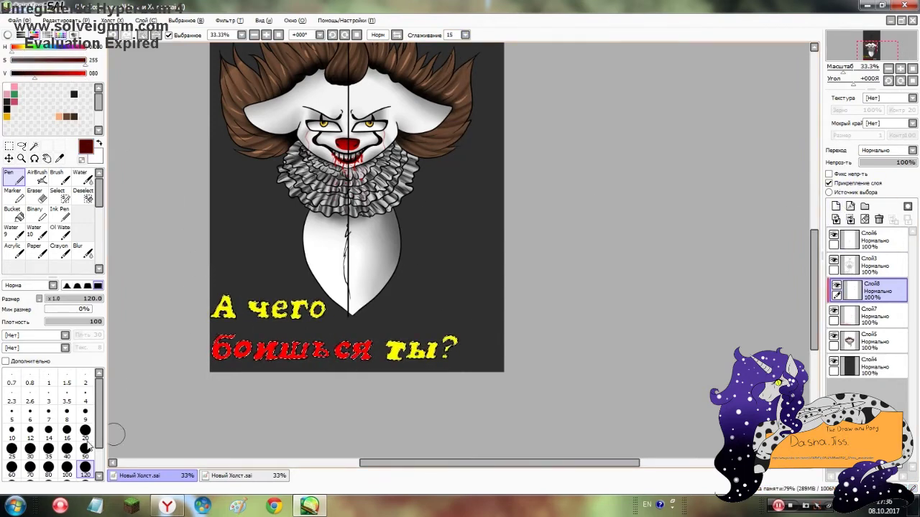
{"action": "left_click_drag", "start_coordinate": [213, 348], "coordinate": [342, 335]}
{"action": "left_click", "coordinate": [82, 248]}
{"action": "left_click_drag", "start_coordinate": [216, 348], "coordinate": [362, 365]}
Shade "А чего" and "ты?" dark olive, blend with the Blur brush and merge the lettering layers into Слой5.
{"action": "key", "text": "n"}
{"action": "left_click_drag", "start_coordinate": [213, 308], "coordinate": [327, 308]}
{"action": "left_click_drag", "start_coordinate": [389, 349], "coordinate": [457, 348]}
{"action": "left_click", "coordinate": [82, 248]}
{"action": "left_click_drag", "start_coordinate": [213, 308], "coordinate": [327, 307]}
{"action": "left_click_drag", "start_coordinate": [388, 348], "coordinate": [431, 348]}
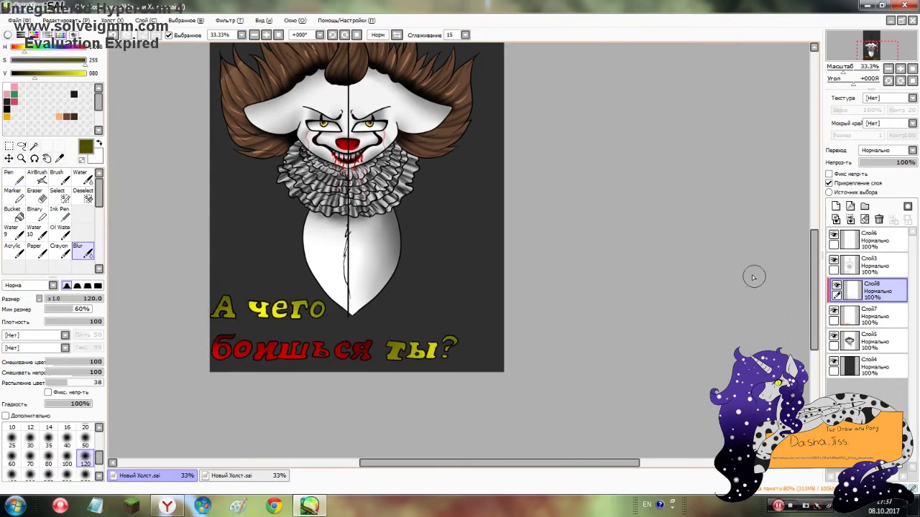
{"action": "left_click", "coordinate": [850, 220]}
{"action": "left_click", "coordinate": [850, 219]}
Add a new layer above Слой3 and clip it to the line art.
{"action": "left_click", "coordinate": [866, 265]}
{"action": "left_click", "coordinate": [836, 206]}
{"action": "left_click", "coordinate": [828, 182]}
{"action": "scroll", "coordinate": [331, 127], "scroll_direction": "up", "scroll_amount": 3}
{"action": "left_click_drag", "start_coordinate": [29, 73], "coordinate": [119, 74]}
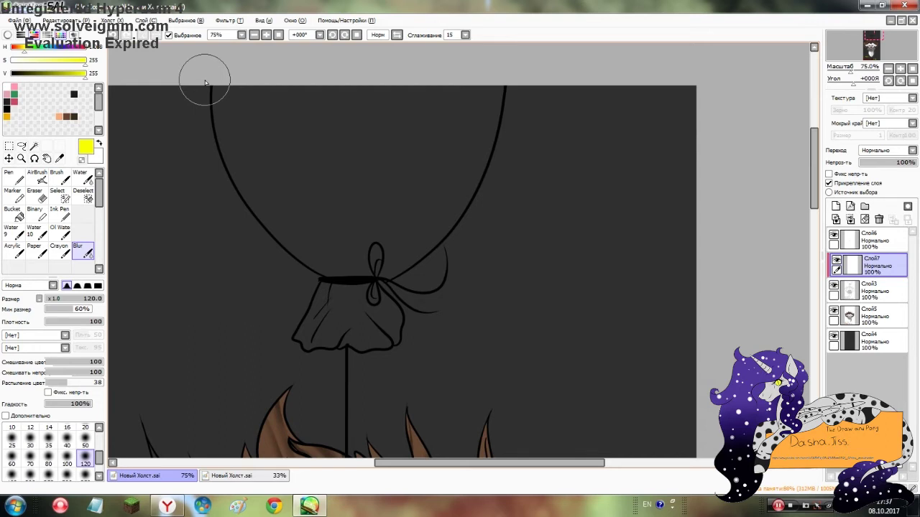
Recolour the outlines of the balloon, its tied end and the ribbon bright red on the clipped layer Слой7.
{"action": "left_click_drag", "start_coordinate": [82, 50], "coordinate": [63, 48]}
{"action": "left_click", "coordinate": [873, 290]}
{"action": "key", "text": "n"}
{"action": "left_click_drag", "start_coordinate": [251, 212], "coordinate": [119, 57]}
{"action": "left_click", "coordinate": [873, 265]}
{"action": "left_click", "coordinate": [829, 183]}
{"action": "left_click_drag", "start_coordinate": [208, 87], "coordinate": [220, 174]}
{"action": "left_click_drag", "start_coordinate": [43, 47], "coordinate": [11, 46]}
{"action": "mouse_move", "coordinate": [212, 86]}
{"action": "left_mouse_down"}
{"action": "mouse_move", "coordinate": [328, 267]}
{"action": "mouse_move", "coordinate": [353, 228]}
{"action": "mouse_move", "coordinate": [228, 164]}
{"action": "left_mouse_up"}
{"action": "left_click_drag", "start_coordinate": [505, 87], "coordinate": [467, 210]}
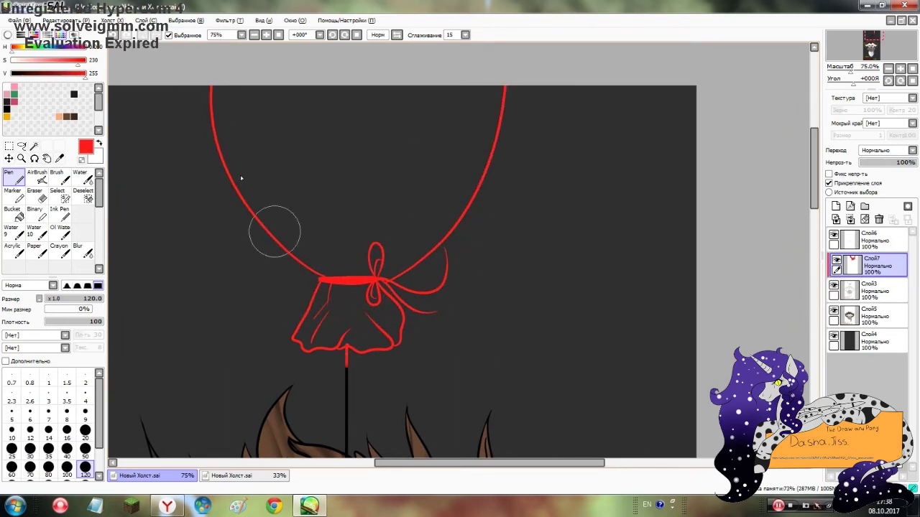
Select the balloon and its tied end on Слой3 with the Magic Wand and paint them bright red on Слой5.
{"action": "left_click", "coordinate": [34, 146]}
{"action": "left_click", "coordinate": [873, 290]}
{"action": "left_click", "coordinate": [360, 179]}
{"action": "left_click", "coordinate": [373, 301]}
{"action": "scroll", "coordinate": [373, 300], "scroll_direction": "down", "scroll_amount": 3}
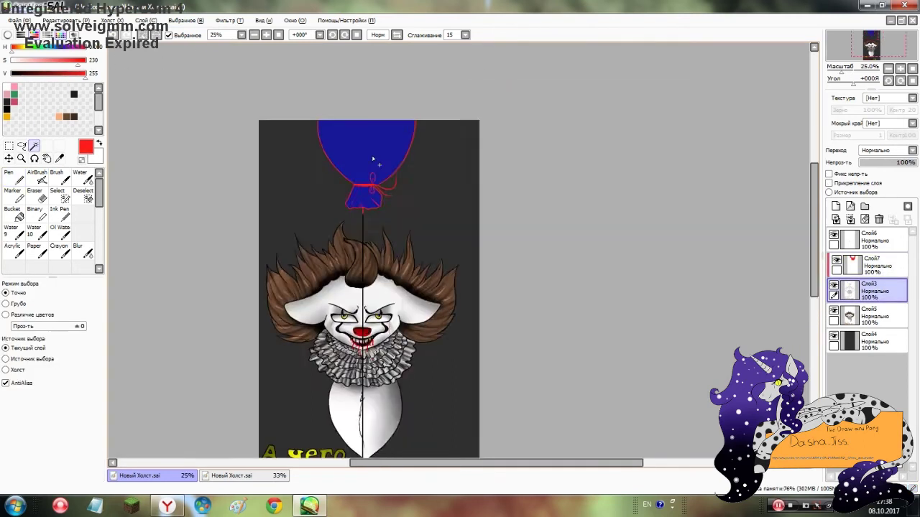
{"action": "left_click", "coordinate": [11, 175]}
{"action": "left_click", "coordinate": [873, 316]}
{"action": "left_click_drag", "start_coordinate": [322, 206], "coordinate": [416, 144]}
Paint a dark red shadow over the right half of the balloon and its tied end on Слой5.
{"action": "left_click", "coordinate": [873, 266]}
{"action": "left_click", "coordinate": [402, 209], "text": "alt"}
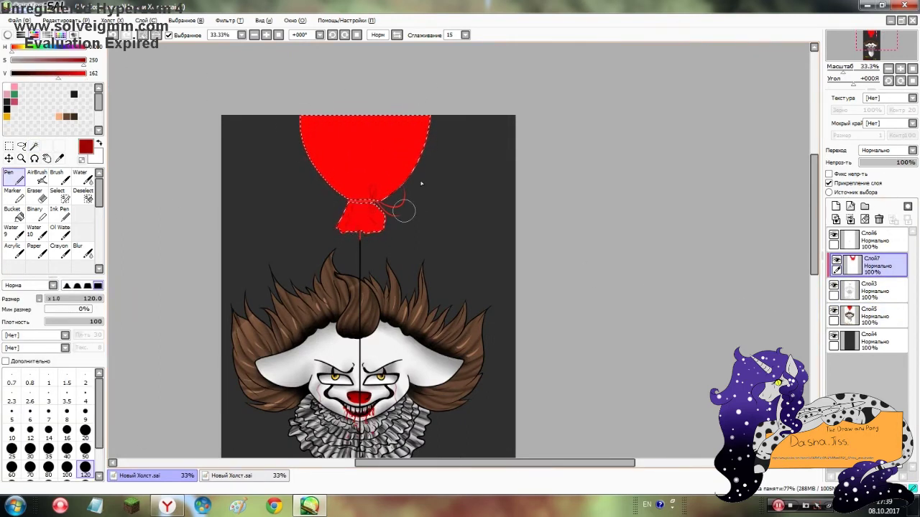
{"action": "left_click", "coordinate": [400, 207], "text": "ctrl+shift"}
{"action": "left_click", "coordinate": [368, 195], "text": "alt"}
{"action": "left_click_drag", "start_coordinate": [368, 195], "coordinate": [294, 205]}
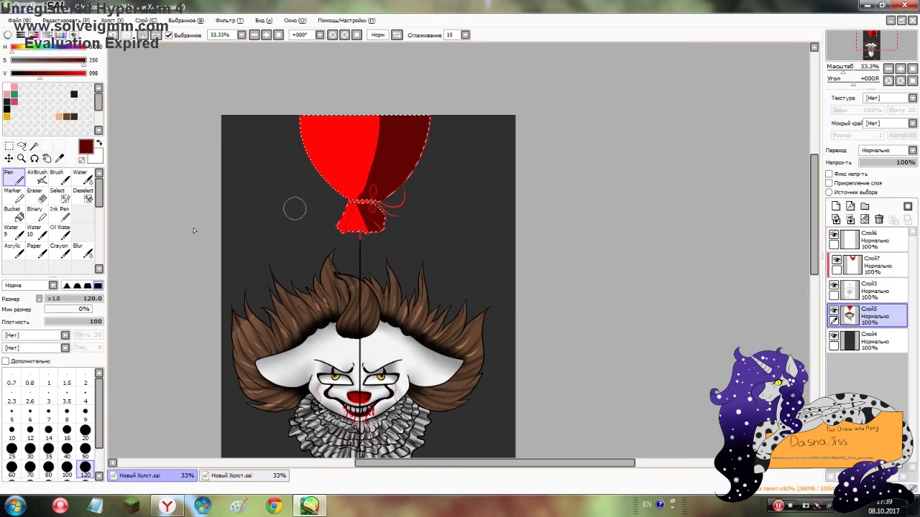
Blend the balloon's dark red shadow into the bright red with the Blur brush and clear the selection.
{"action": "scroll", "coordinate": [50, 216], "scroll_direction": "down", "scroll_amount": 1}
{"action": "left_click", "coordinate": [82, 226]}
{"action": "left_click_drag", "start_coordinate": [380, 112], "coordinate": [378, 109]}
{"action": "mouse_move", "coordinate": [360, 172]}
{"action": "left_mouse_down"}
{"action": "mouse_move", "coordinate": [338, 209]}
{"action": "mouse_move", "coordinate": [322, 139]}
{"action": "left_mouse_up"}
{"action": "scroll", "coordinate": [105, 219], "scroll_direction": "up", "scroll_amount": 1}
{"action": "left_click", "coordinate": [323, 190], "text": "alt"}
{"action": "key", "text": "ctrl+d"}
Recolour the balloon string grey with brightness 138 on the clipped layer Слой7, using the Pen at size 20.
{"action": "left_click", "coordinate": [417, 209], "text": "ctrl+shift"}
{"action": "key", "text": "ctrl+plus"}
{"action": "key", "text": "ctrl+plus"}
{"action": "left_click", "coordinate": [74, 94]}
{"action": "key", "text": "n"}
{"action": "key", "text": "ctrl+minus"}
{"action": "key", "text": "ctrl+minus"}
{"action": "left_click_drag", "start_coordinate": [21, 73], "coordinate": [66, 73]}
{"action": "key", "text": "ctrl+plus"}
{"action": "key", "text": "ctrl+plus"}
{"action": "left_click", "coordinate": [403, 137], "text": "alt"}
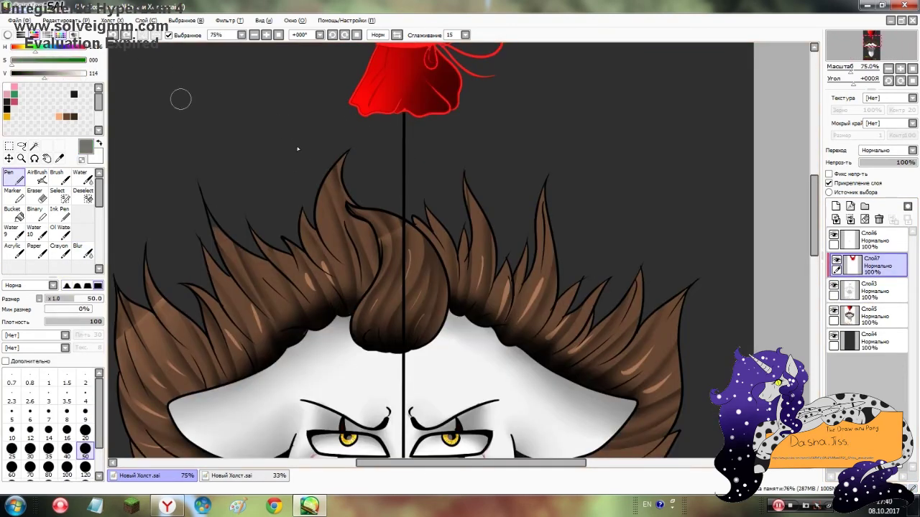
{"action": "left_click_drag", "start_coordinate": [403, 121], "coordinate": [403, 194]}
{"action": "left_click", "coordinate": [51, 73]}
{"action": "left_click_drag", "start_coordinate": [404, 113], "coordinate": [403, 204]}
{"action": "left_click", "coordinate": [86, 430]}
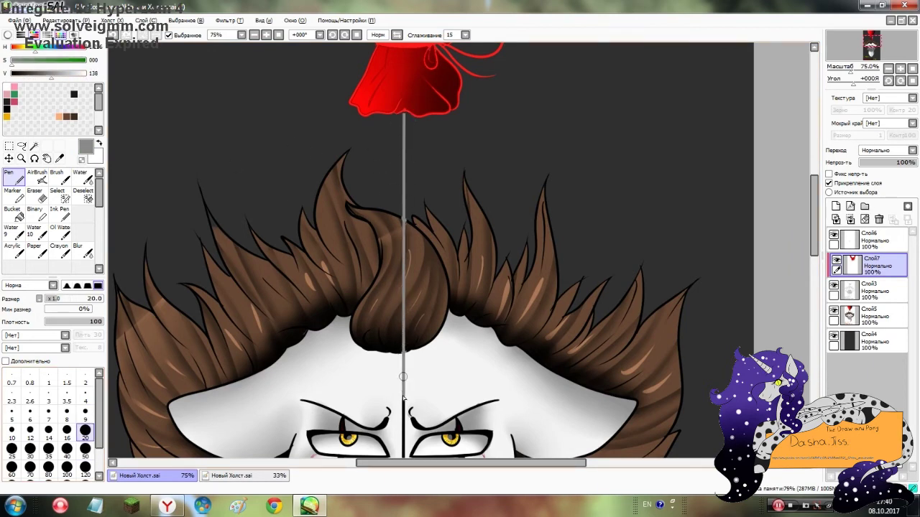
Undo the grey recolouring of the balloon string.
{"action": "key", "text": "ctrl+minus"}
{"action": "key", "text": "ctrl+minus"}
{"action": "key", "text": "ctrl+plus"}
{"action": "key", "text": "ctrl+minus"}
{"action": "key", "text": "ctrl+minus"}
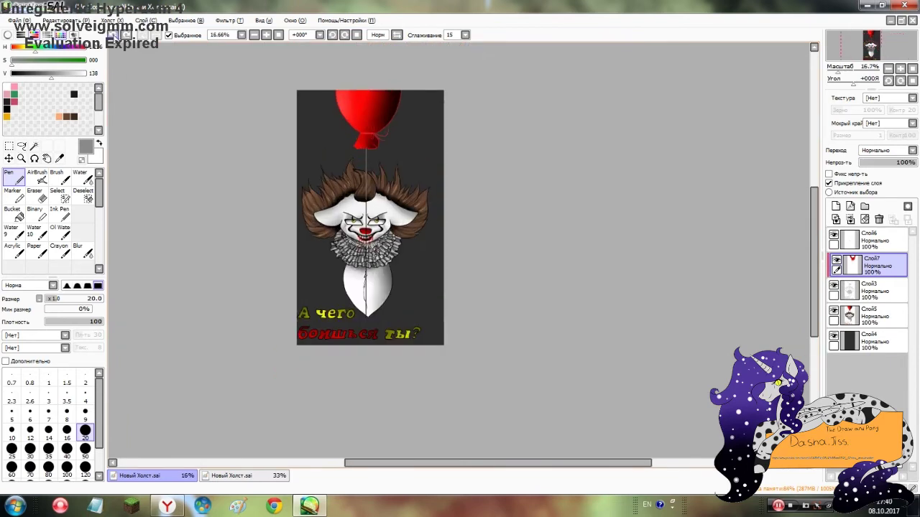
{"action": "key", "text": "ctrl+alt+i"}
{"action": "key", "text": "Escape"}
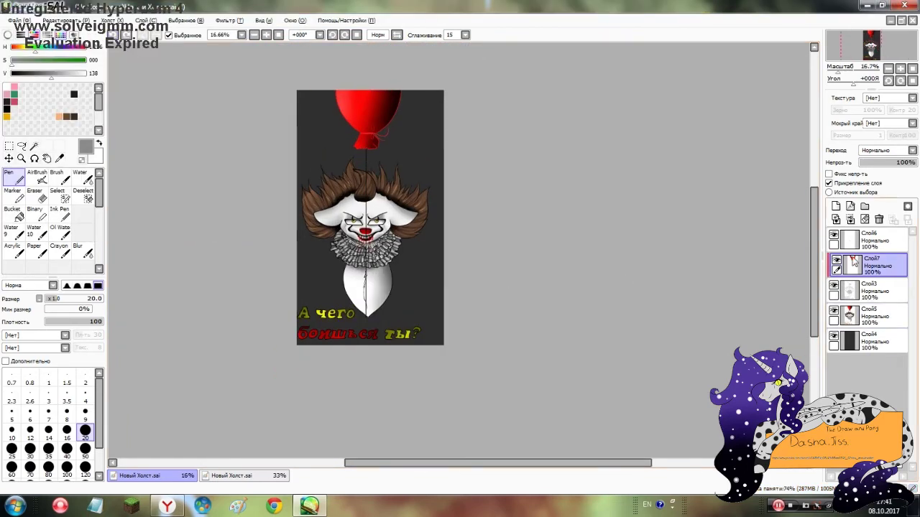
Merge Слой7 into Слой3 and paint the whole background on Слой4 black with the size 500 Pen.
{"action": "left_click", "coordinate": [878, 219]}
{"action": "left_click", "coordinate": [870, 316]}
{"action": "left_click", "coordinate": [86, 467]}
{"action": "scroll", "coordinate": [89, 437], "scroll_direction": "down", "scroll_amount": 3}
{"action": "left_click", "coordinate": [48, 469]}
{"action": "mouse_move", "coordinate": [309, 93]}
{"action": "left_mouse_down"}
{"action": "mouse_move", "coordinate": [402, 158]}
{"action": "mouse_move", "coordinate": [376, 360]}
{"action": "mouse_move", "coordinate": [309, 302]}
{"action": "mouse_move", "coordinate": [344, 293]}
{"action": "left_mouse_up"}
Merge Слой3 into Слой5, cover the picture with black on Слой6 and set that layer's opacity to 52%.
{"action": "left_click", "coordinate": [870, 265]}
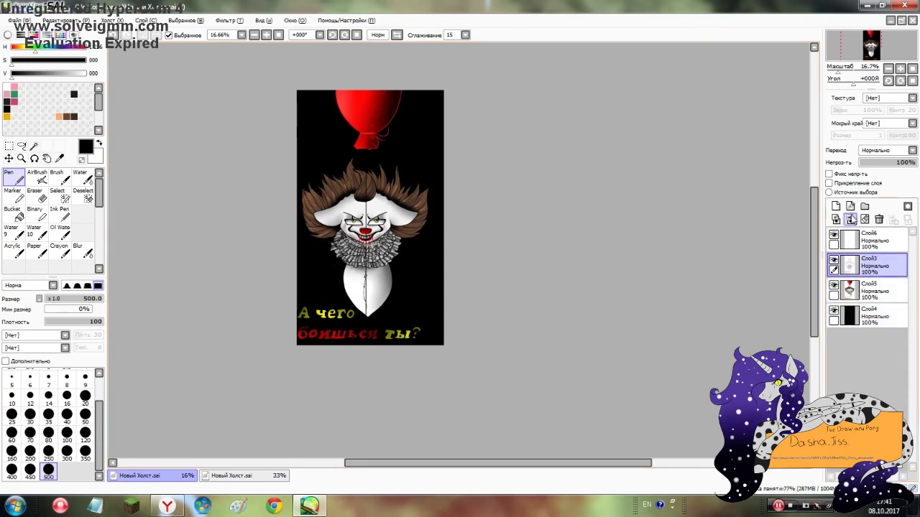
{"action": "left_click", "coordinate": [878, 219]}
{"action": "left_click", "coordinate": [870, 240]}
{"action": "mouse_move", "coordinate": [369, 122]}
{"action": "left_mouse_down"}
{"action": "mouse_move", "coordinate": [421, 199]}
{"action": "mouse_move", "coordinate": [302, 261]}
{"action": "left_mouse_up"}
{"action": "left_click", "coordinate": [900, 163]}
{"action": "left_click_drag", "start_coordinate": [900, 164], "coordinate": [888, 163]}
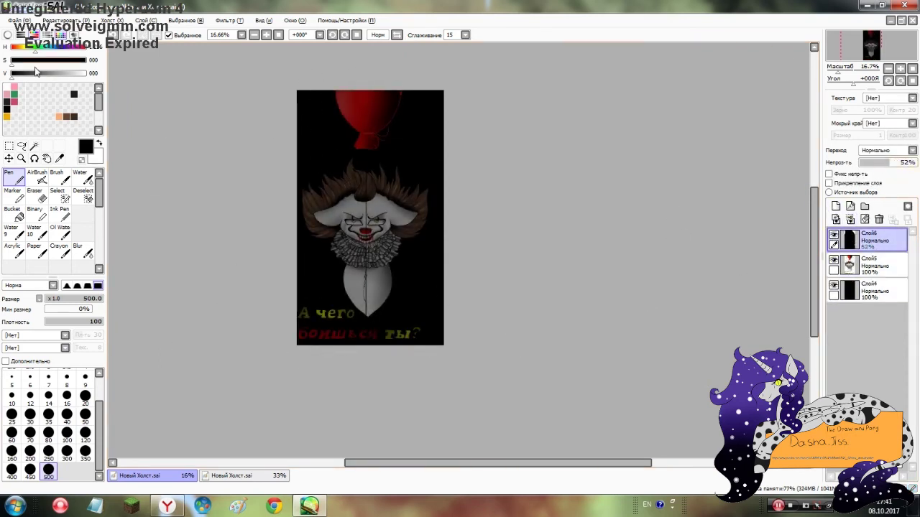
Erase the black shade over the balloon and character on Слой6 with the size 350 Eraser.
{"action": "left_click", "coordinate": [35, 194]}
{"action": "left_click", "coordinate": [85, 462]}
{"action": "mouse_move", "coordinate": [352, 101]}
{"action": "left_mouse_down"}
{"action": "mouse_move", "coordinate": [356, 203]}
{"action": "mouse_move", "coordinate": [317, 214]}
{"action": "mouse_move", "coordinate": [345, 169]}
{"action": "mouse_move", "coordinate": [345, 307]}
{"action": "mouse_move", "coordinate": [355, 288]}
{"action": "left_mouse_up"}
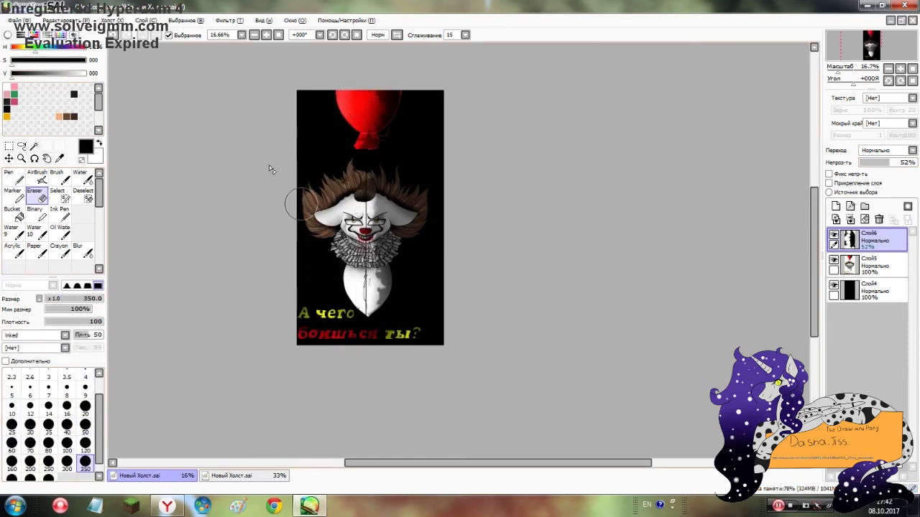
Set the Слой6 opacity to 87%, repaint the black shade over the figure and balloon, and erase it from their lit half.
{"action": "left_click_drag", "start_coordinate": [892, 163], "coordinate": [908, 163]}
{"action": "key", "text": "n"}
{"action": "mouse_move", "coordinate": [362, 108]}
{"action": "left_mouse_down"}
{"action": "mouse_move", "coordinate": [359, 165]}
{"action": "mouse_move", "coordinate": [302, 302]}
{"action": "left_mouse_up"}
{"action": "key", "text": "e"}
{"action": "mouse_move", "coordinate": [309, 161]}
{"action": "left_mouse_down"}
{"action": "mouse_move", "coordinate": [312, 189]}
{"action": "mouse_move", "coordinate": [342, 188]}
{"action": "mouse_move", "coordinate": [309, 309]}
{"action": "mouse_move", "coordinate": [345, 330]}
{"action": "mouse_move", "coordinate": [335, 128]}
{"action": "mouse_move", "coordinate": [371, 136]}
{"action": "left_mouse_up"}
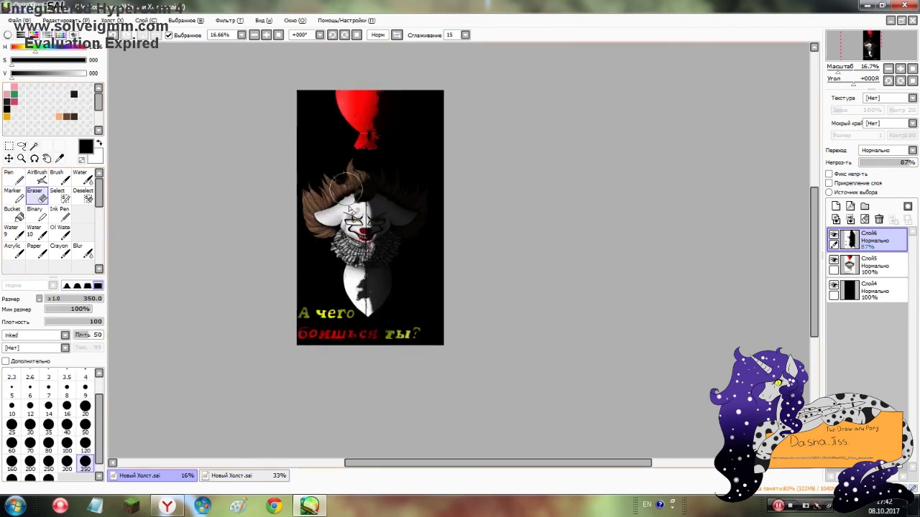
Lower the opacity of the shade layer Слой6 and merge it and Слой5 down into Слой4.
{"action": "left_click", "coordinate": [916, 164]}
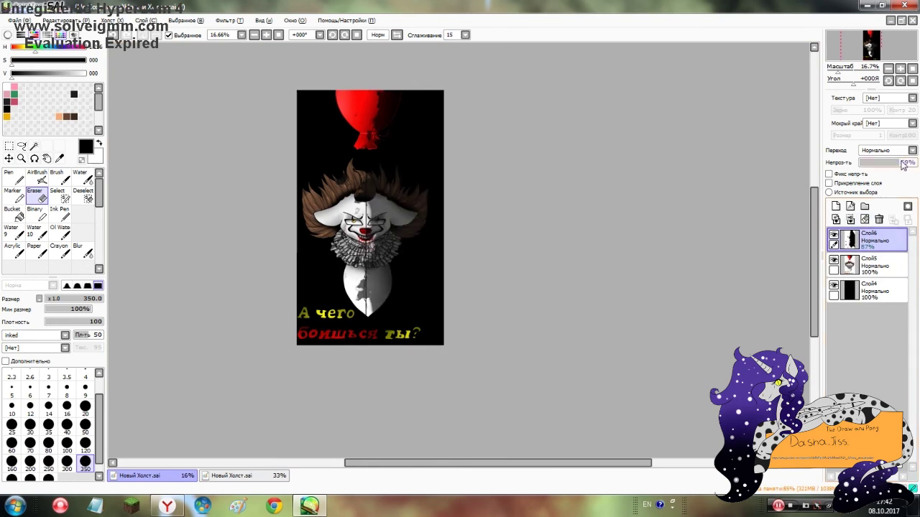
{"action": "left_click", "coordinate": [850, 219]}
{"action": "left_click", "coordinate": [850, 219]}
Write the white signature "D.J" with the size 4 Pen on new layer Слой5, beside the chest on the black background.
{"action": "scroll", "coordinate": [424, 279], "scroll_direction": "down", "scroll_amount": 1}
{"action": "scroll", "coordinate": [424, 278], "scroll_direction": "up", "scroll_amount": 7}
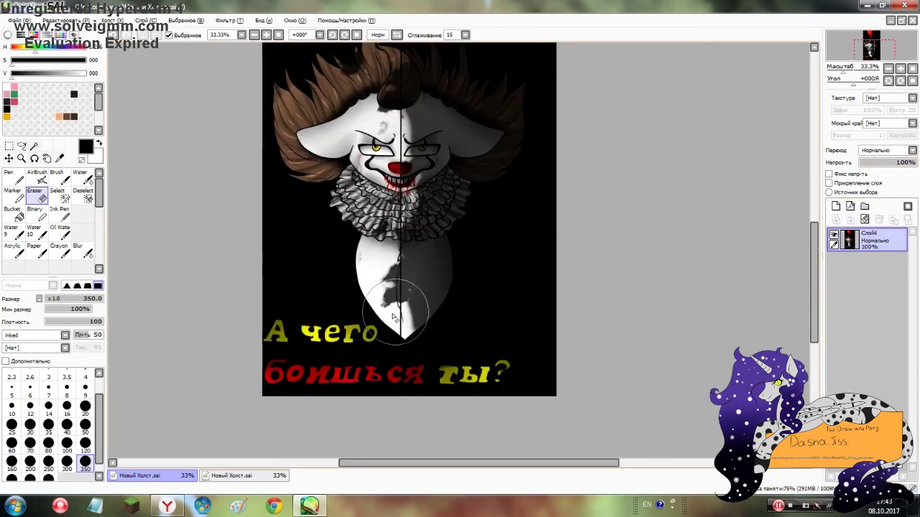
{"action": "key", "text": "x"}
{"action": "key", "text": "ctrl+shift+n"}
{"action": "key", "text": "n"}
{"action": "left_click_drag", "start_coordinate": [318, 292], "coordinate": [321, 305]}
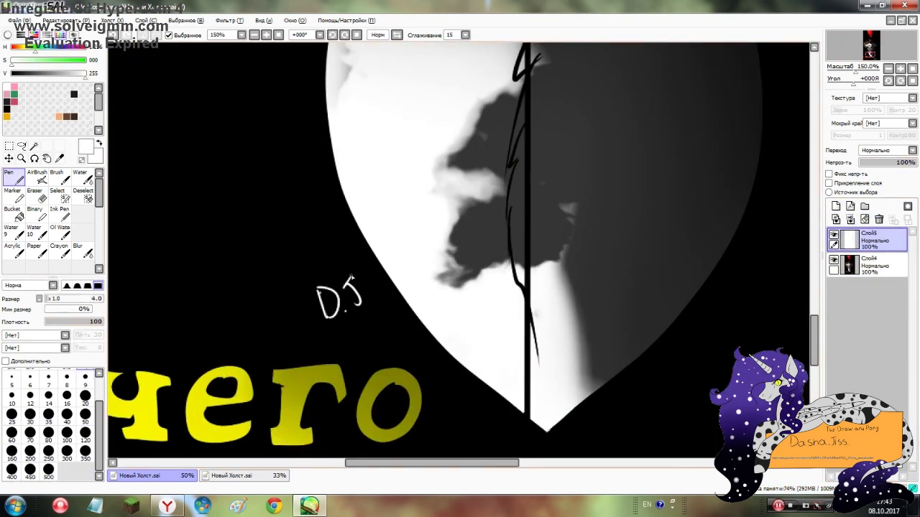
Enlarge the "D.J" signature and move it onto the shaded half of the chest near its lower tip.
{"action": "scroll", "coordinate": [352, 278], "scroll_direction": "down", "scroll_amount": 4}
{"action": "scroll", "coordinate": [352, 278], "scroll_direction": "up", "scroll_amount": 2}
{"action": "key", "text": "ctrl+t"}
{"action": "left_click_drag", "start_coordinate": [345, 248], "coordinate": [484, 265]}
{"action": "key", "text": "Return"}
{"action": "scroll", "coordinate": [368, 158], "scroll_direction": "down", "scroll_amount": 5}
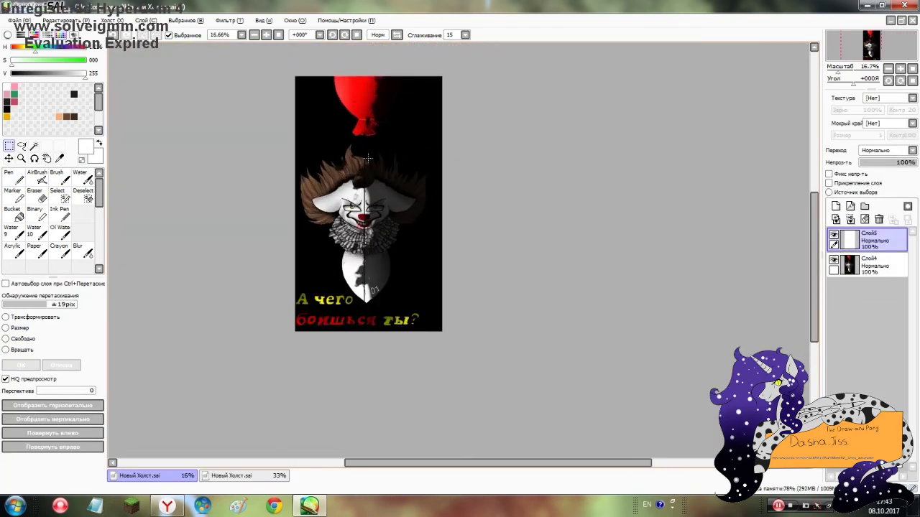
{"action": "scroll", "coordinate": [358, 185], "scroll_direction": "up", "scroll_amount": 1}
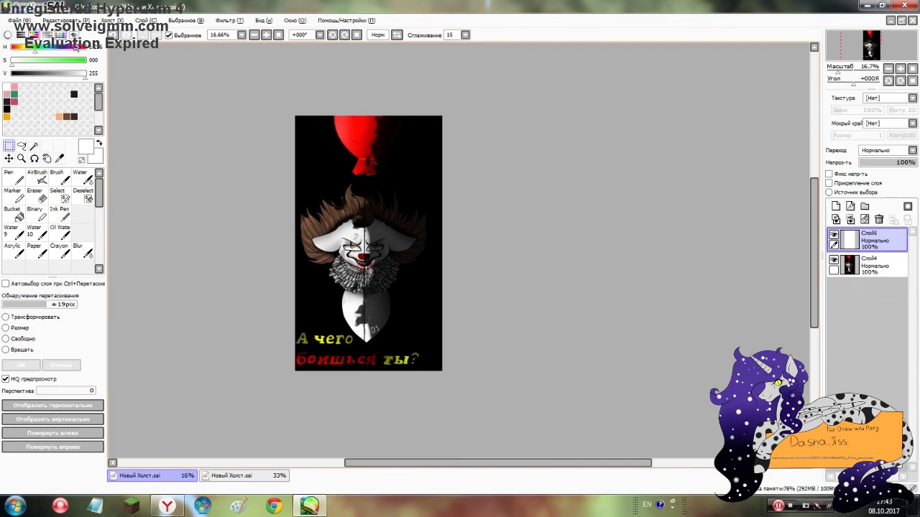
{"action": "left_click", "coordinate": [23, 19]}
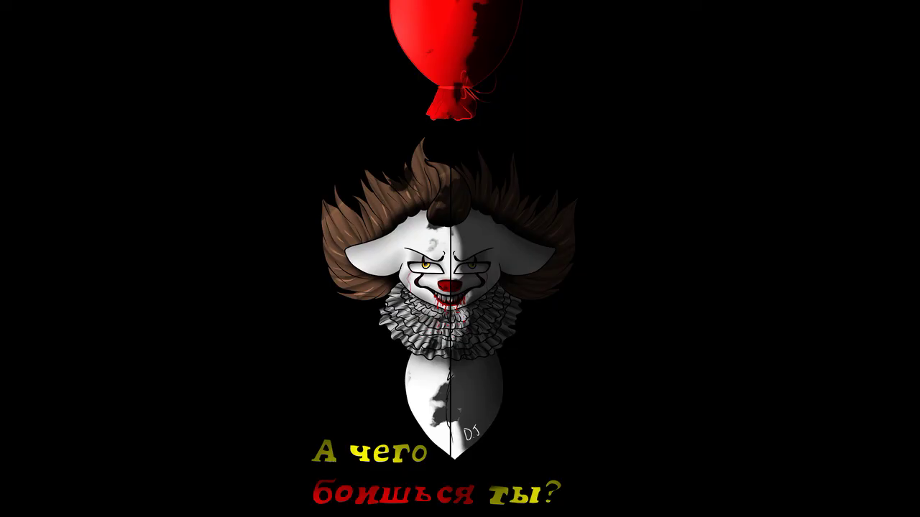